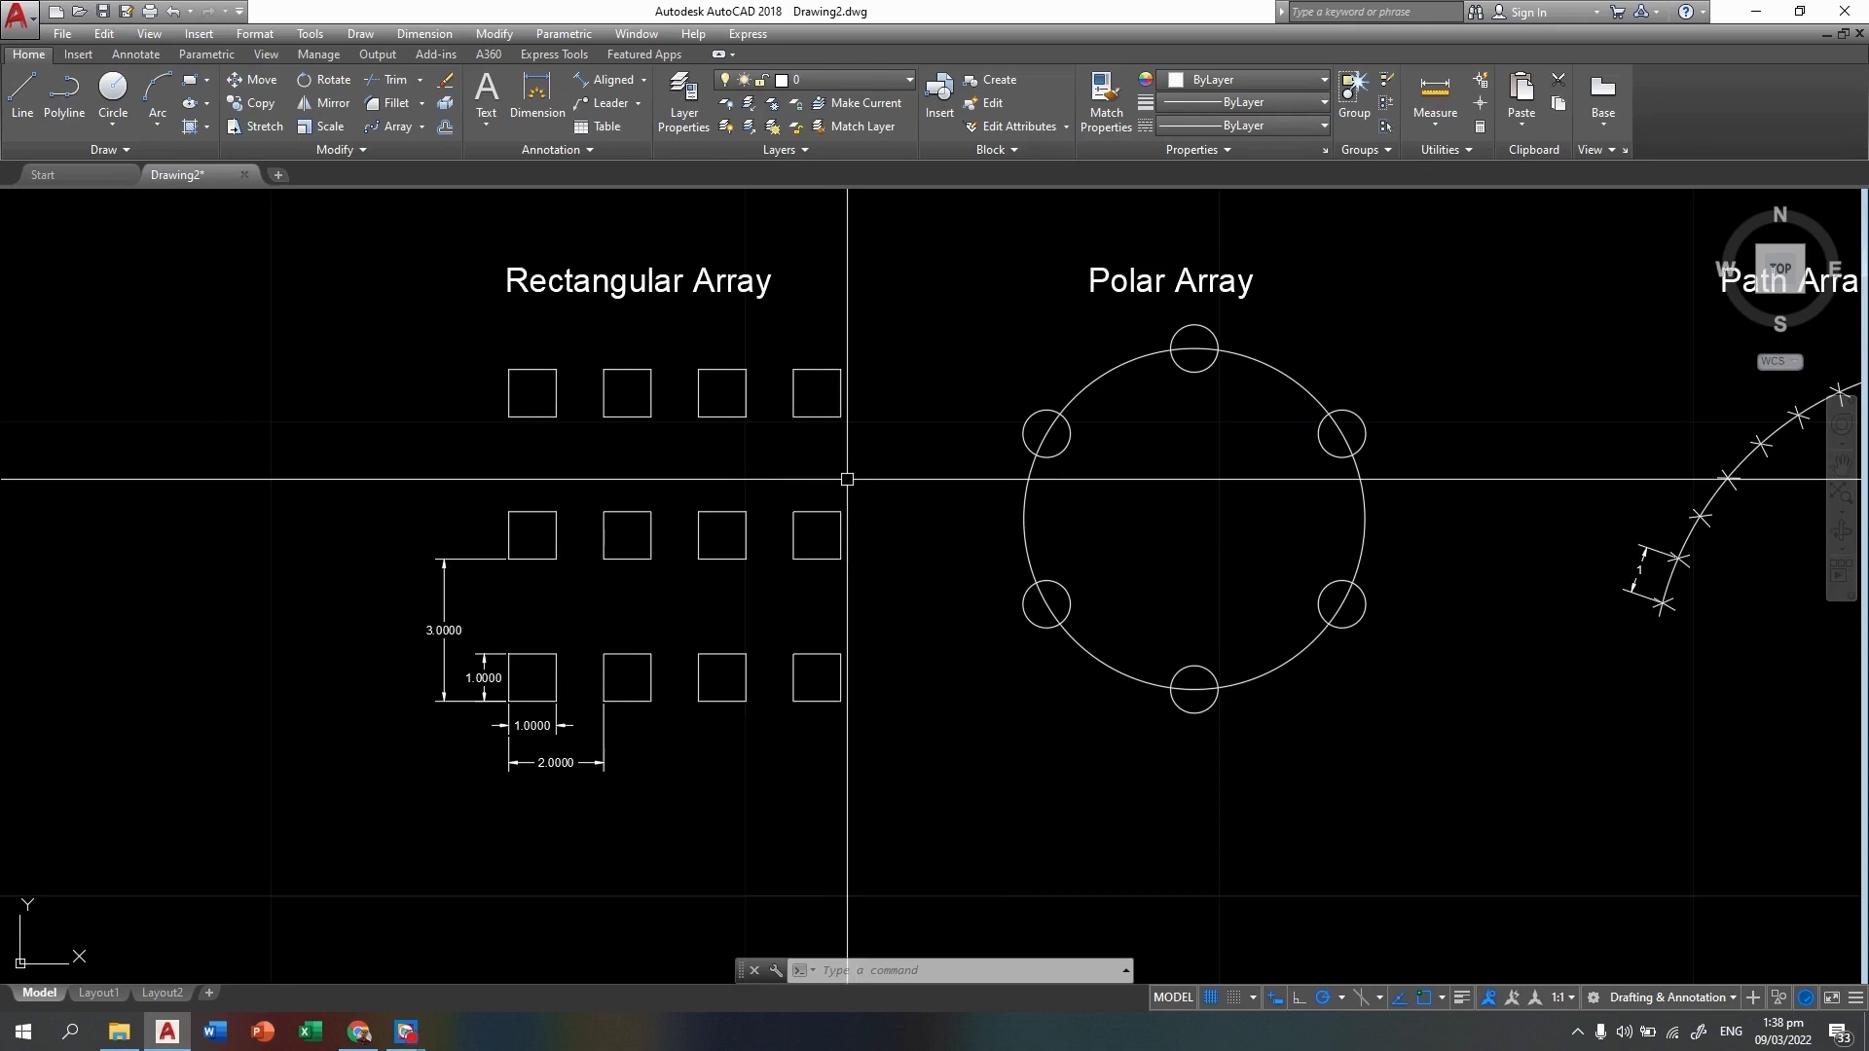
# Examine the rectangular, polar and path array examples, including the square size and spacing dimensions of the rectangular one
pyautogui.scroll(2, 655, 434)
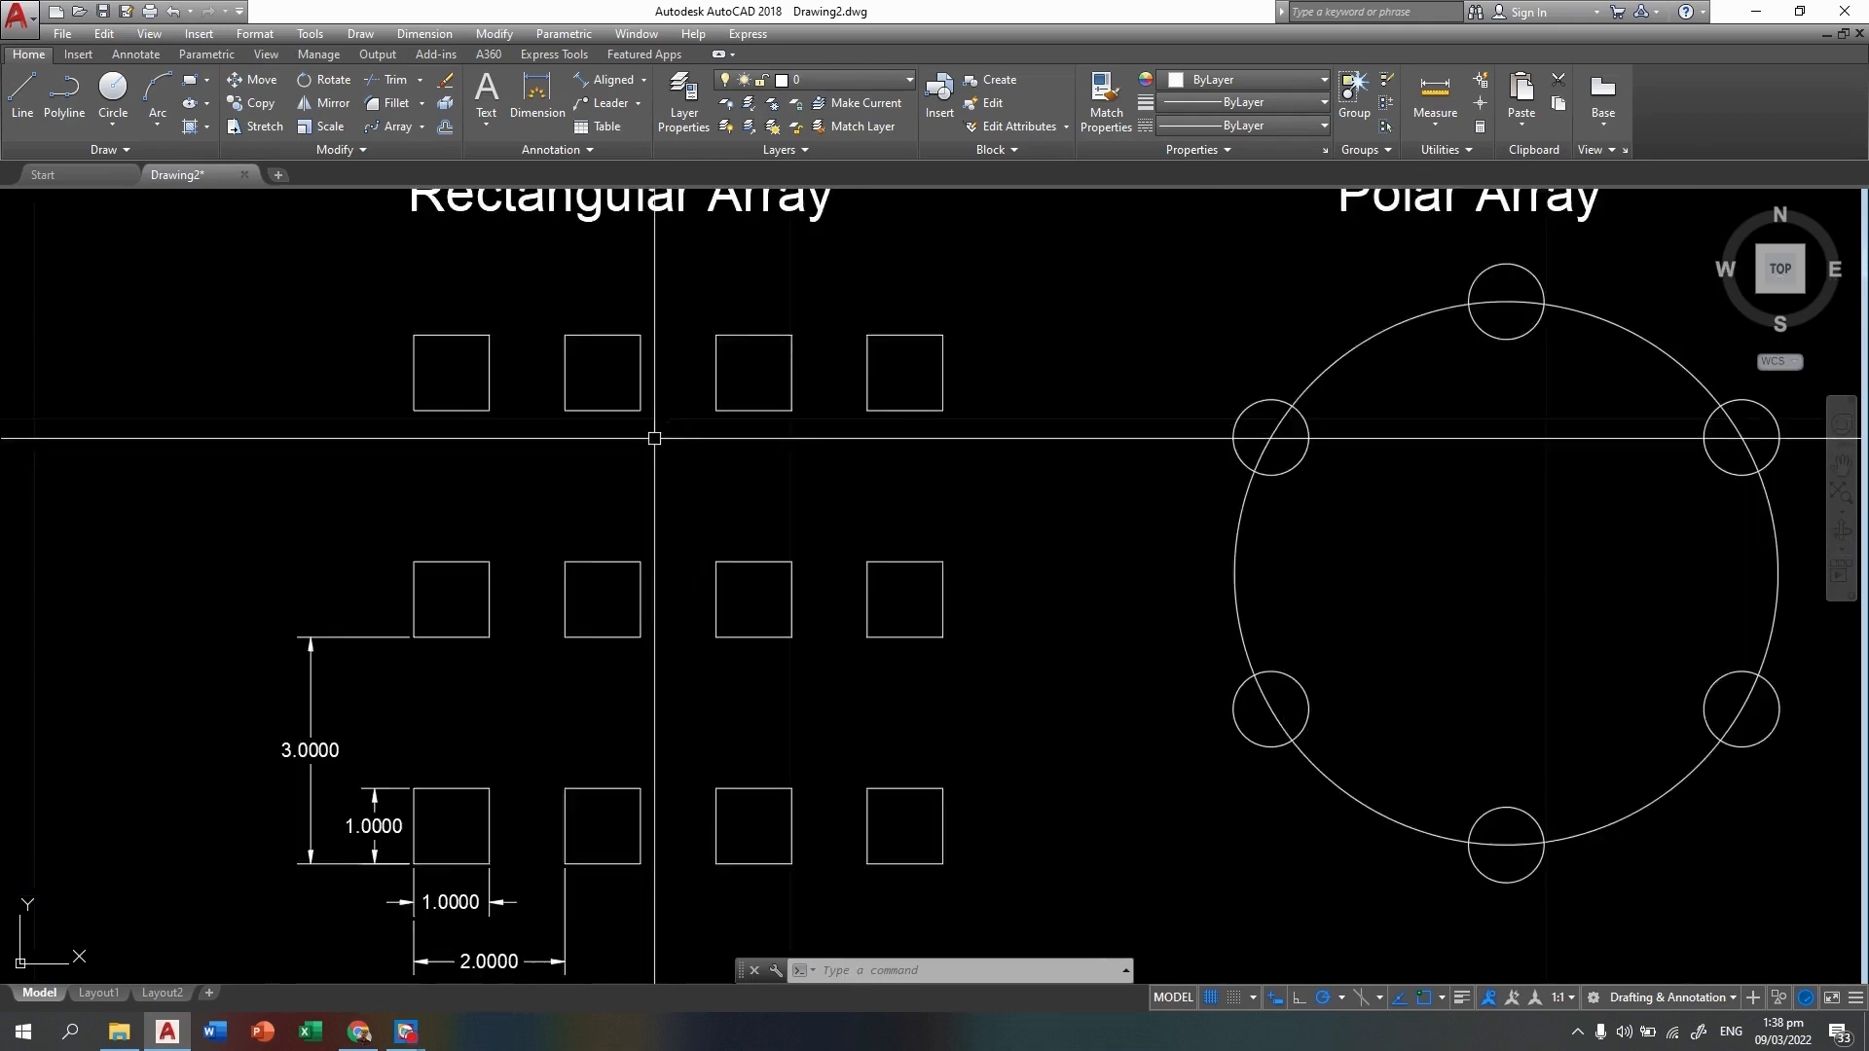
pyautogui.moveTo(655, 434); pyautogui.dragTo(717, 597, button='middle')
pyautogui.scroll(-2, 965, 548)
pyautogui.moveTo(1319, 681); pyautogui.dragTo(1020, 620, button='middle')
pyautogui.moveTo(1348, 646); pyautogui.dragTo(944, 690, button='middle')
pyautogui.scroll(2, 1222, 565)
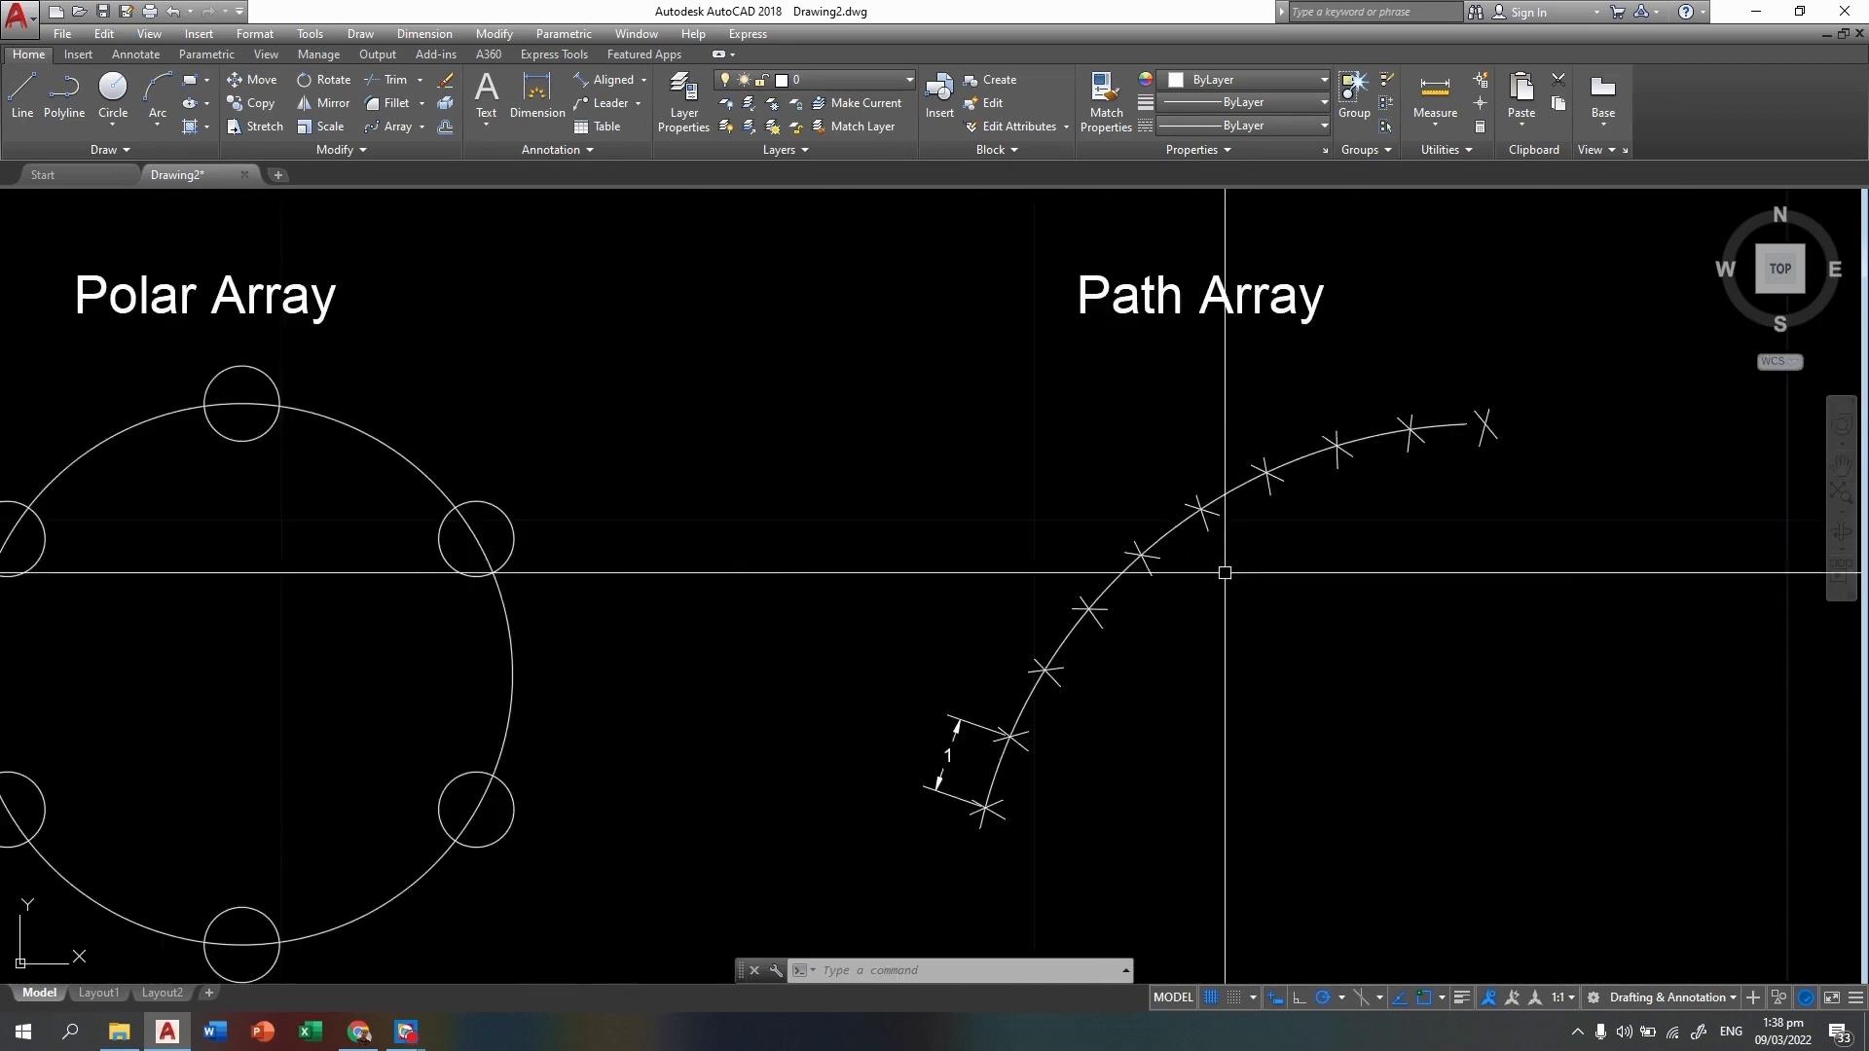
pyautogui.moveTo(1232, 579)
pyautogui.mouseDown(button='middle')
pyautogui.moveTo(1247, 648)
pyautogui.moveTo(1399, 492)
pyautogui.mouseUp(button='middle')
pyautogui.scroll(-2, 851, 575)
pyautogui.moveTo(578, 619); pyautogui.dragTo(1083, 565, button='middle')
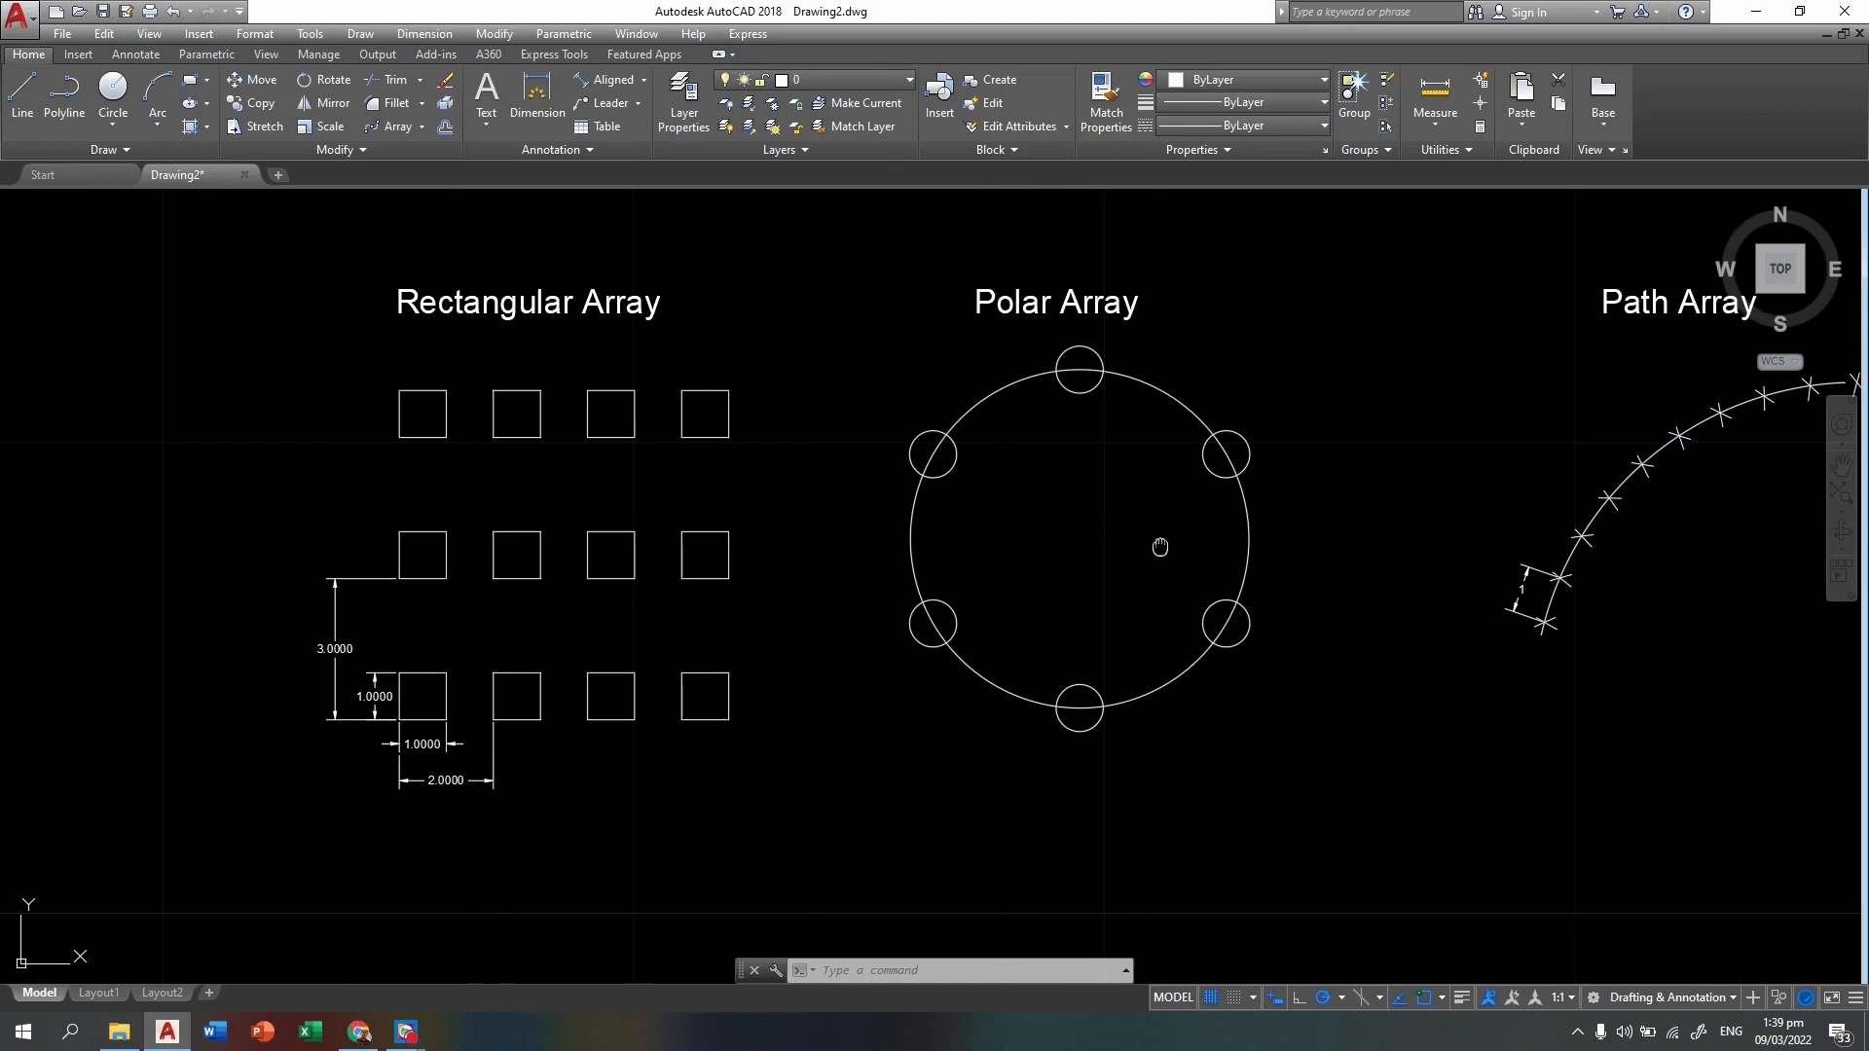
pyautogui.moveTo(1156, 542); pyautogui.dragTo(874, 558, button='middle')
pyautogui.scroll(2, 867, 531)
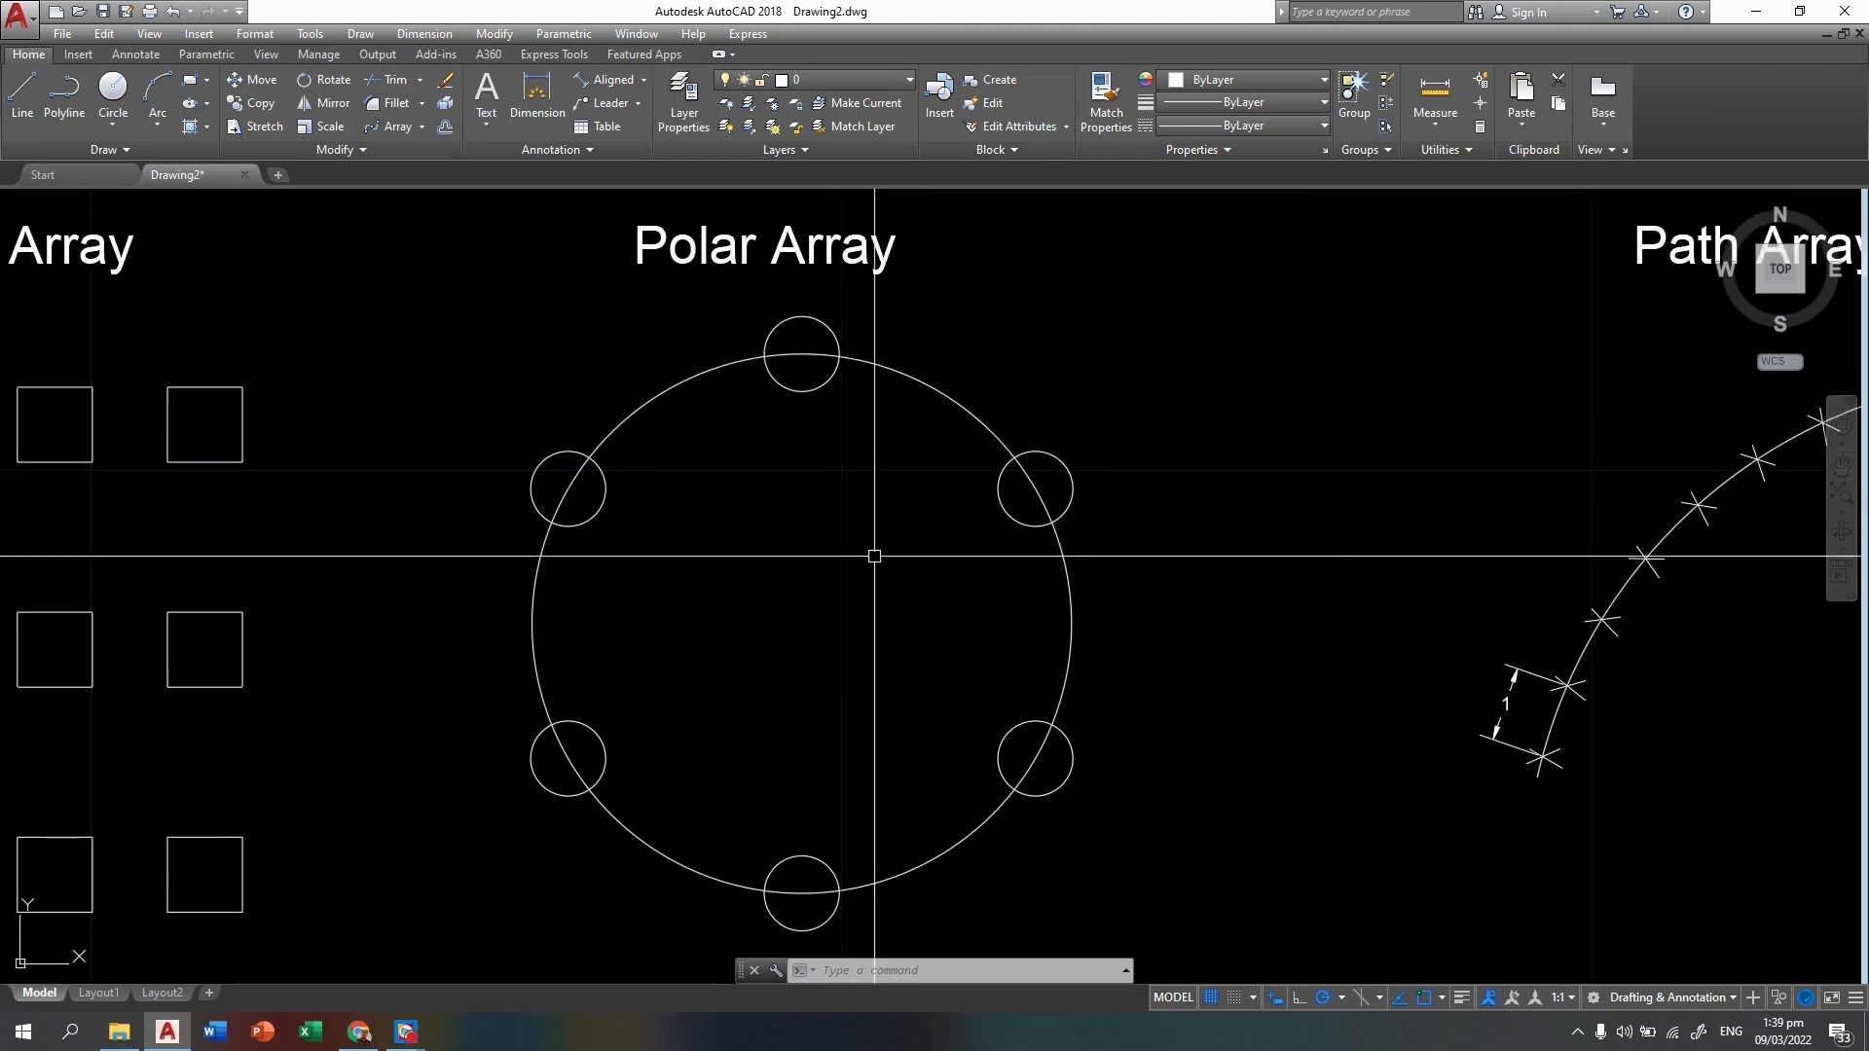
pyautogui.moveTo(1237, 613); pyautogui.dragTo(626, 667, button='middle')
pyautogui.scroll(2, 1192, 611)
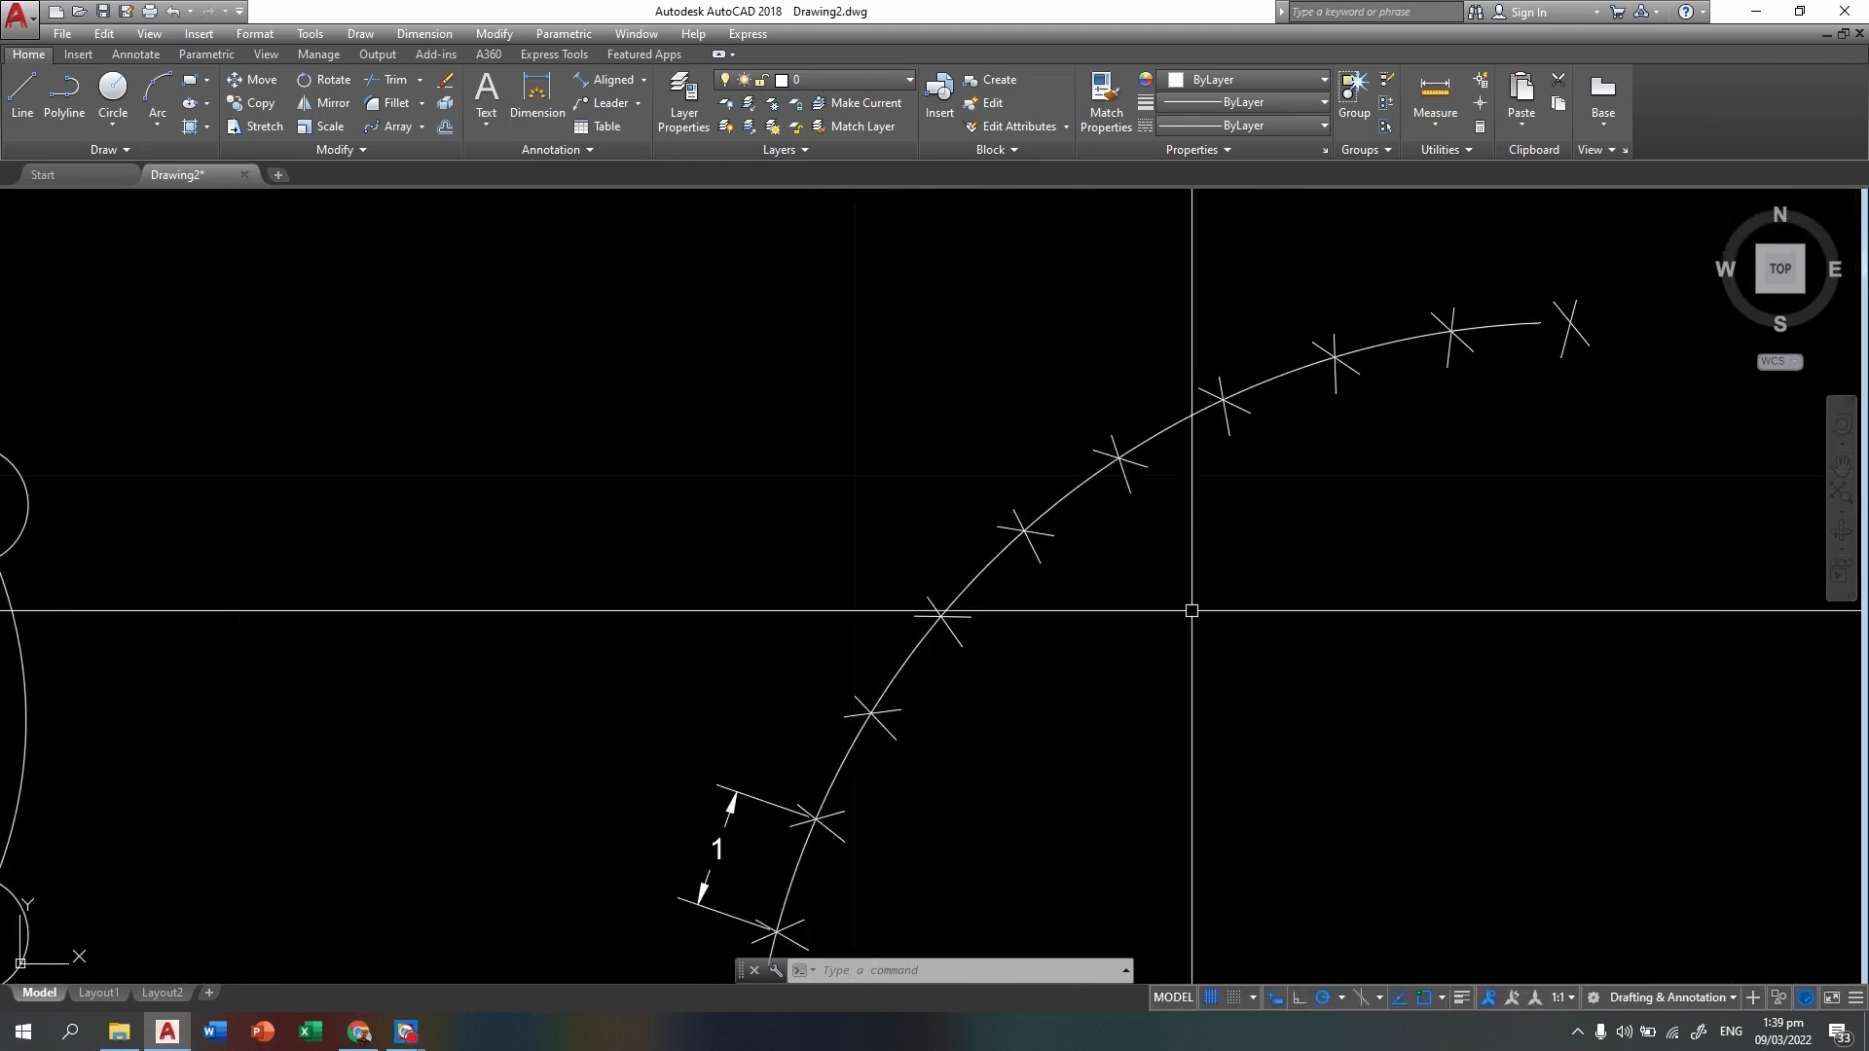
pyautogui.scroll(-2, 1192, 610)
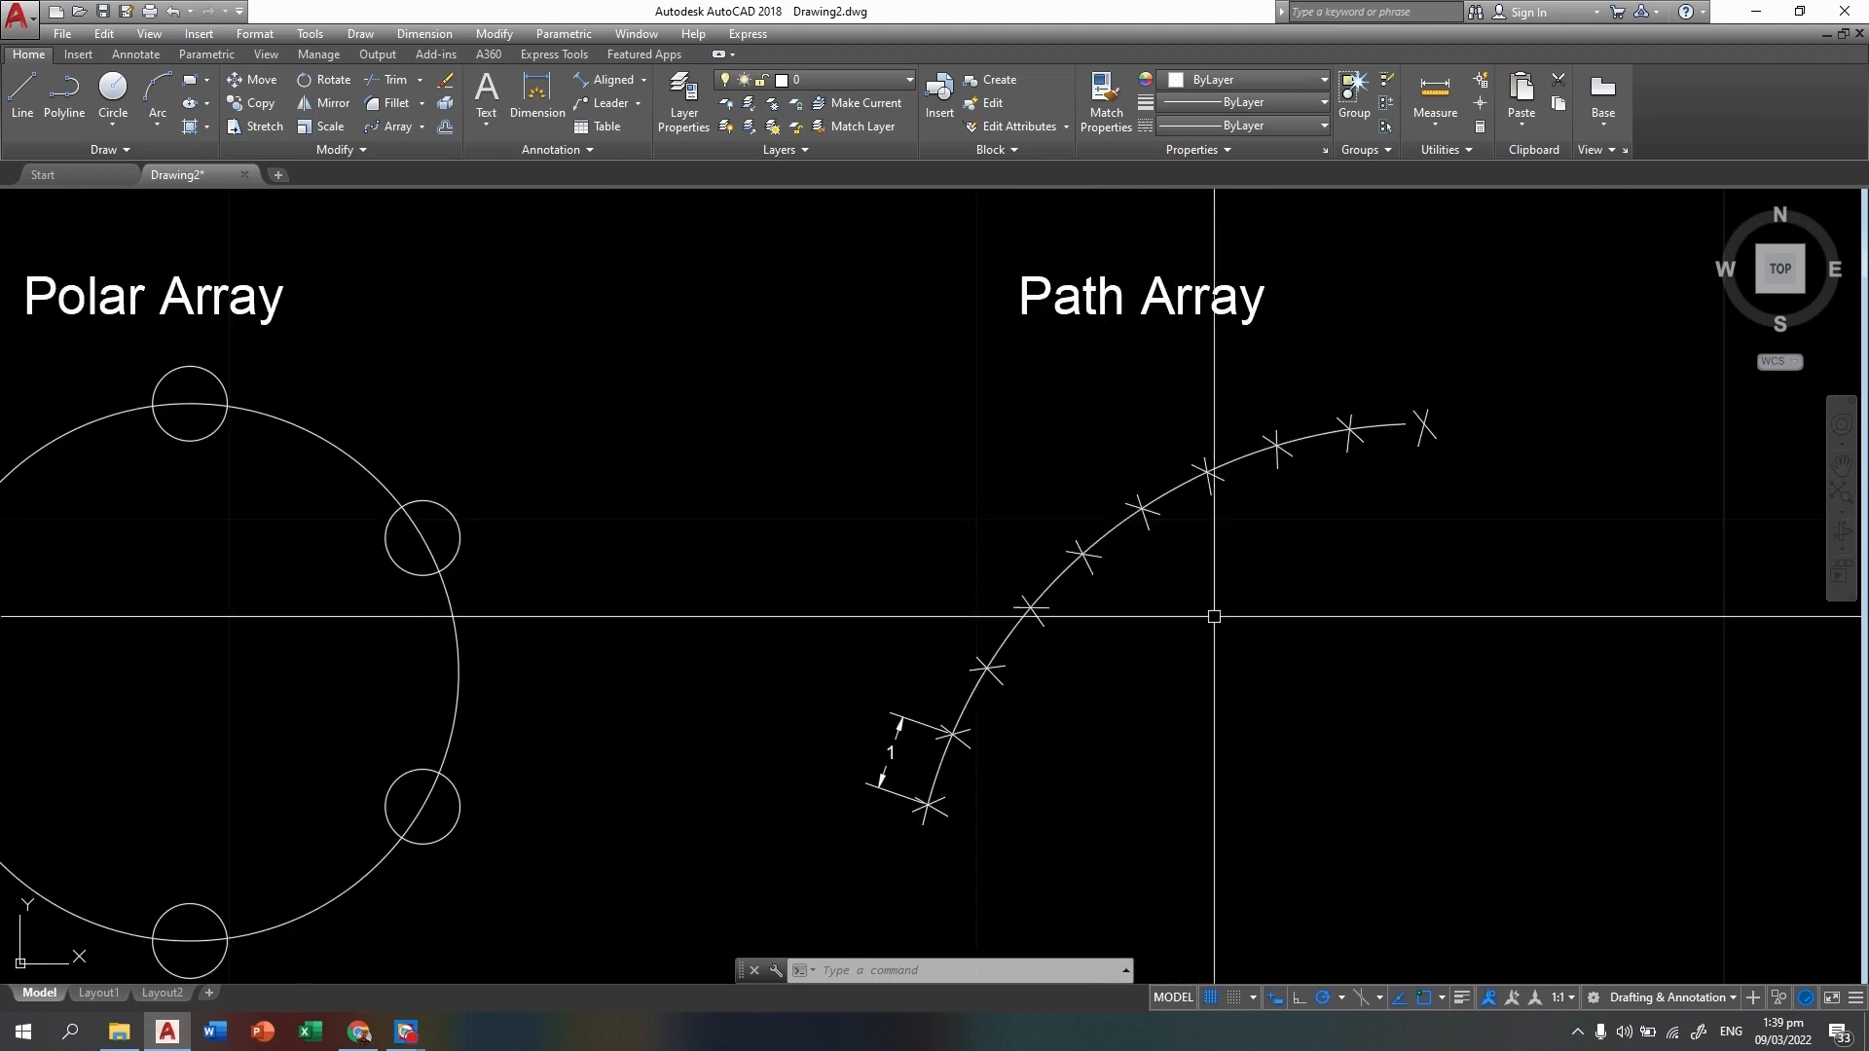
pyautogui.moveTo(440, 630)
pyautogui.mouseDown(button='middle')
pyautogui.moveTo(1101, 559)
pyautogui.moveTo(1253, 584)
pyautogui.moveTo(471, 610)
pyautogui.moveTo(808, 527)
pyautogui.mouseUp(button='middle')
pyautogui.scroll(-2, 680, 626)
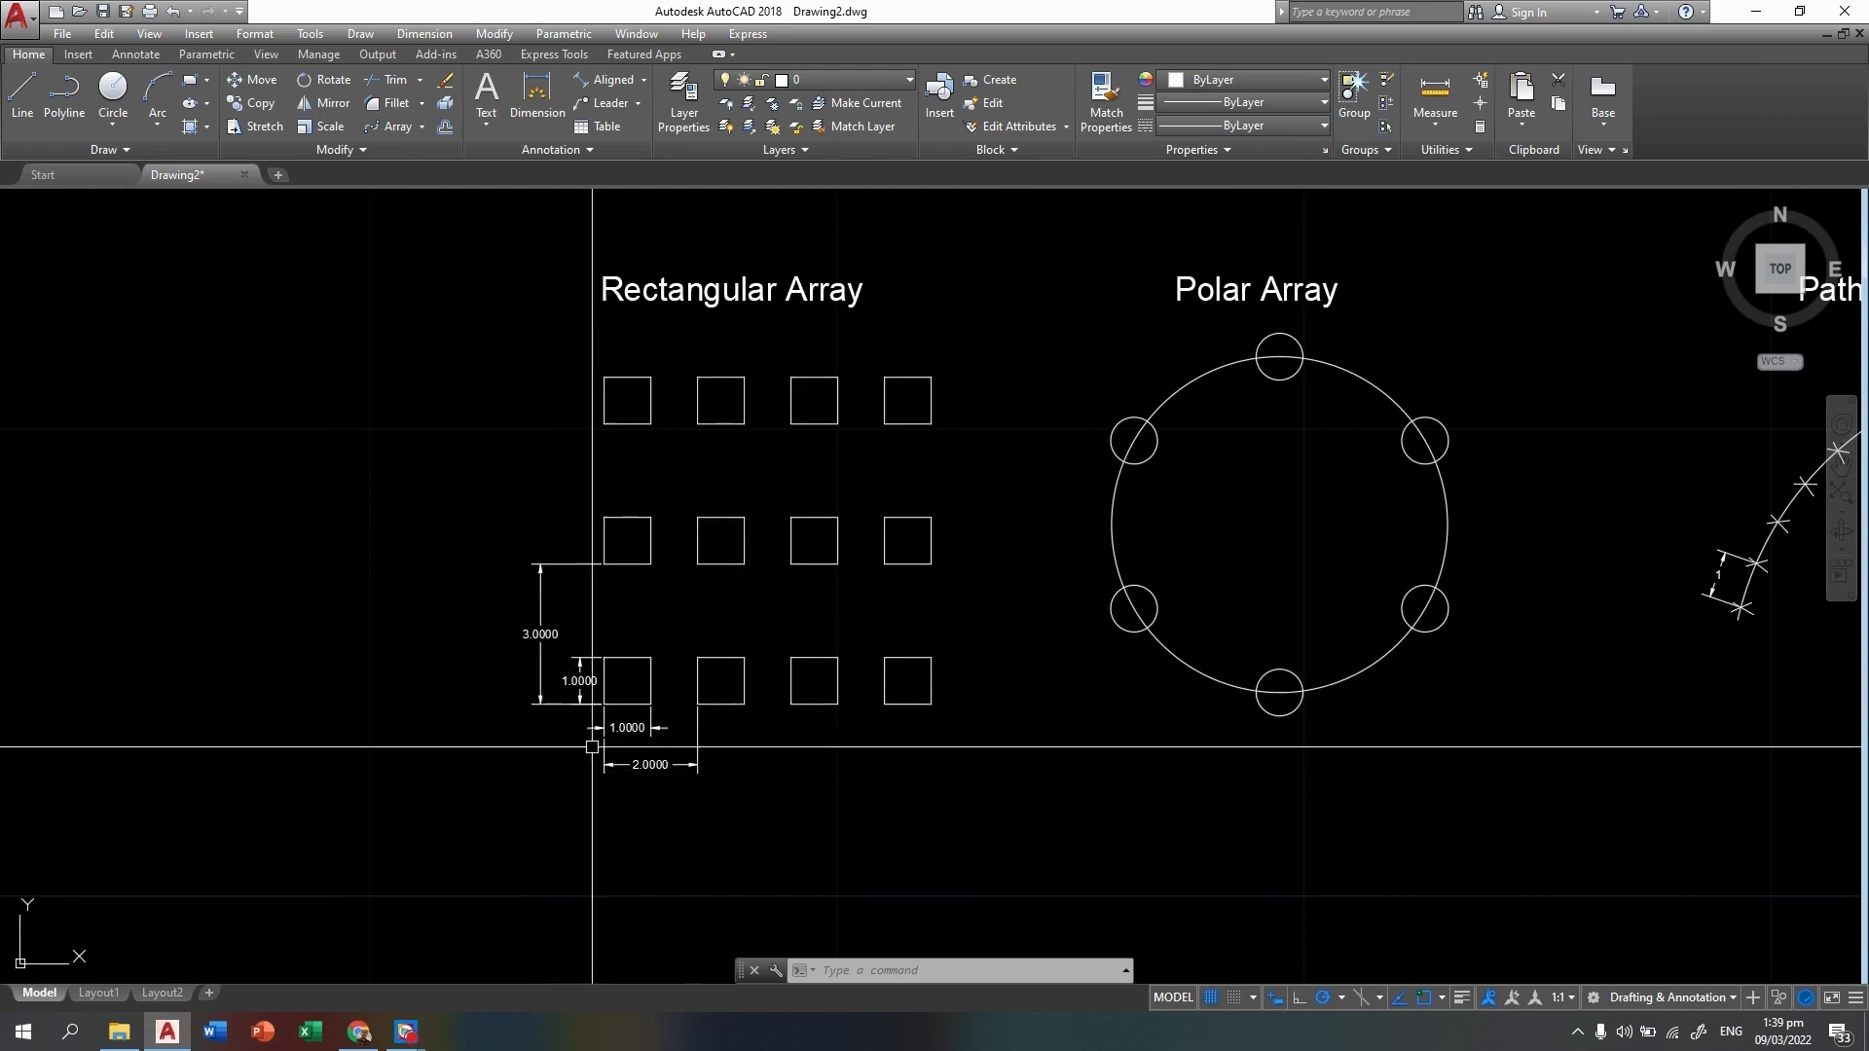
pyautogui.scroll(2, 604, 750)
pyautogui.moveTo(609, 750); pyautogui.dragTo(804, 686, button='middle')
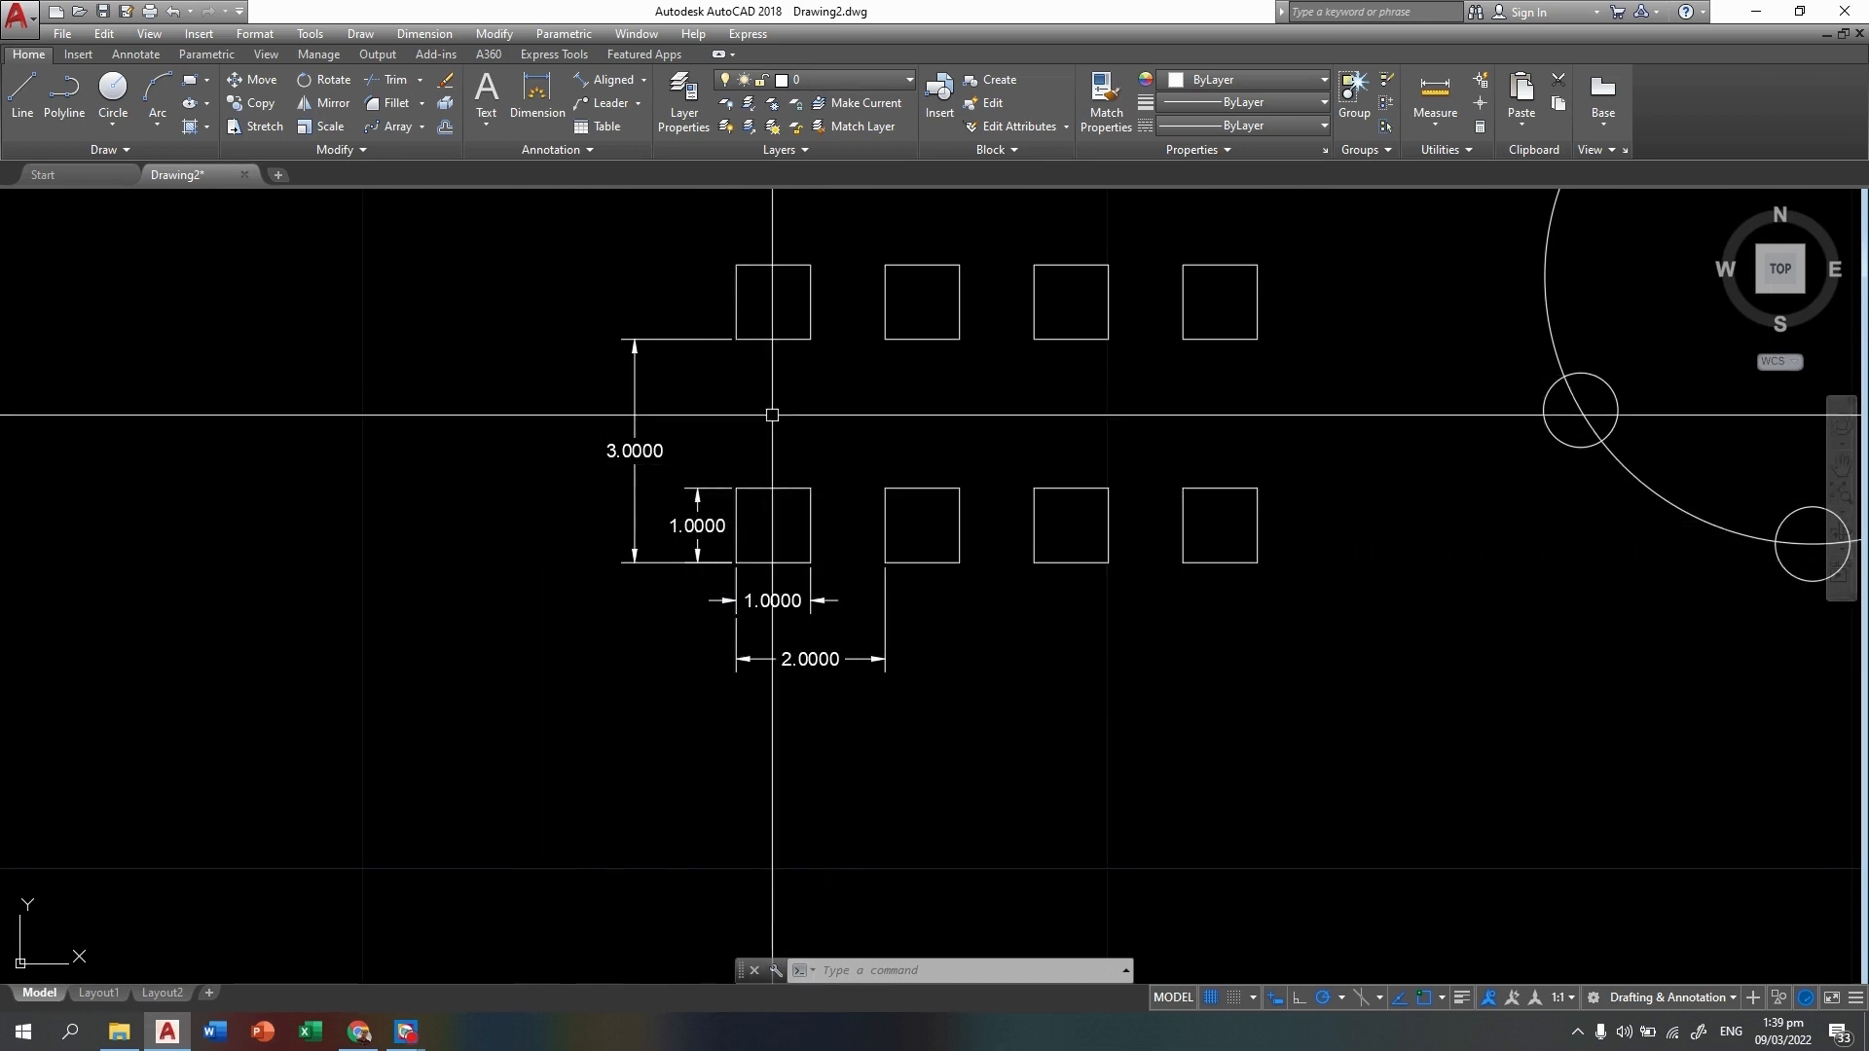
pyautogui.scroll(-2, 748, 482)
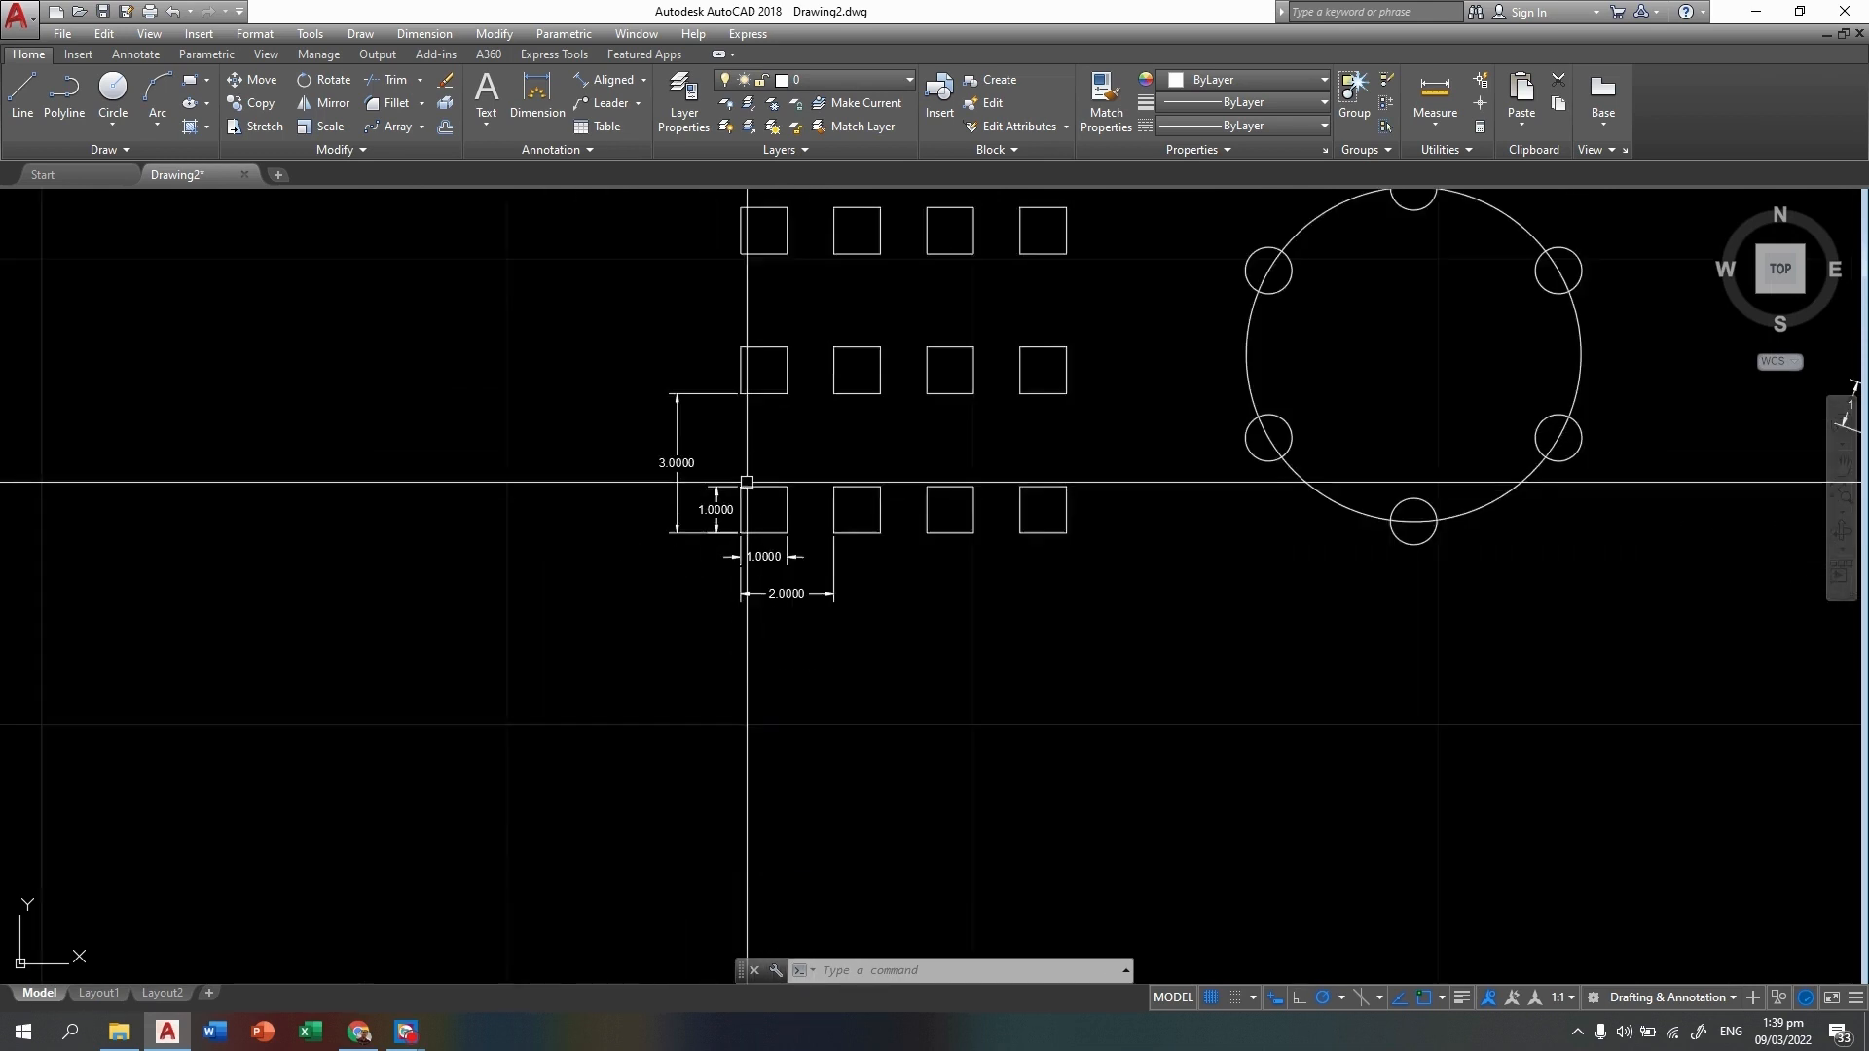
# Draw a 1 by 1 square in the empty area below the rectangular array example
pyautogui.moveTo(727, 571); pyautogui.dragTo(697, 548, button='middle')
pyautogui.moveTo(363, 470)
pyautogui.mouseDown(button='middle')
pyautogui.moveTo(843, 622)
pyautogui.moveTo(822, 539)
pyautogui.moveTo(762, 486)
pyautogui.mouseUp(button='middle')
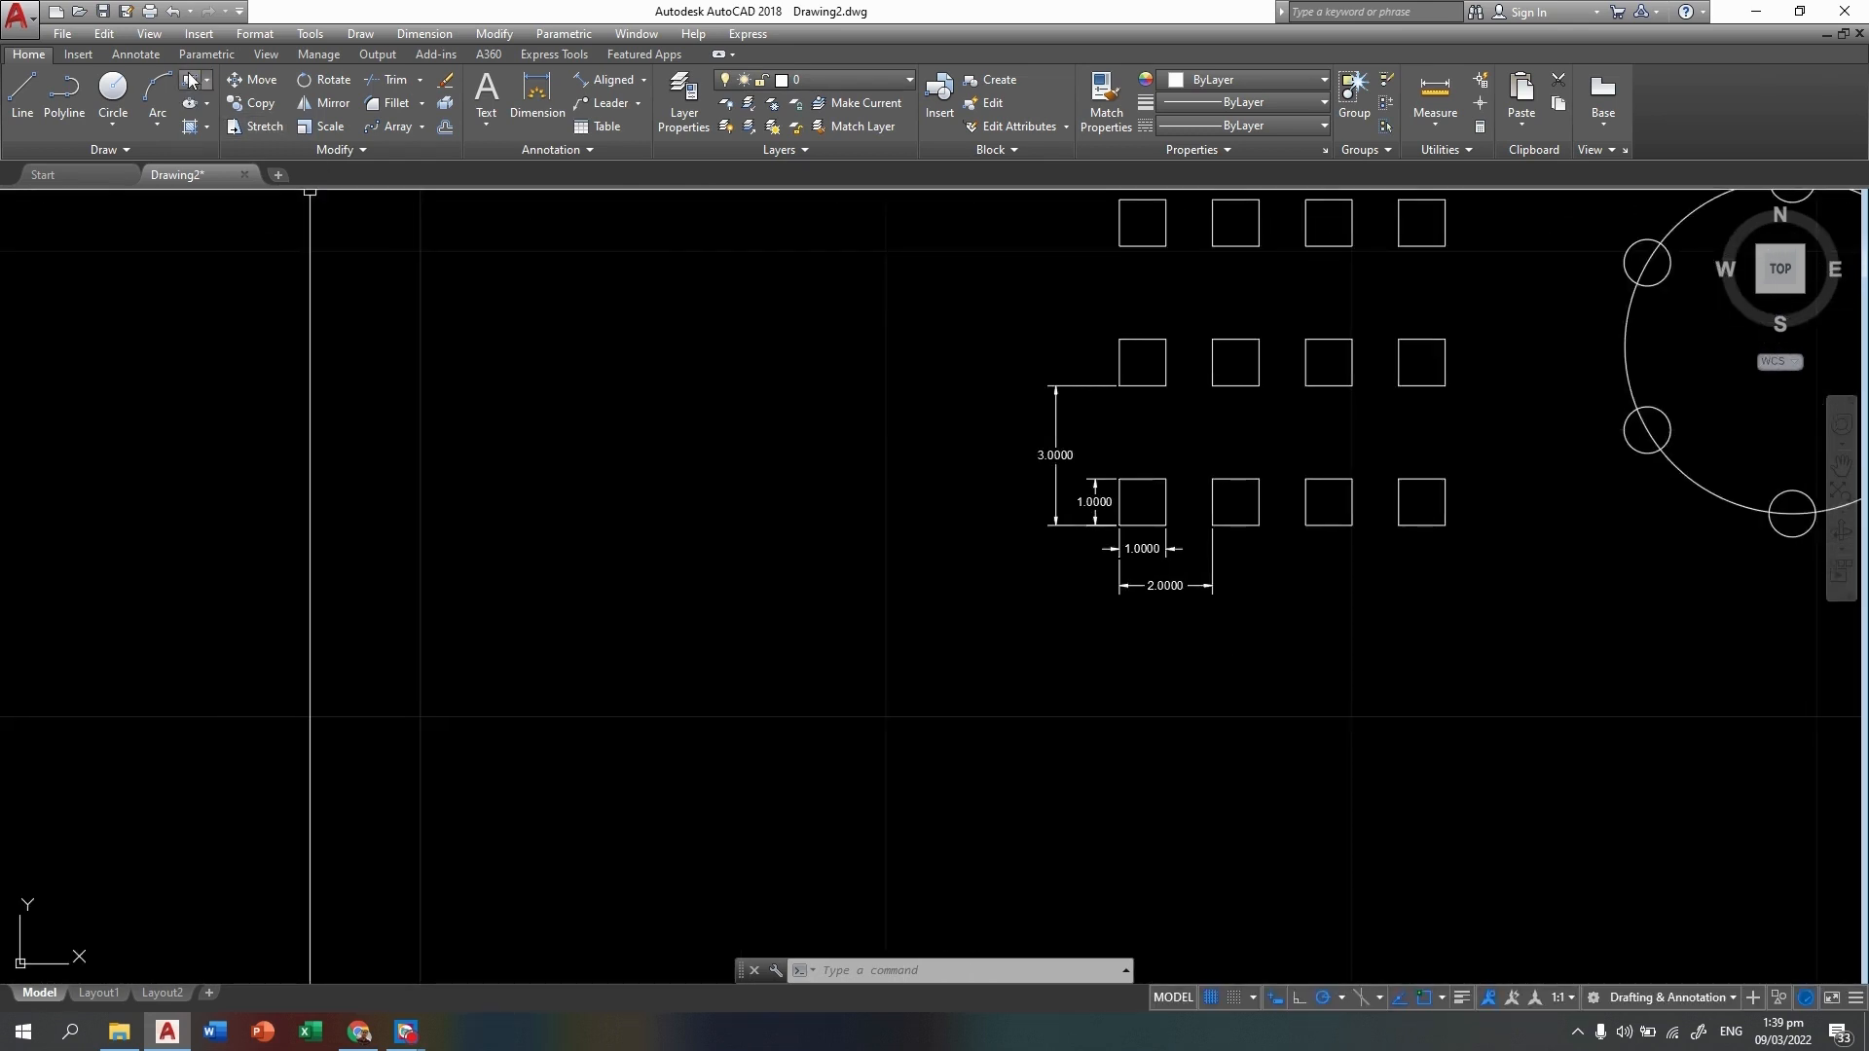
pyautogui.click(192, 81)
pyautogui.scroll(-2, 972, 606)
pyautogui.moveTo(881, 522); pyautogui.dragTo(756, 367, button='middle')
pyautogui.scroll(2, 909, 712)
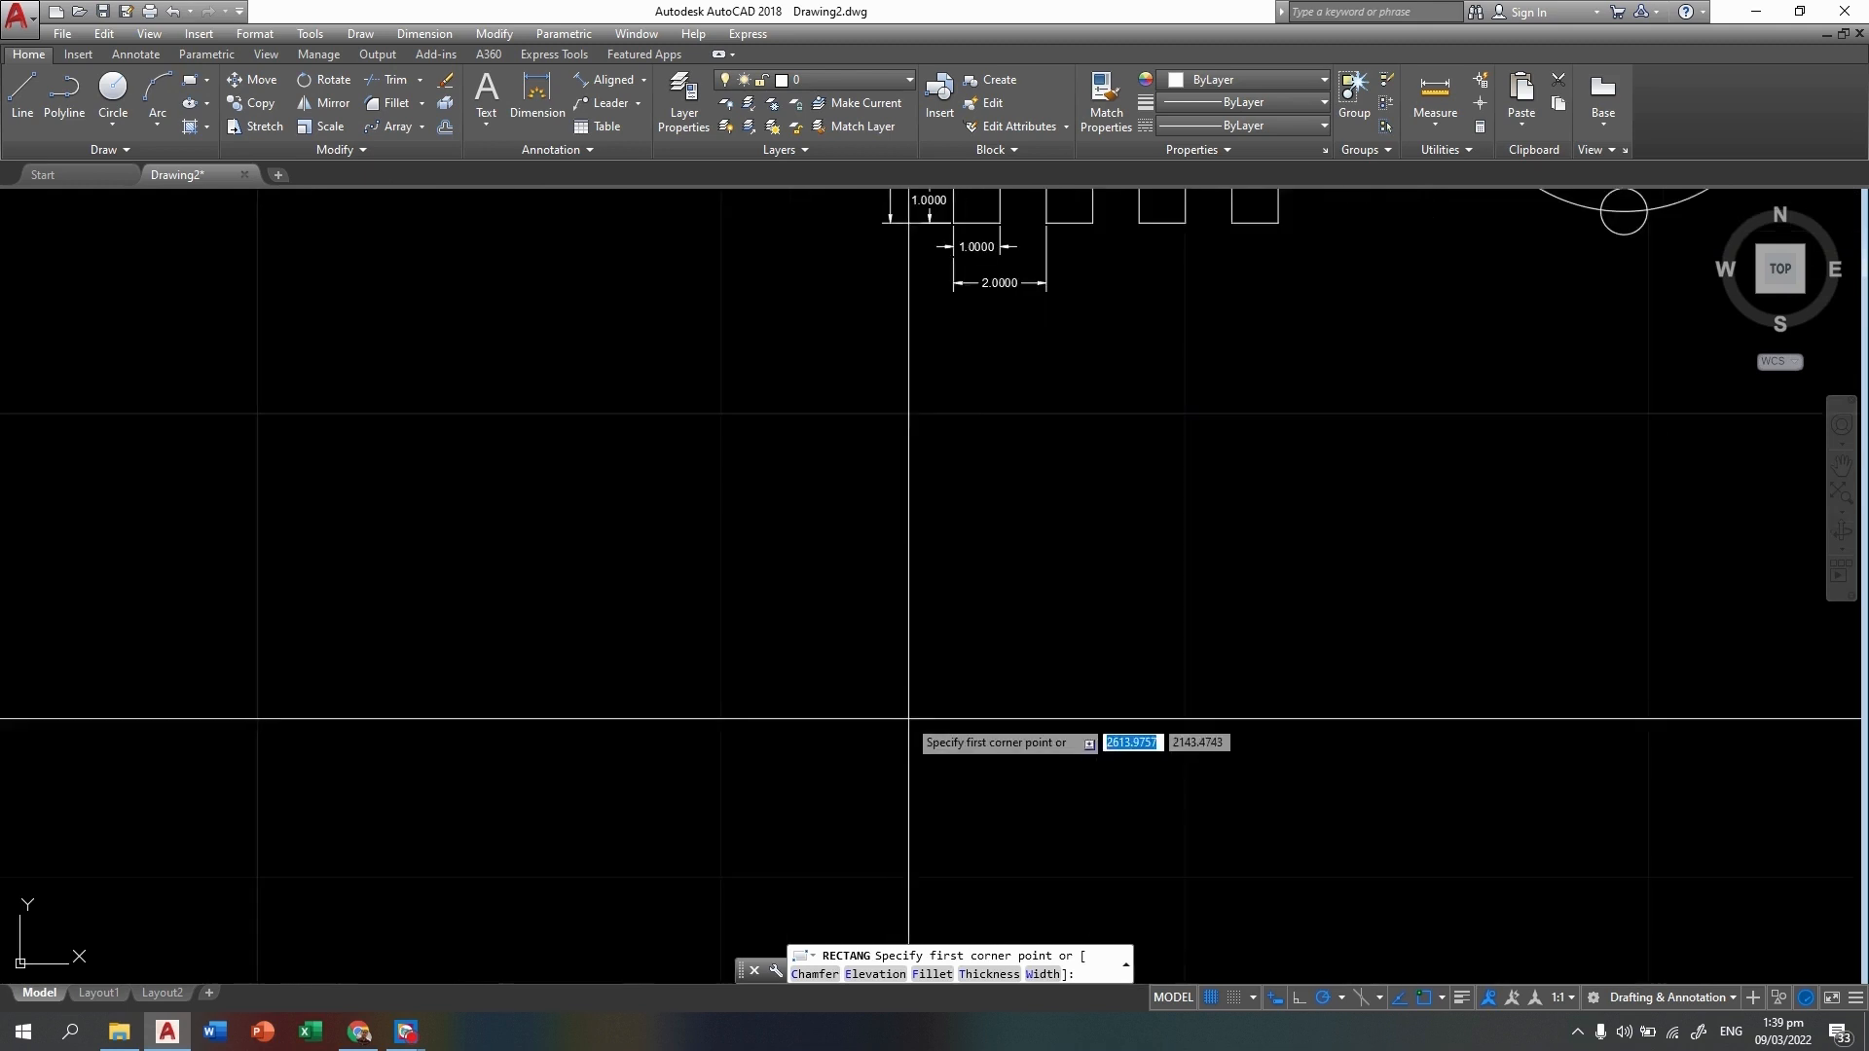
pyautogui.click(914, 647)
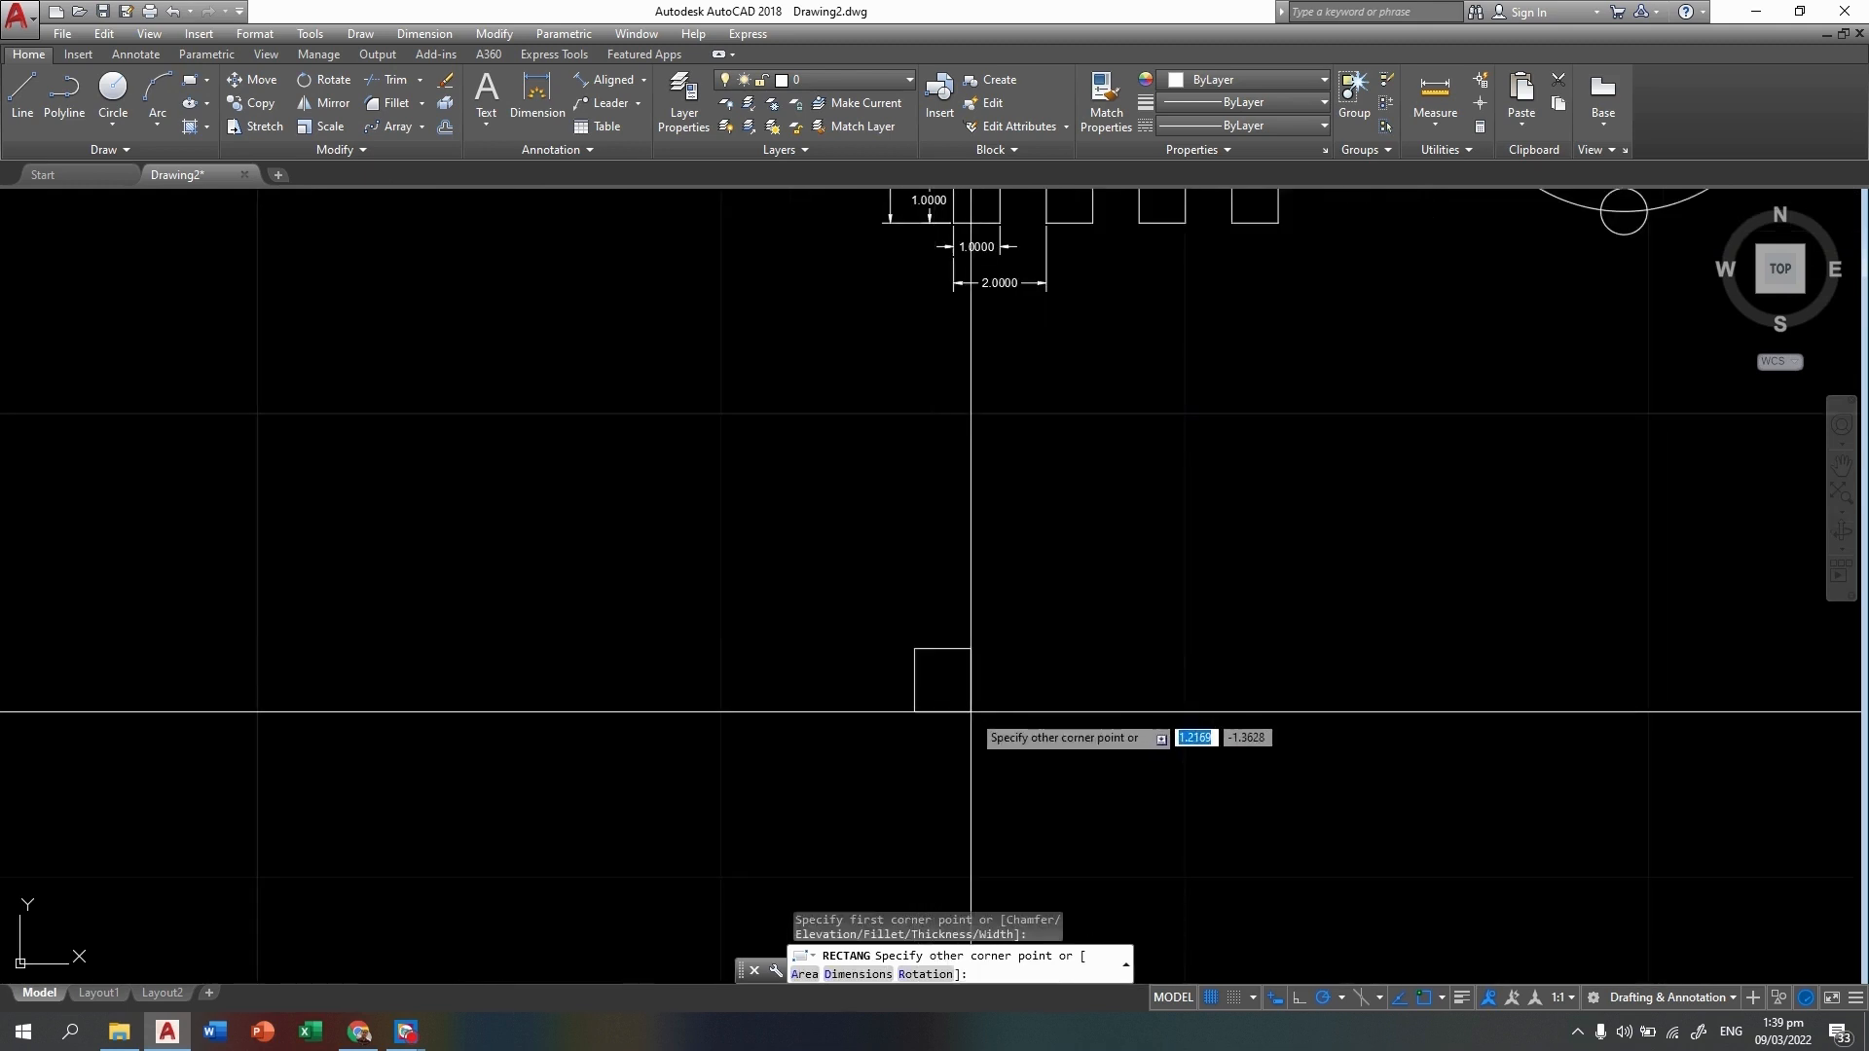
pyautogui.press('Return')
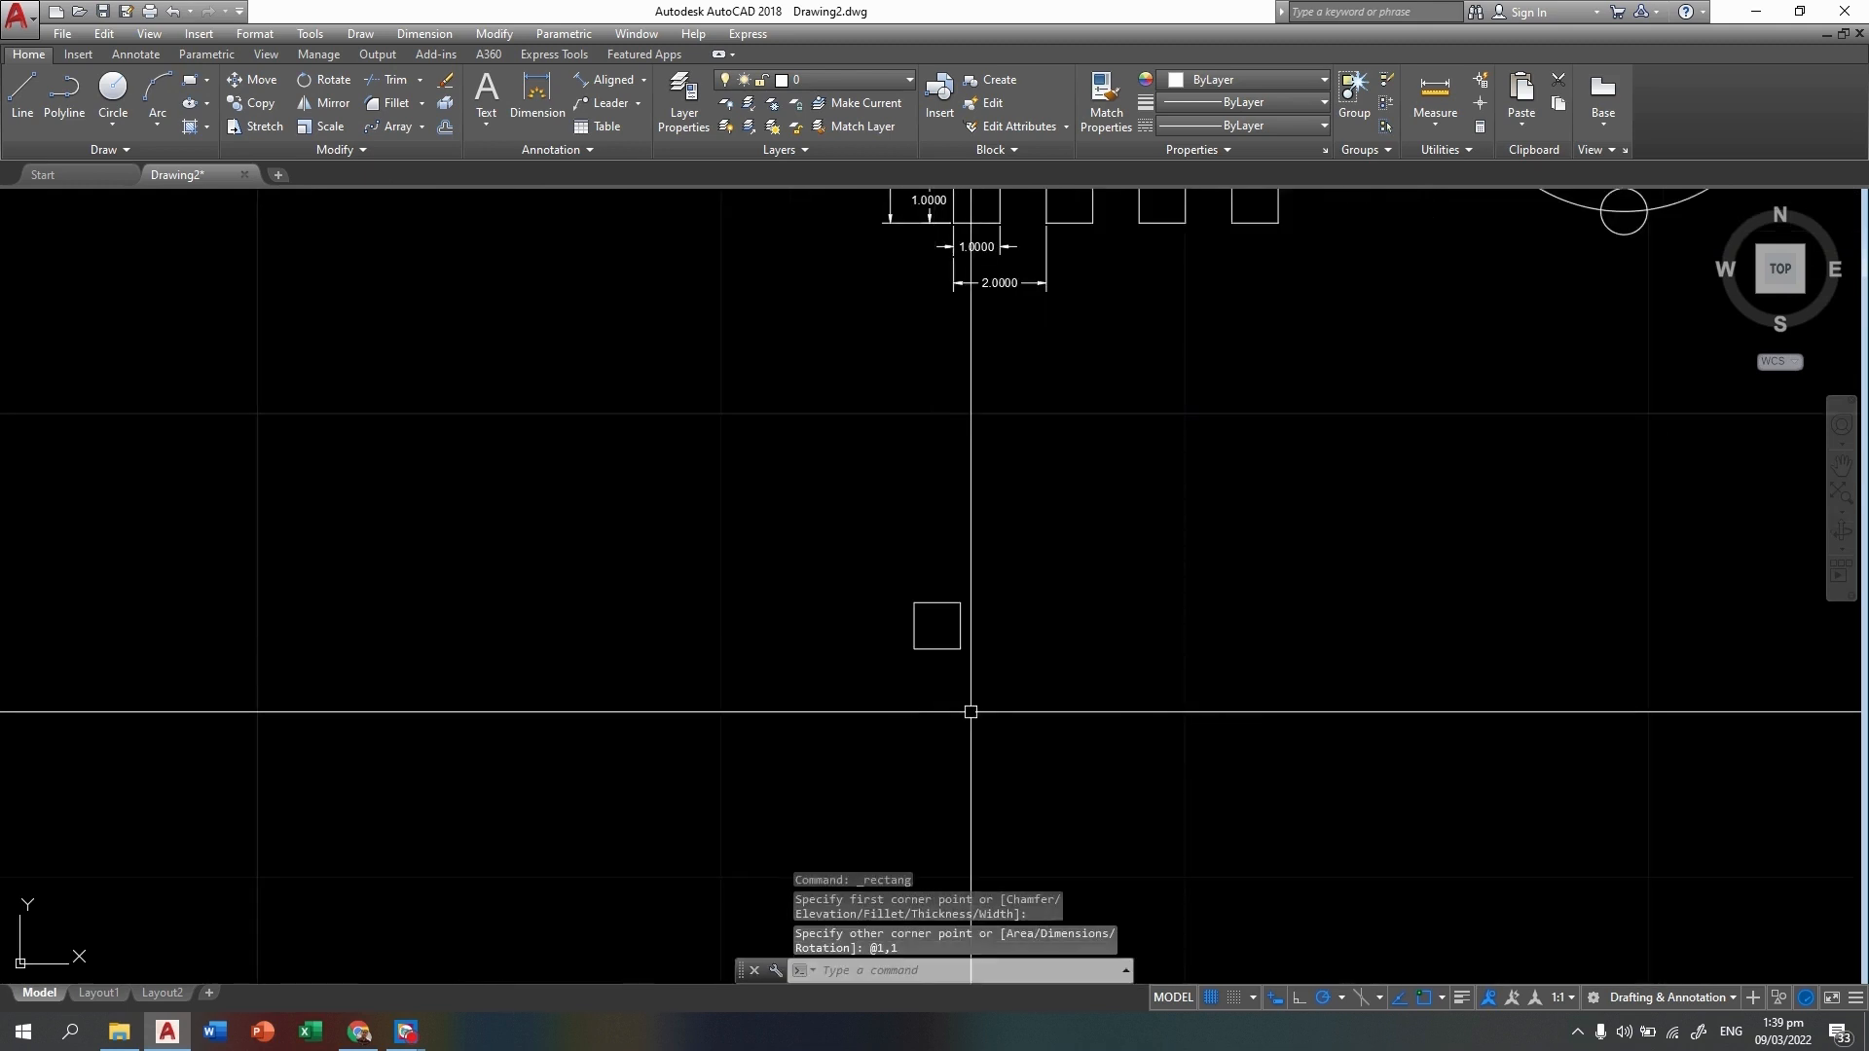
# Create a rectangular array from the newly drawn square
pyautogui.scroll(2, 1072, 672)
pyautogui.moveTo(996, 585); pyautogui.dragTo(993, 606, button='middle')
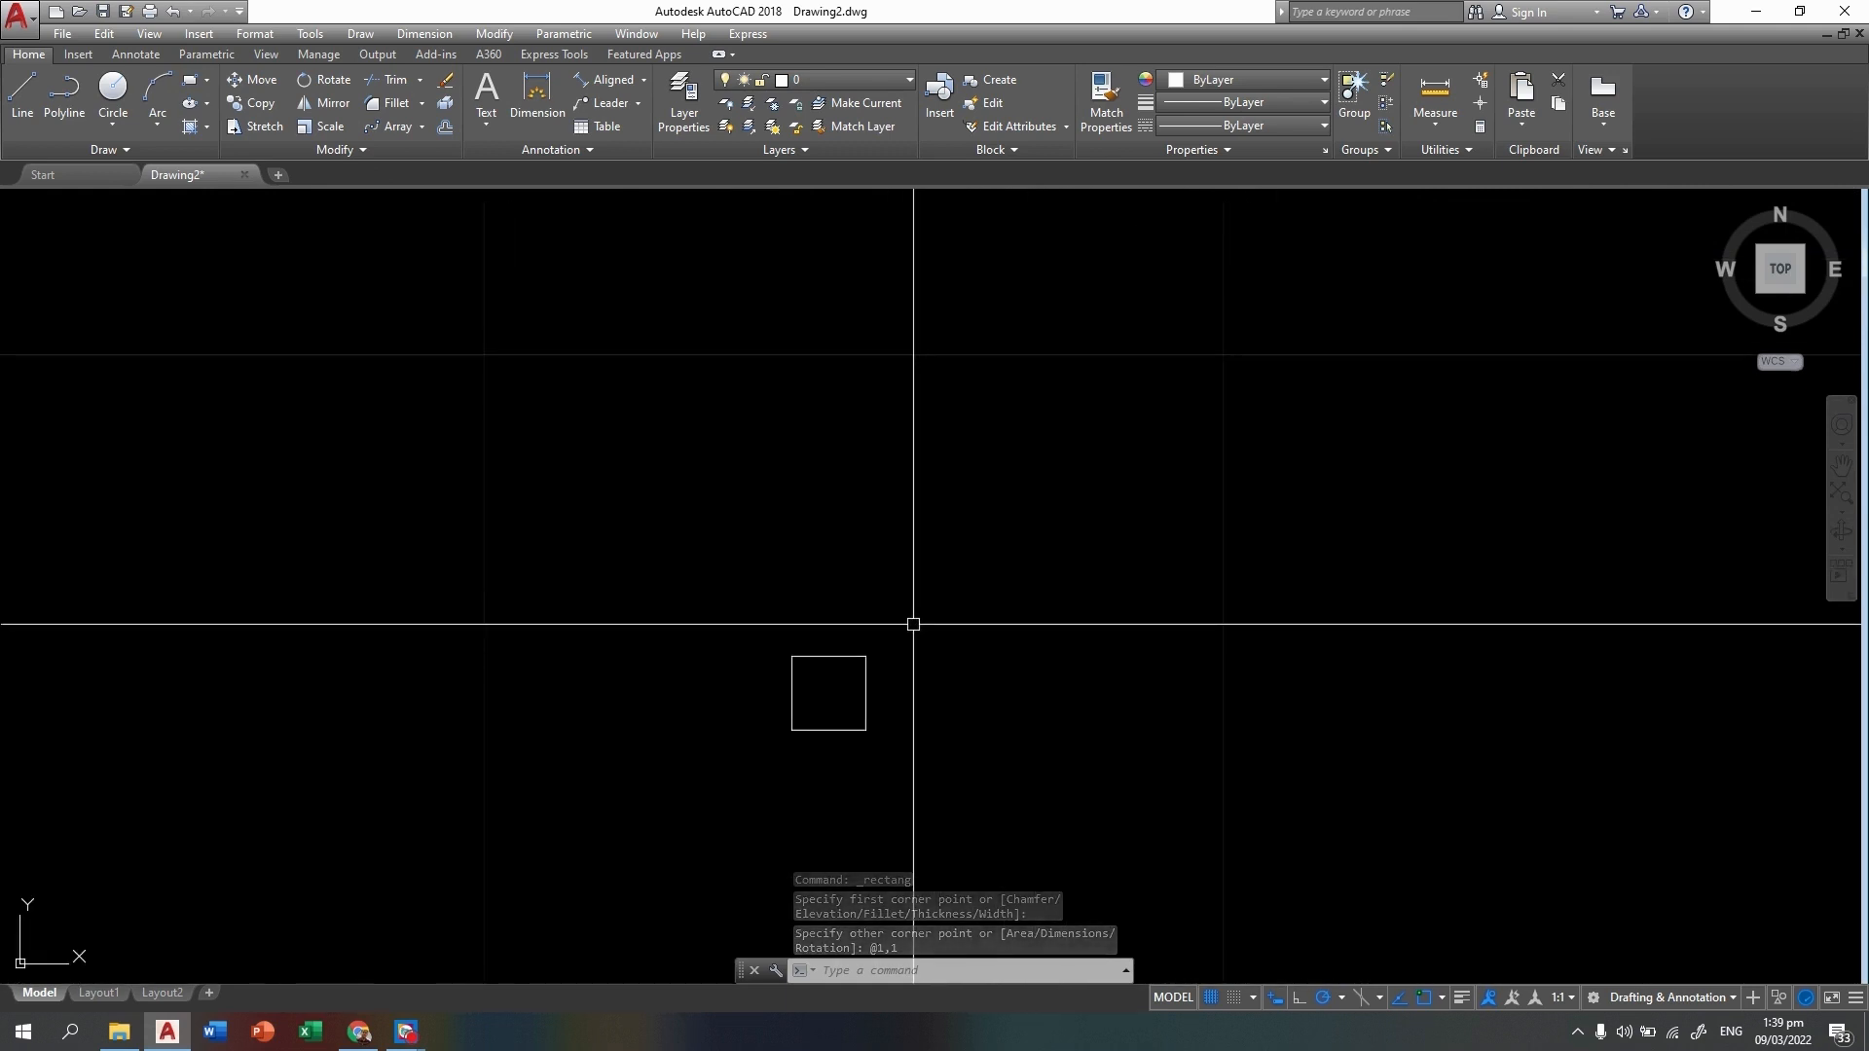
pyautogui.scroll(-2, 850, 531)
pyautogui.moveTo(851, 538)
pyautogui.mouseDown(button='middle')
pyautogui.moveTo(785, 926)
pyautogui.moveTo(801, 805)
pyautogui.moveTo(843, 717)
pyautogui.mouseUp(button='middle')
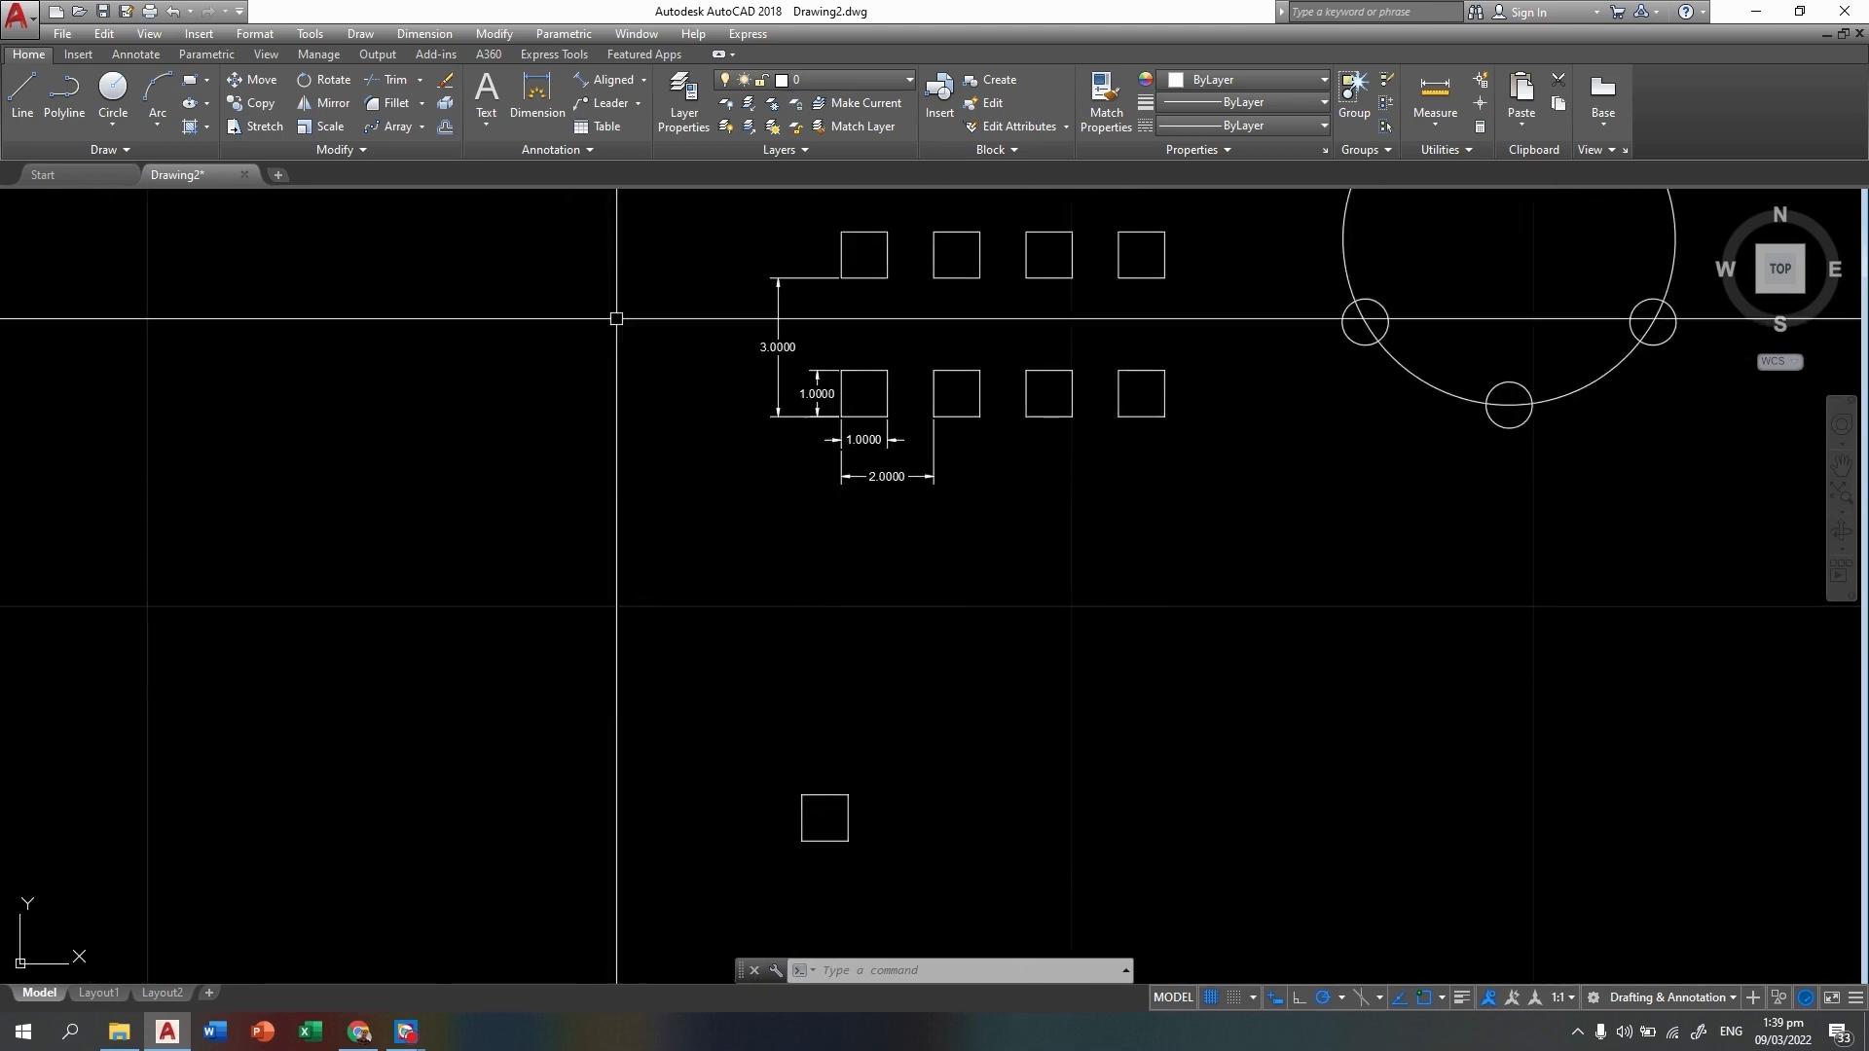
pyautogui.click(422, 126)
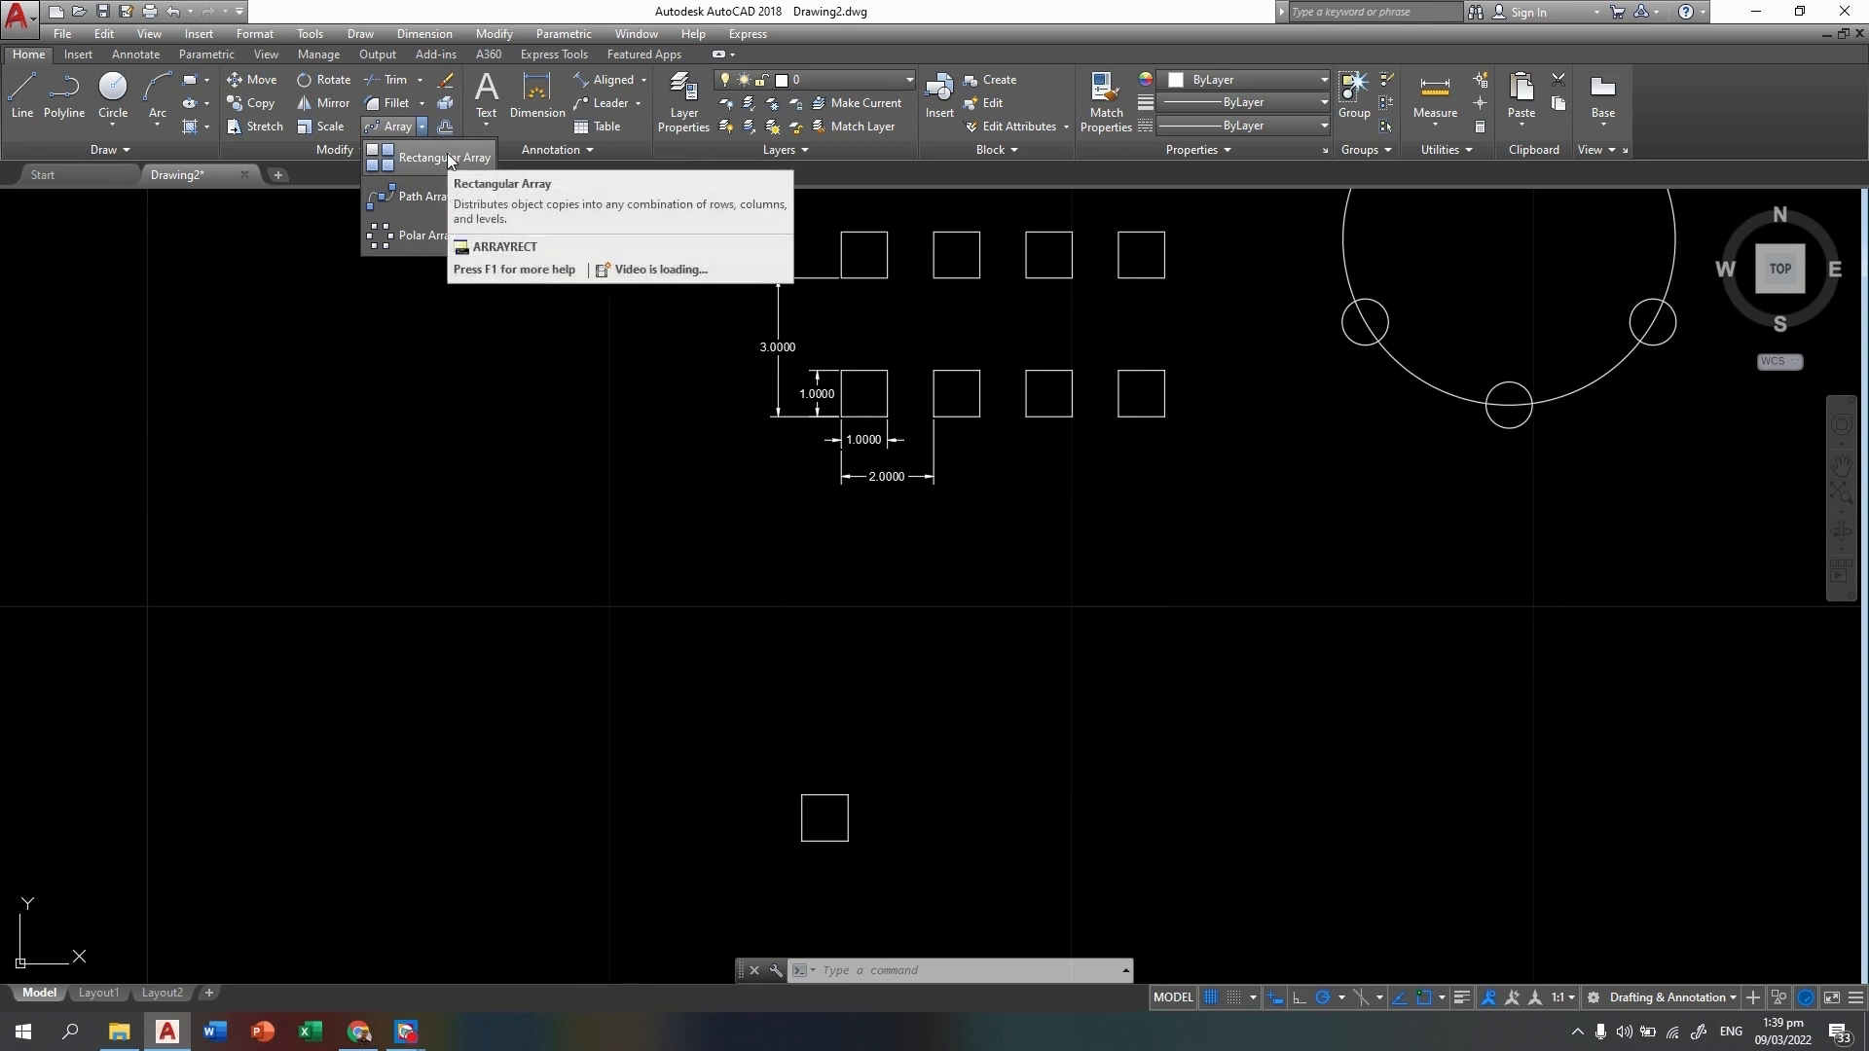
pyautogui.click(446, 157)
pyautogui.moveTo(913, 669); pyautogui.dragTo(852, 604, button='middle')
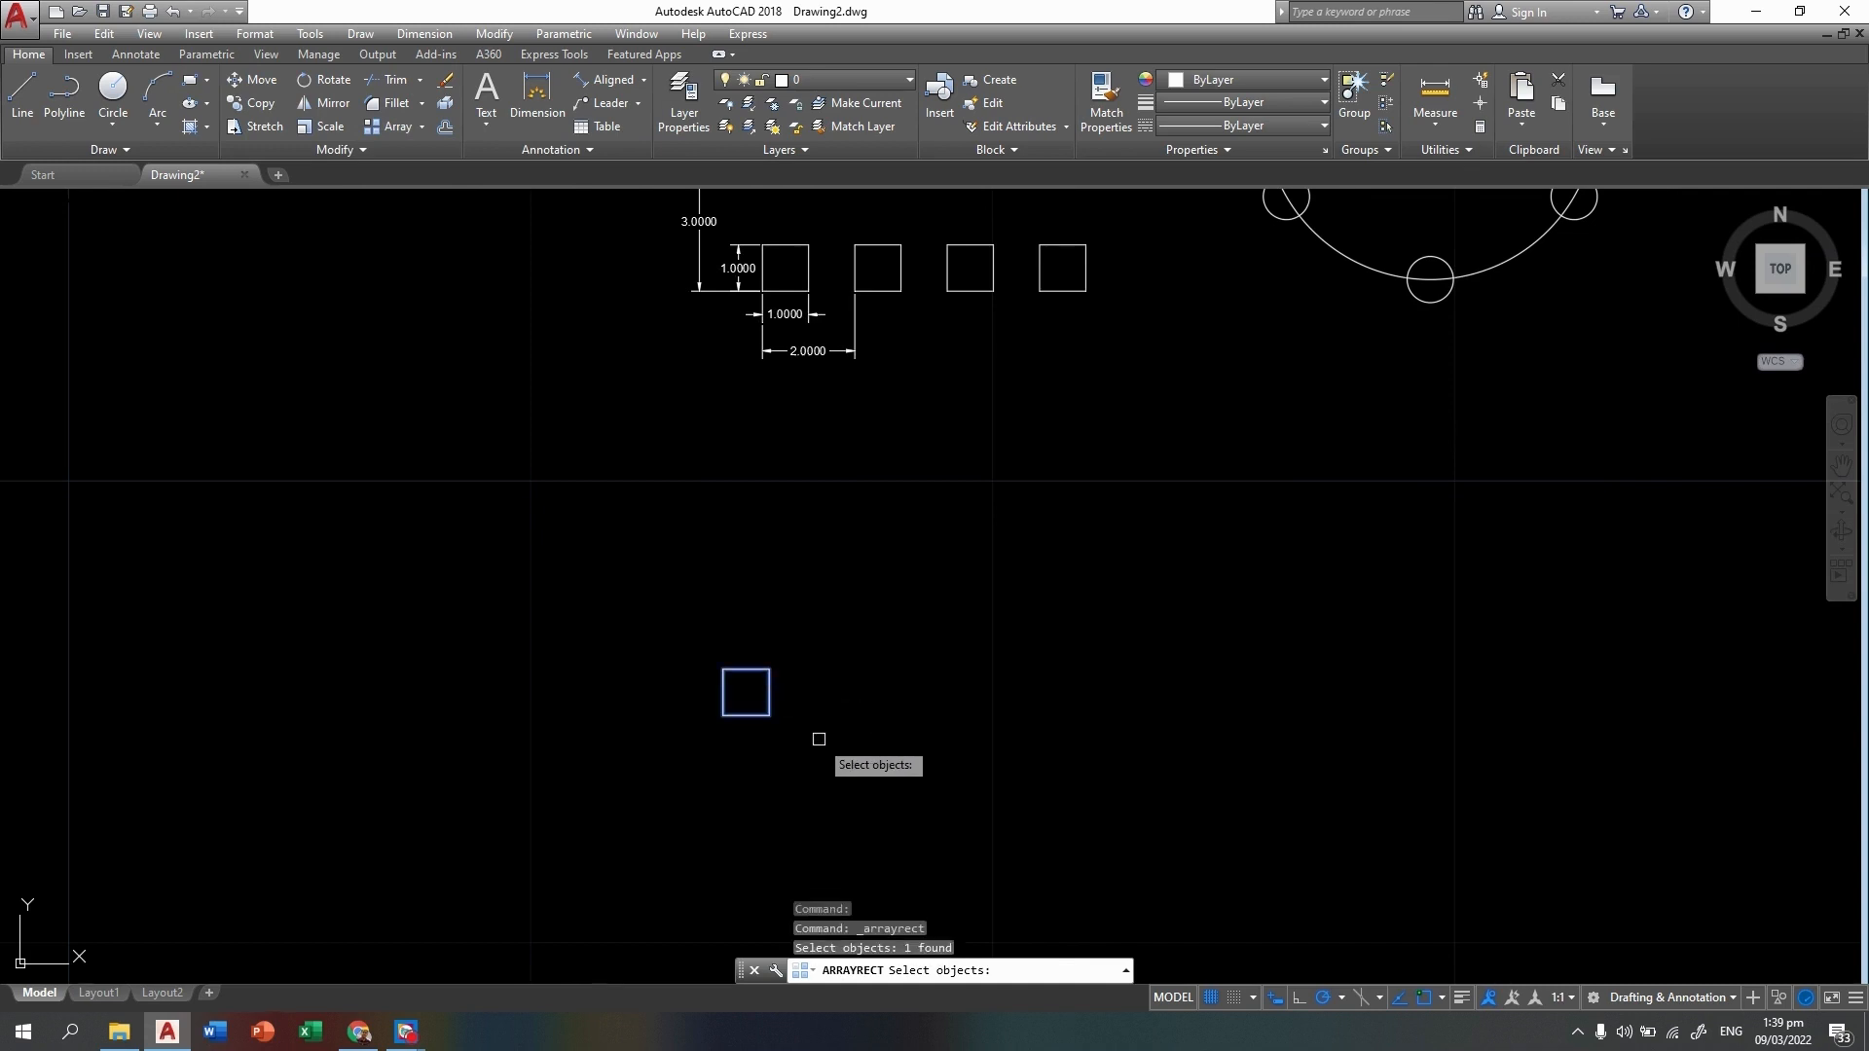
pyautogui.press('Return')
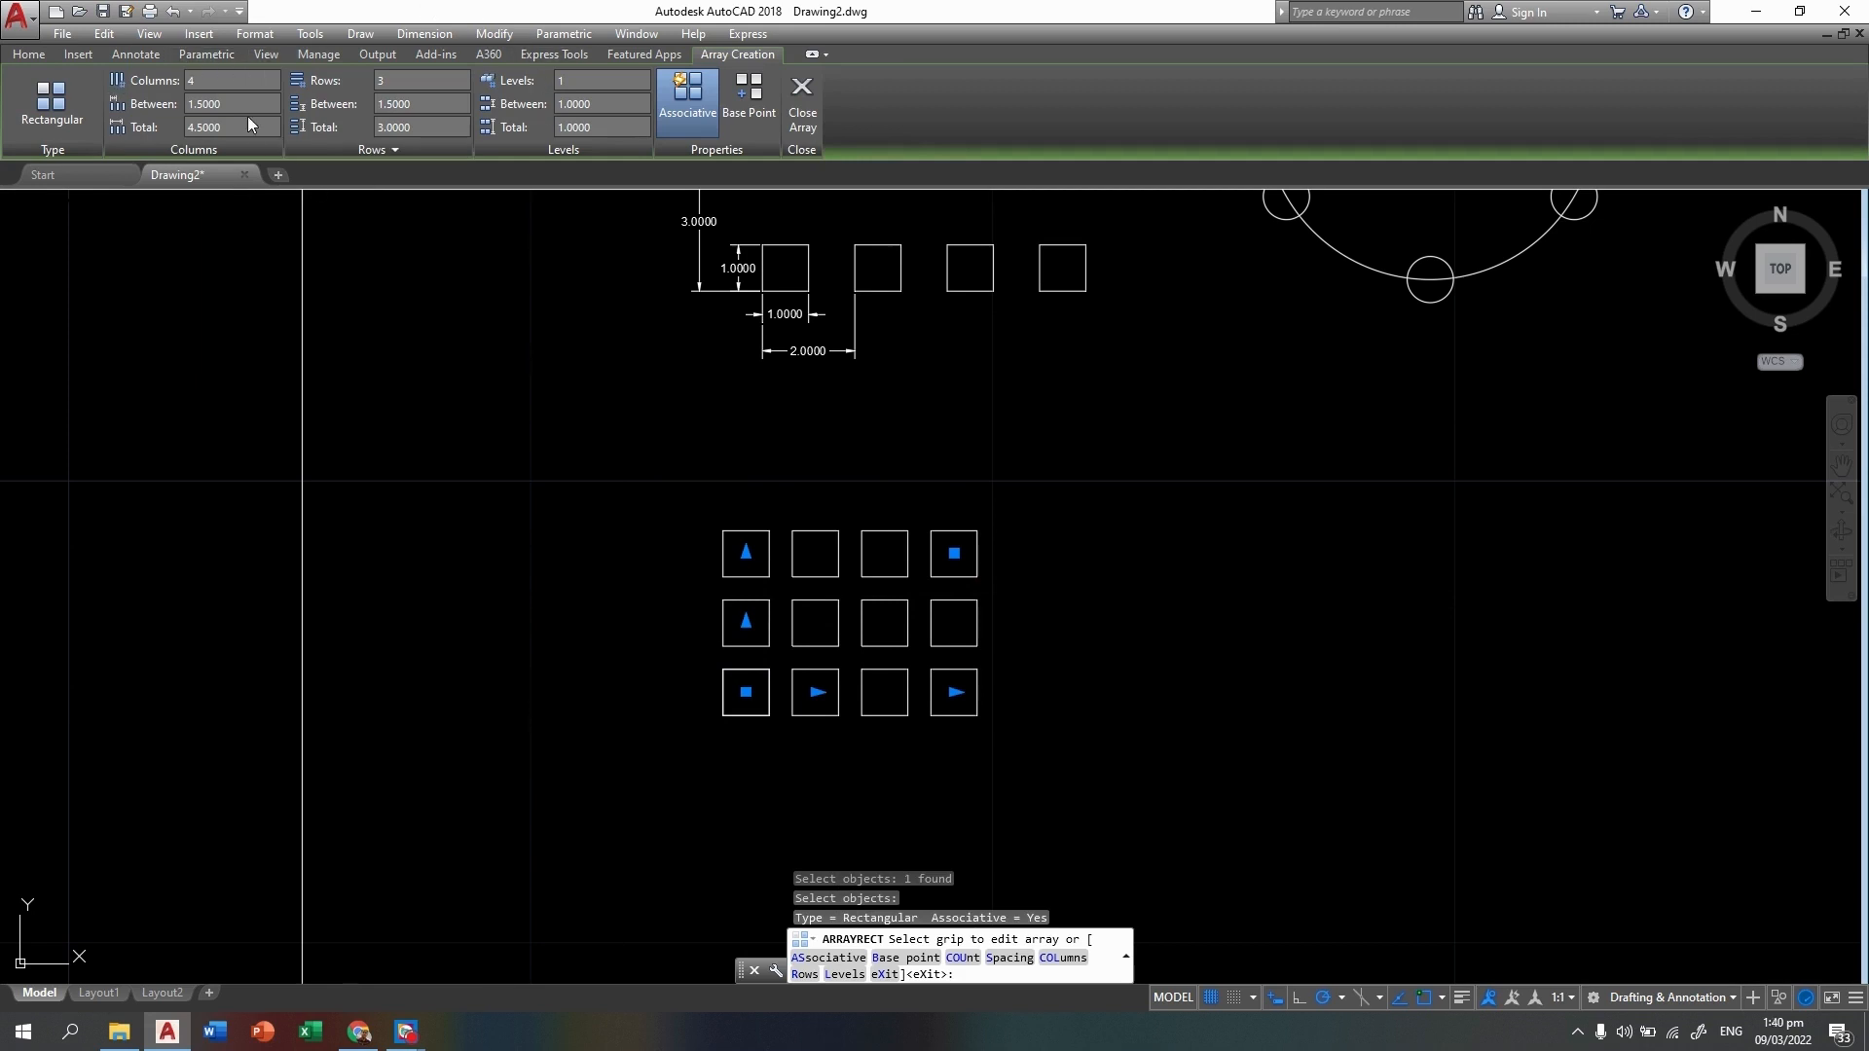
# Set the new array to 5 columns and 4 rows
pyautogui.moveTo(523, 429); pyautogui.dragTo(559, 464, button='middle')
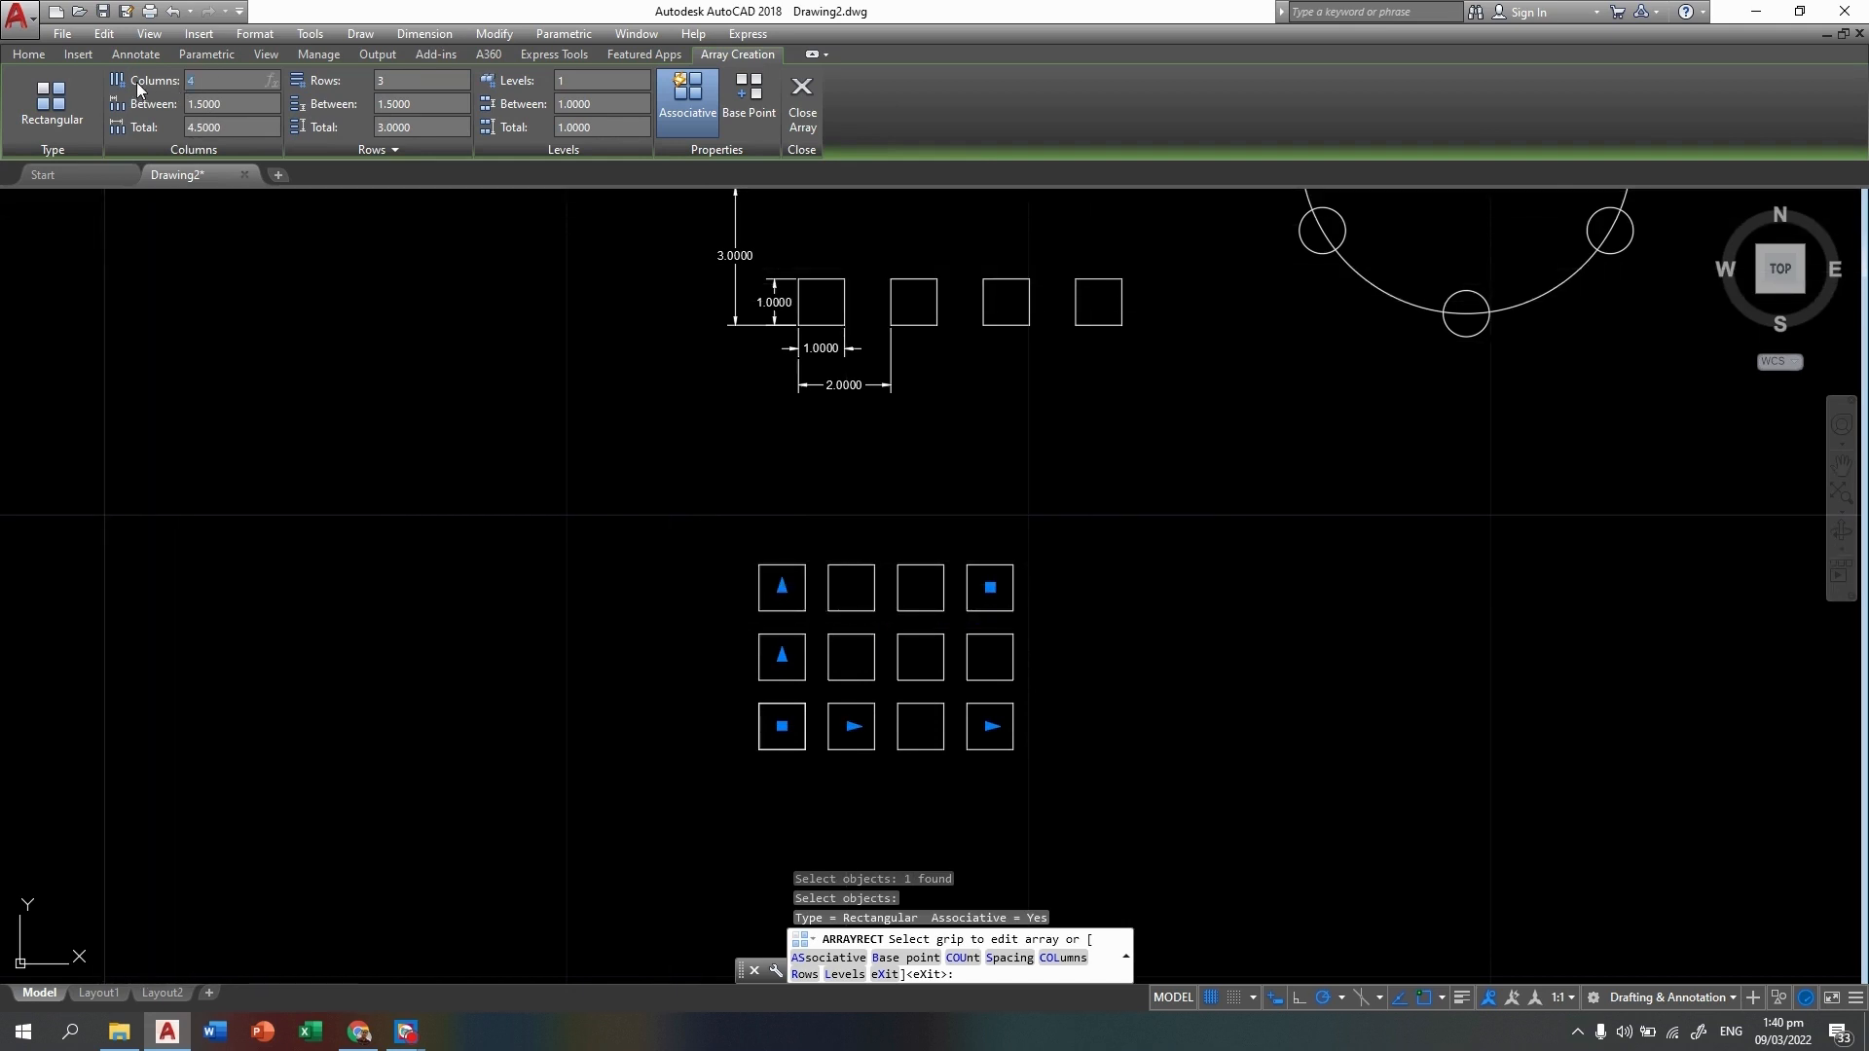
pyautogui.press('Return')
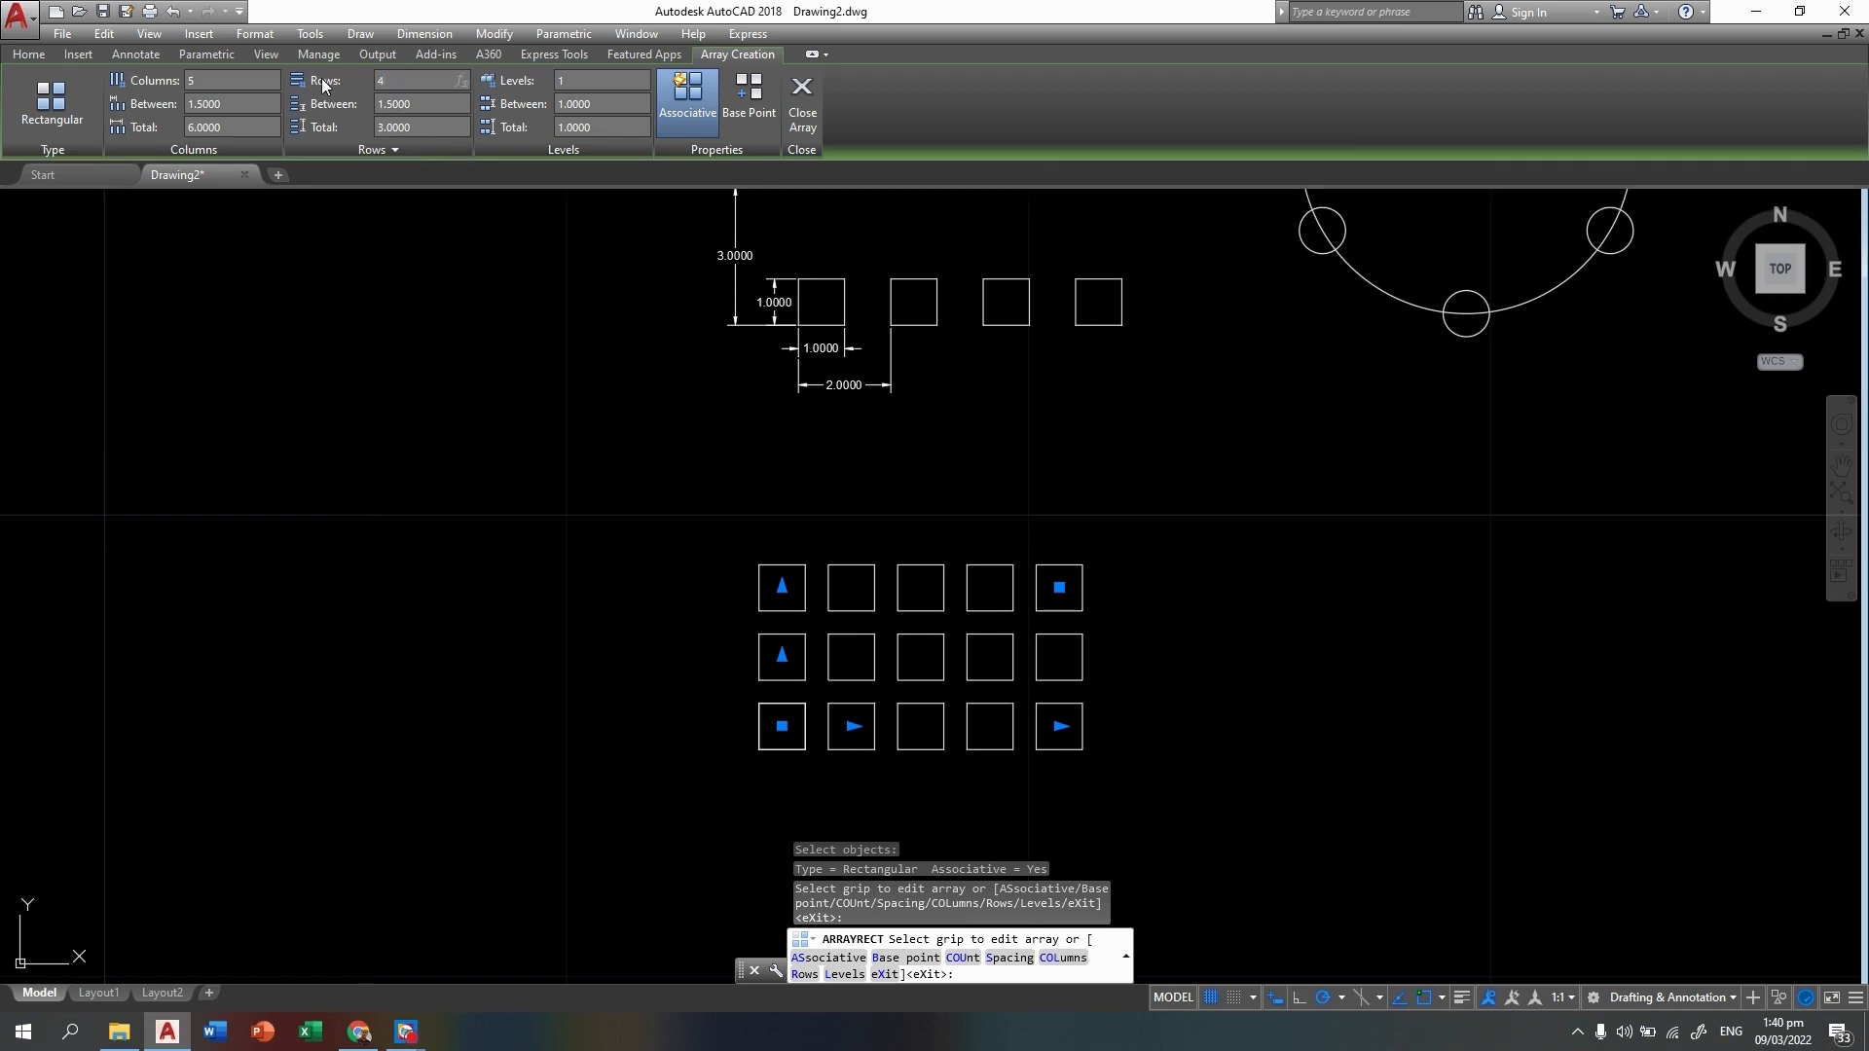
pyautogui.press('Return')
pyautogui.moveTo(896, 521)
pyautogui.mouseDown(button='middle')
pyautogui.moveTo(896, 769)
pyautogui.moveTo(658, 535)
pyautogui.moveTo(686, 632)
pyautogui.mouseUp(button='middle')
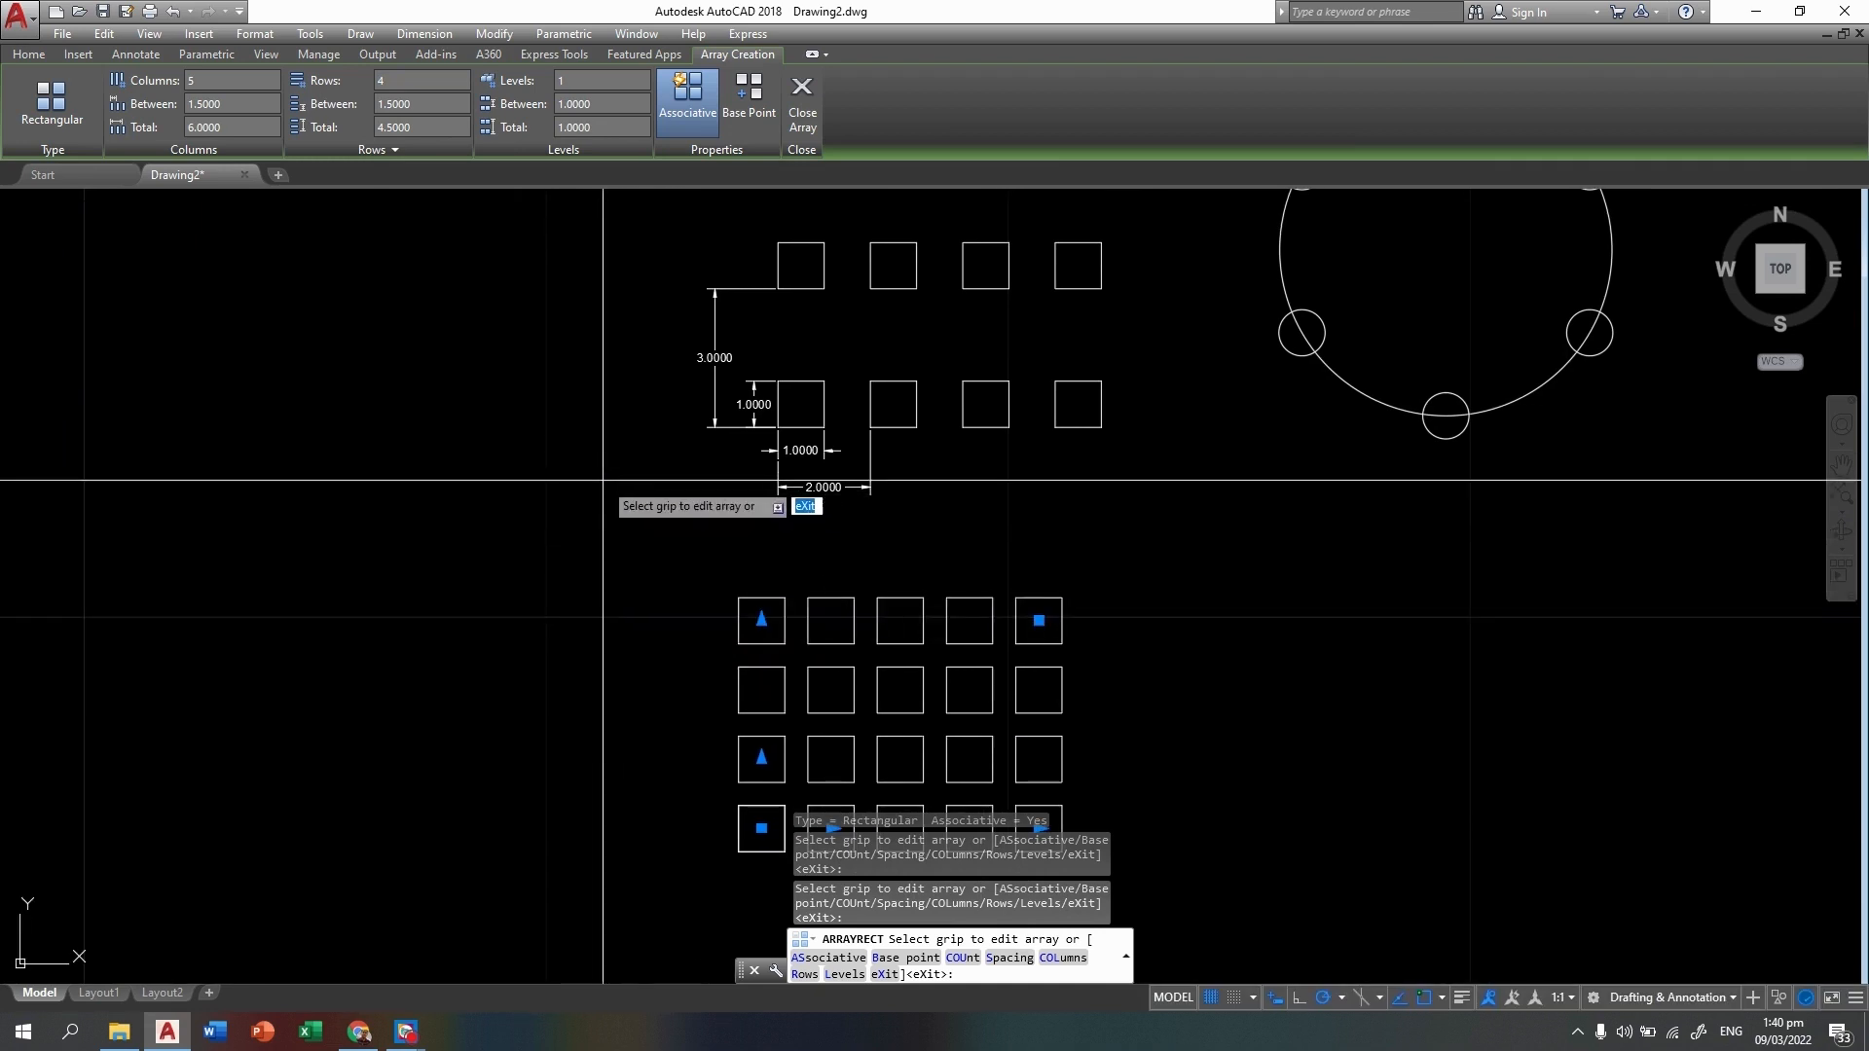
# Set the array to 4 columns with a spacing of 2 between them
pyautogui.scroll(-2, 693, 443)
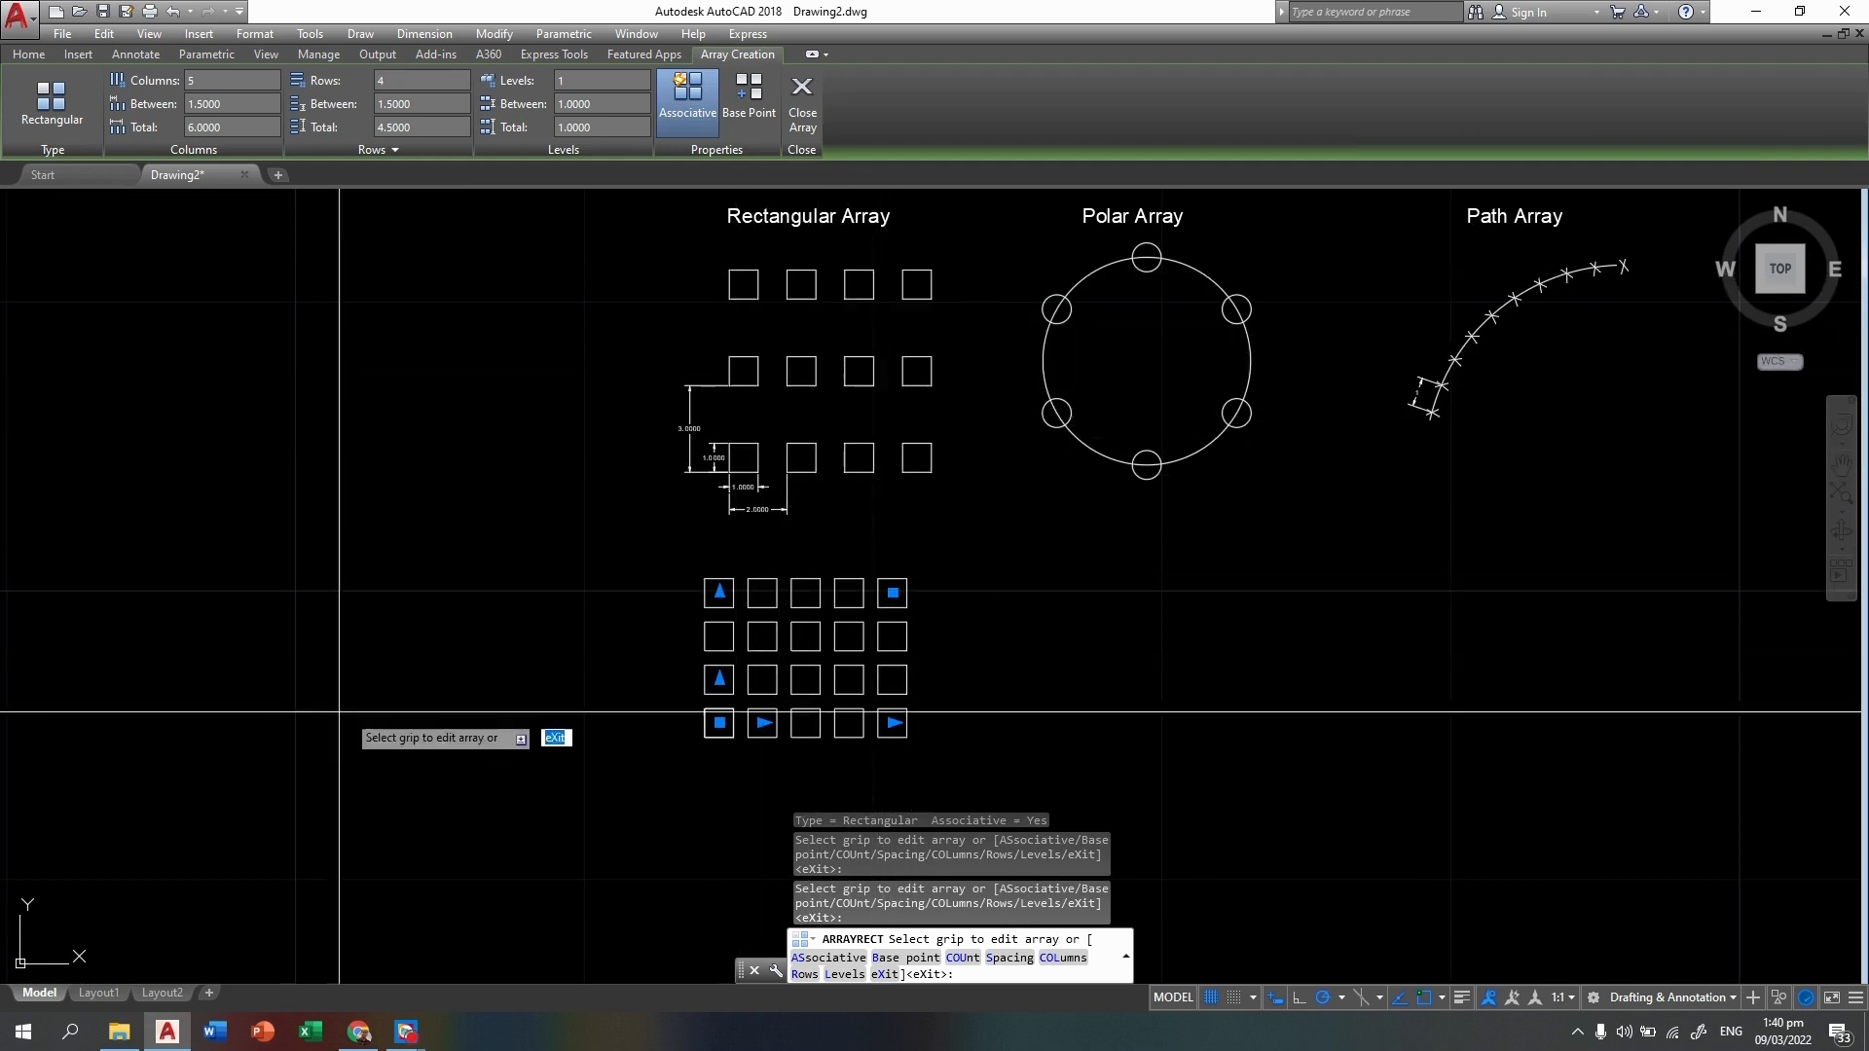
pyautogui.moveTo(295, 401); pyautogui.dragTo(325, 422, button='middle')
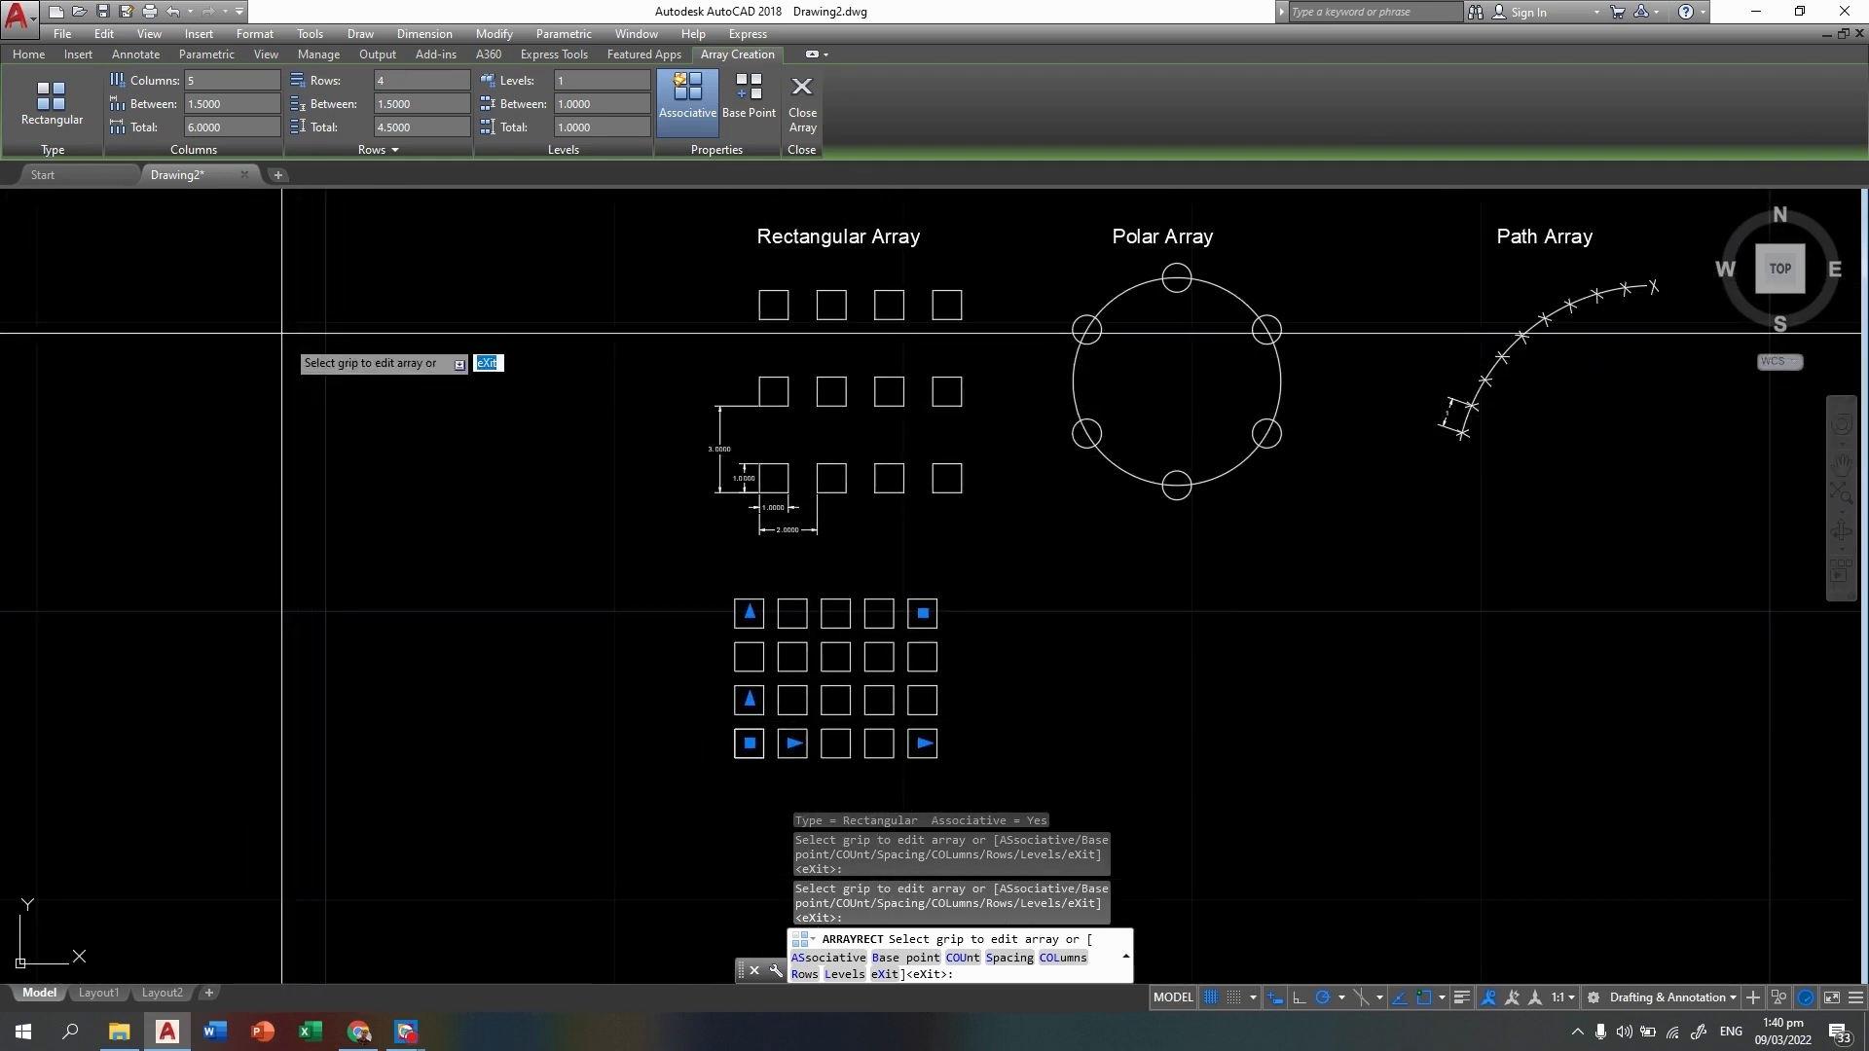
pyautogui.write('4')
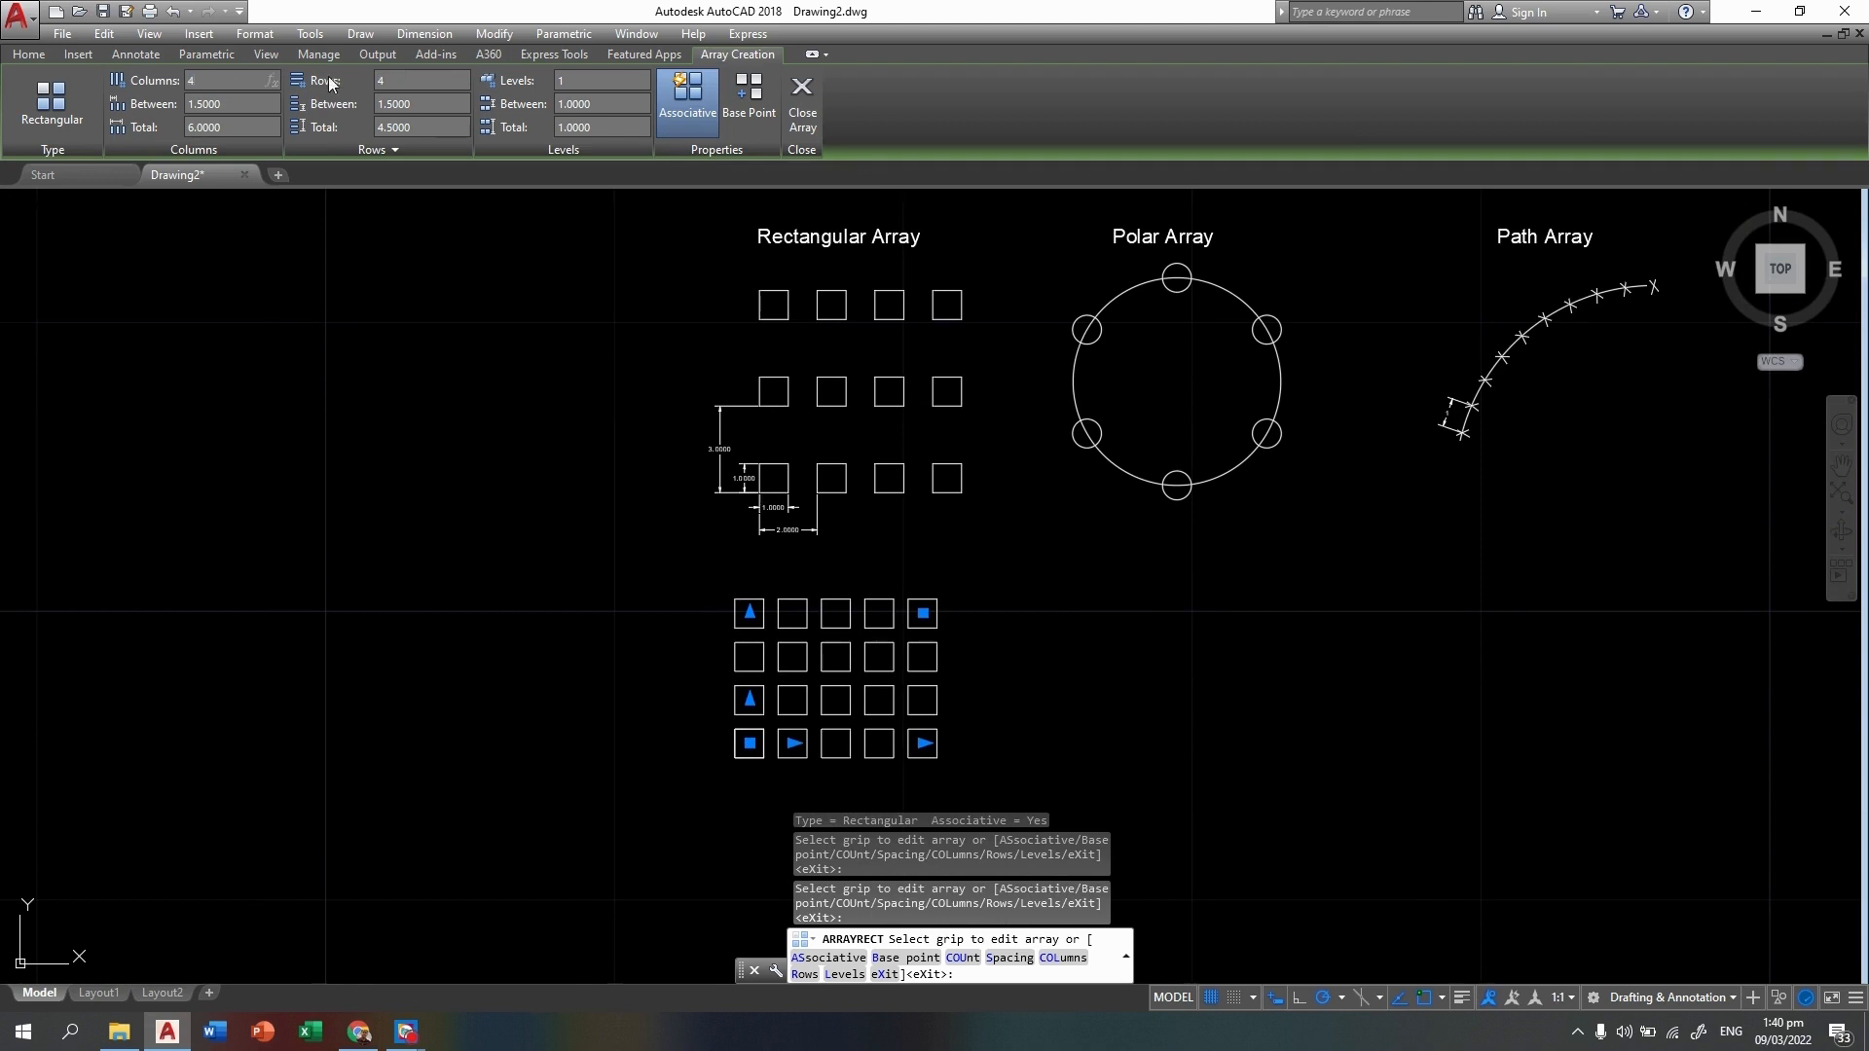
pyautogui.press('Return')
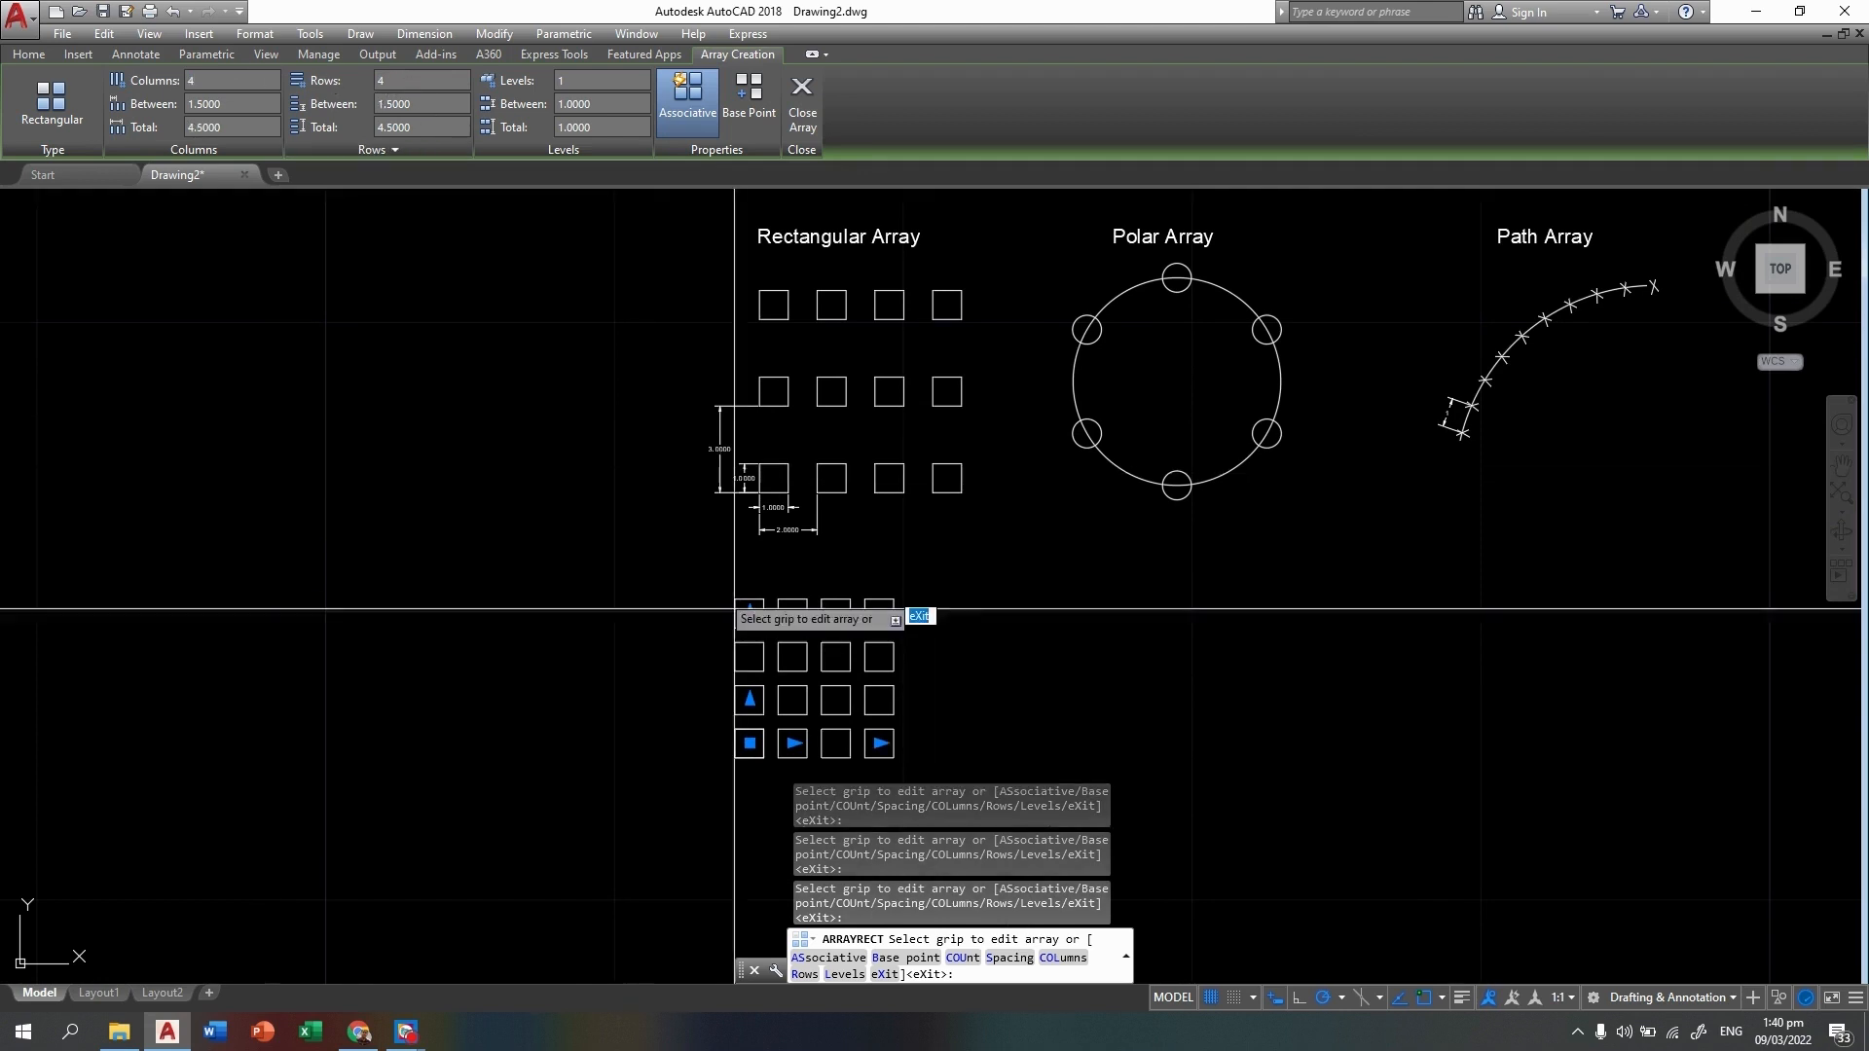
pyautogui.scroll(2, 742, 764)
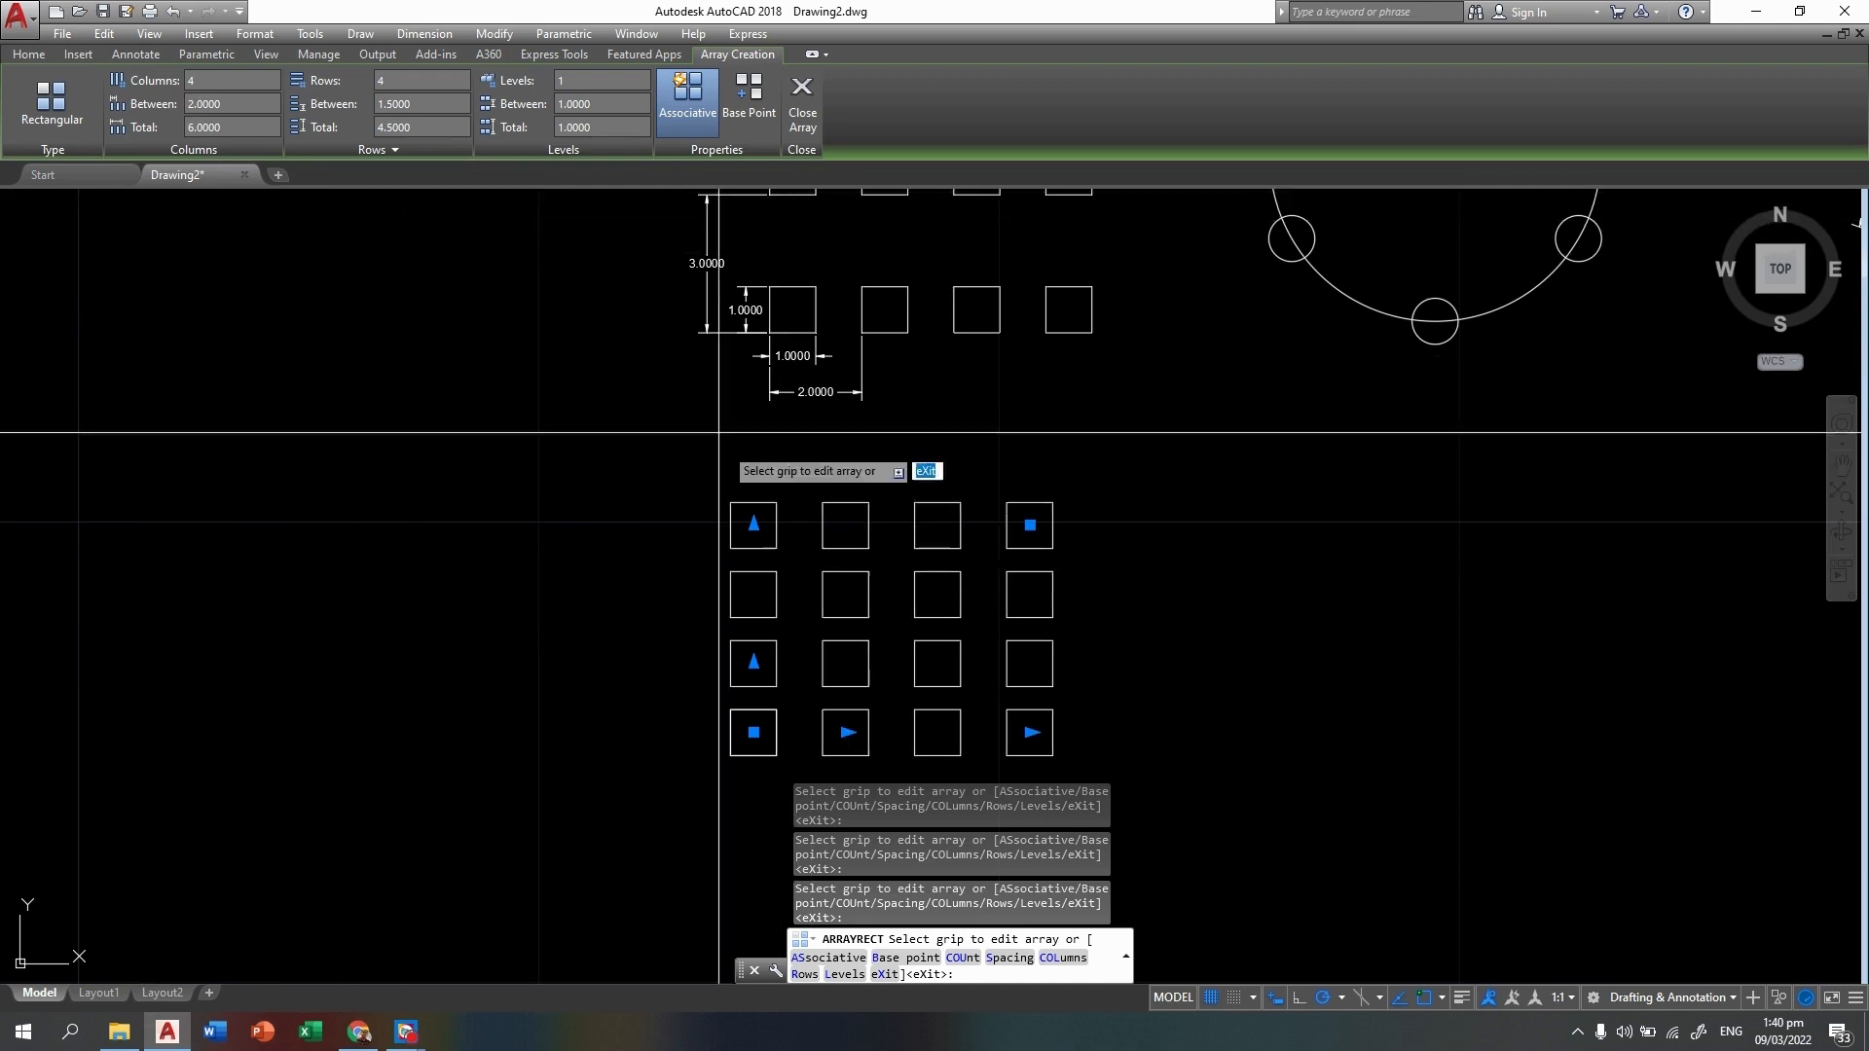
# Set the spacing between the array's rows to 3
pyautogui.moveTo(663, 298); pyautogui.dragTo(683, 444, button='middle')
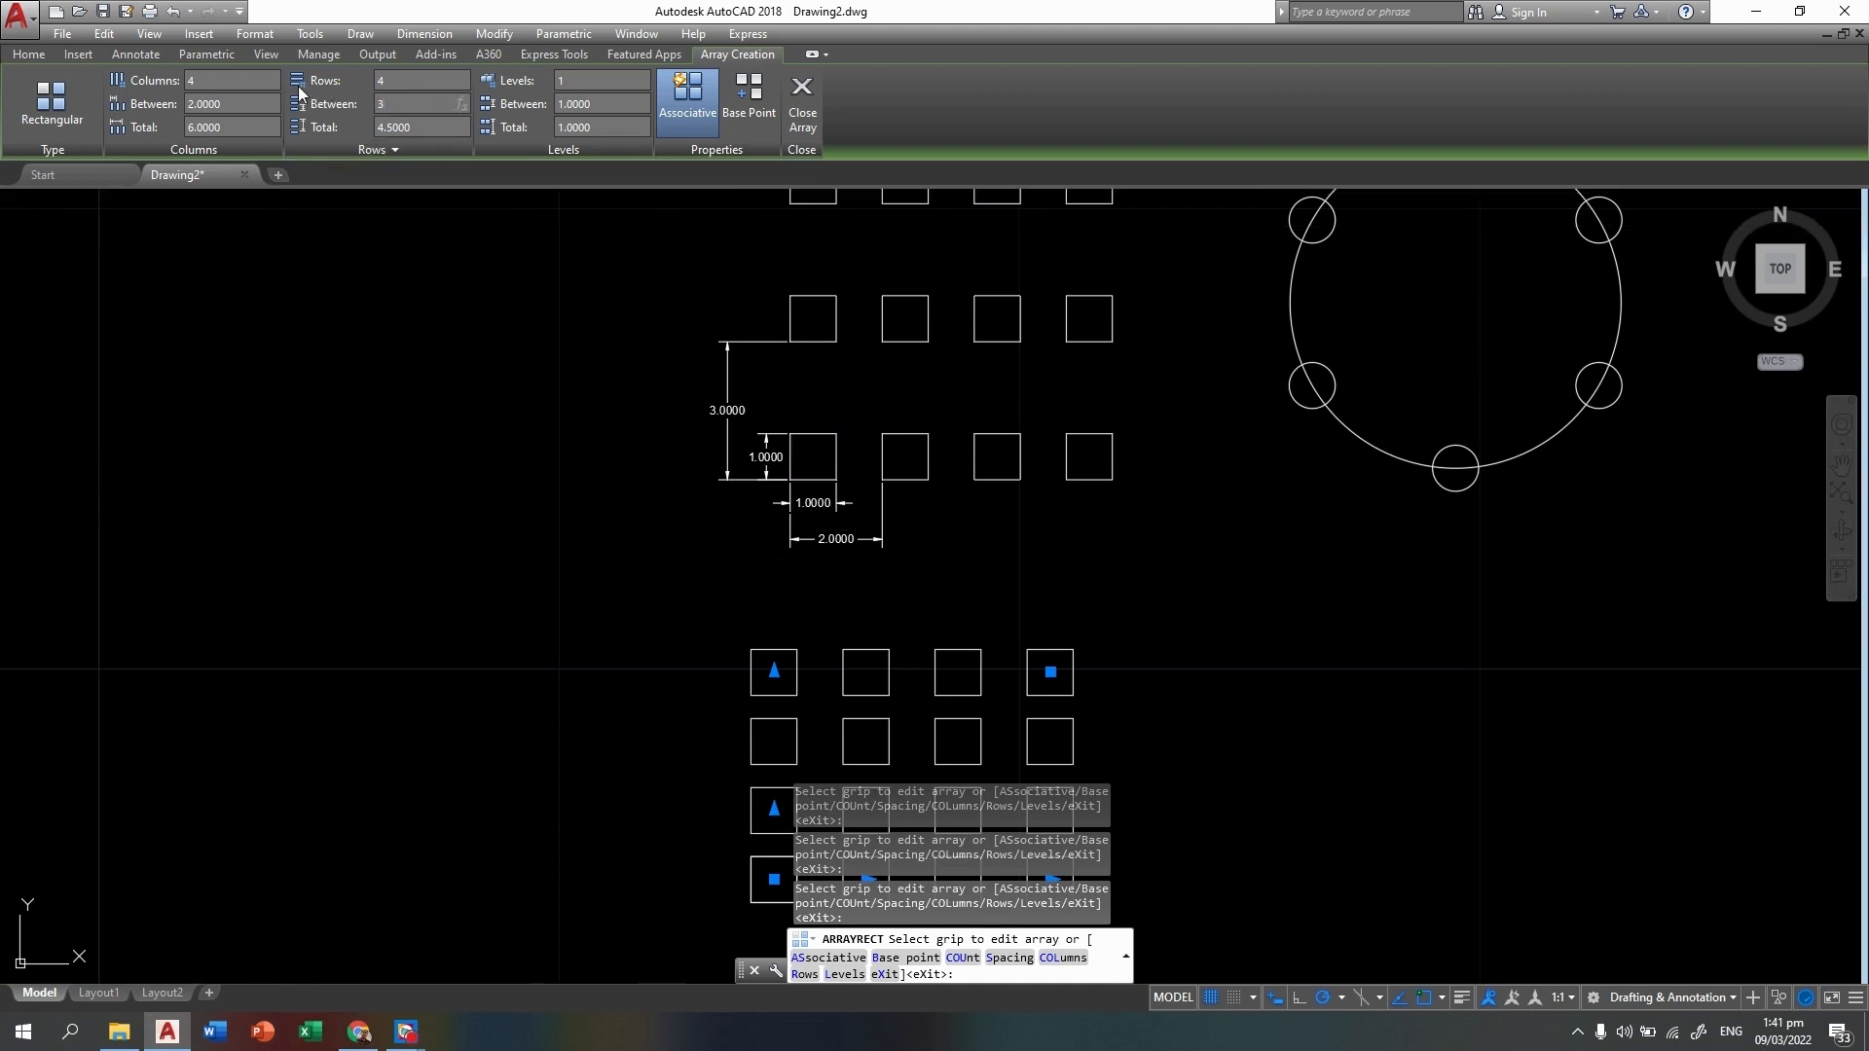
pyautogui.scroll(-2, 652, 399)
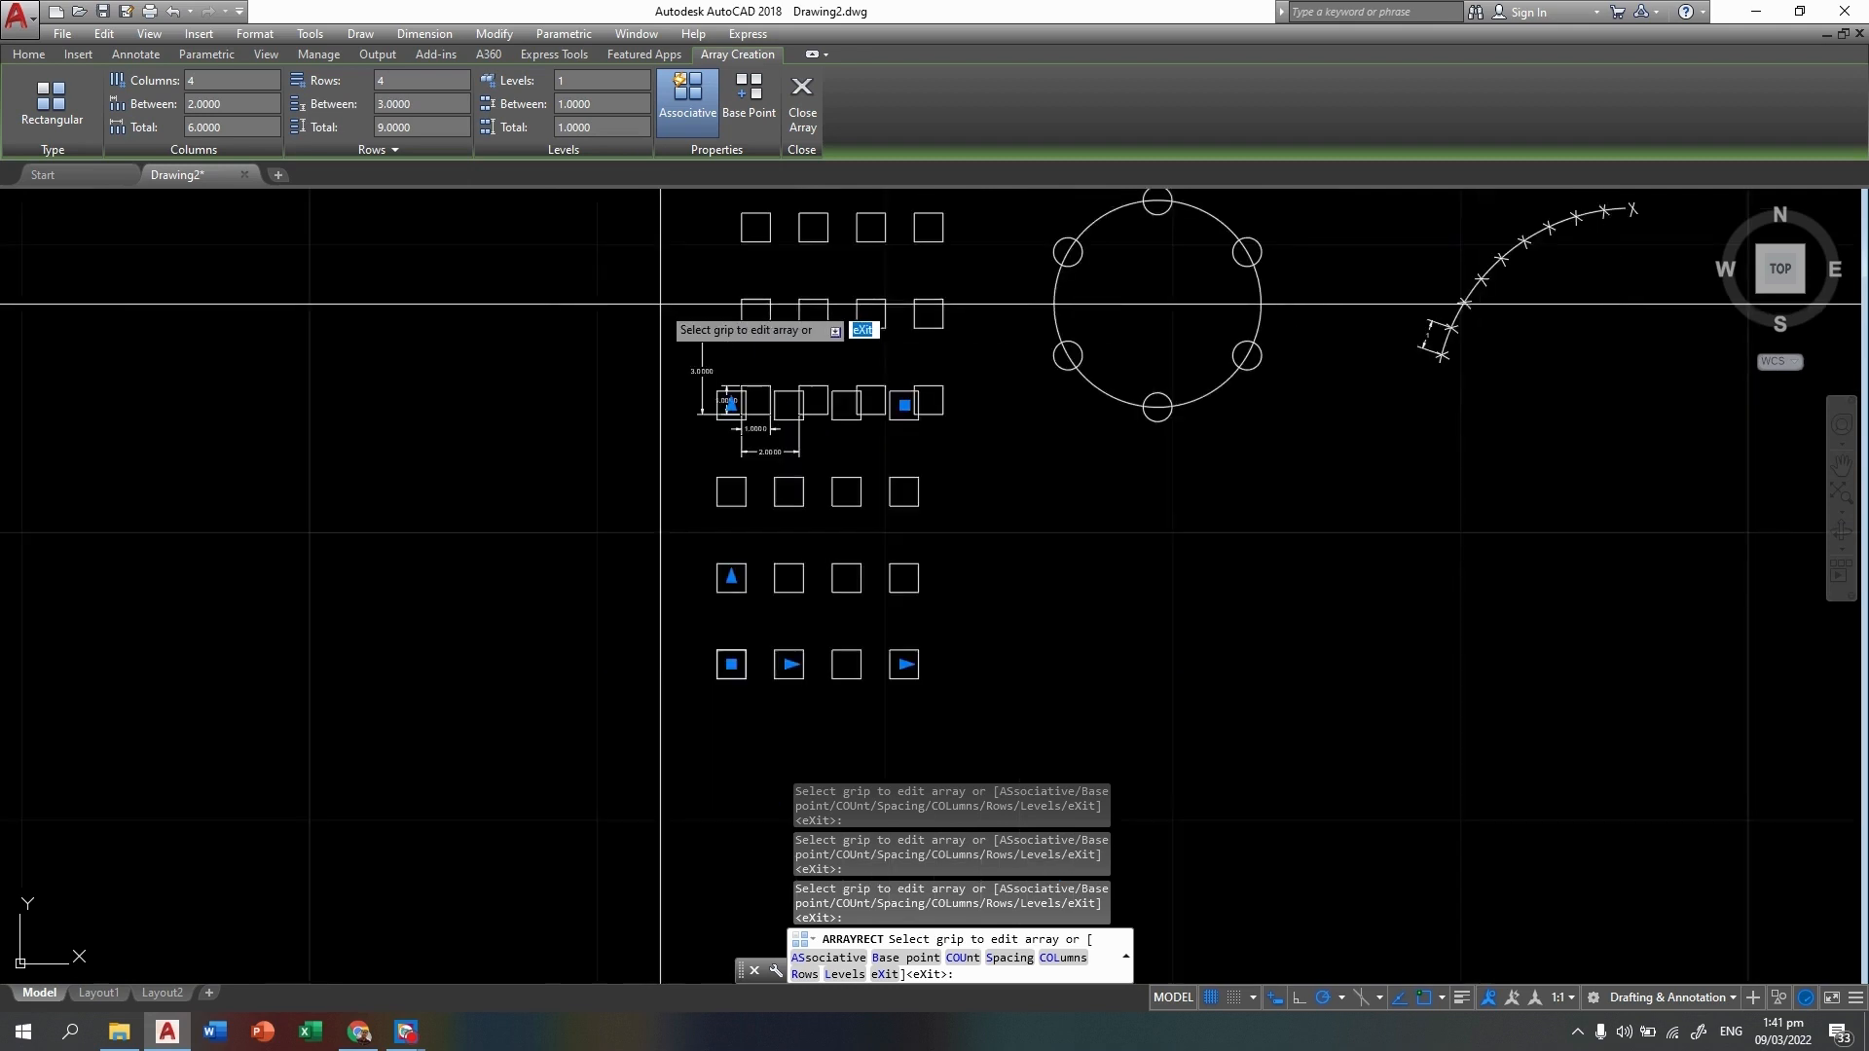
pyautogui.moveTo(753, 509); pyautogui.dragTo(738, 489, button='middle')
pyautogui.moveTo(671, 430); pyautogui.dragTo(752, 552, button='middle')
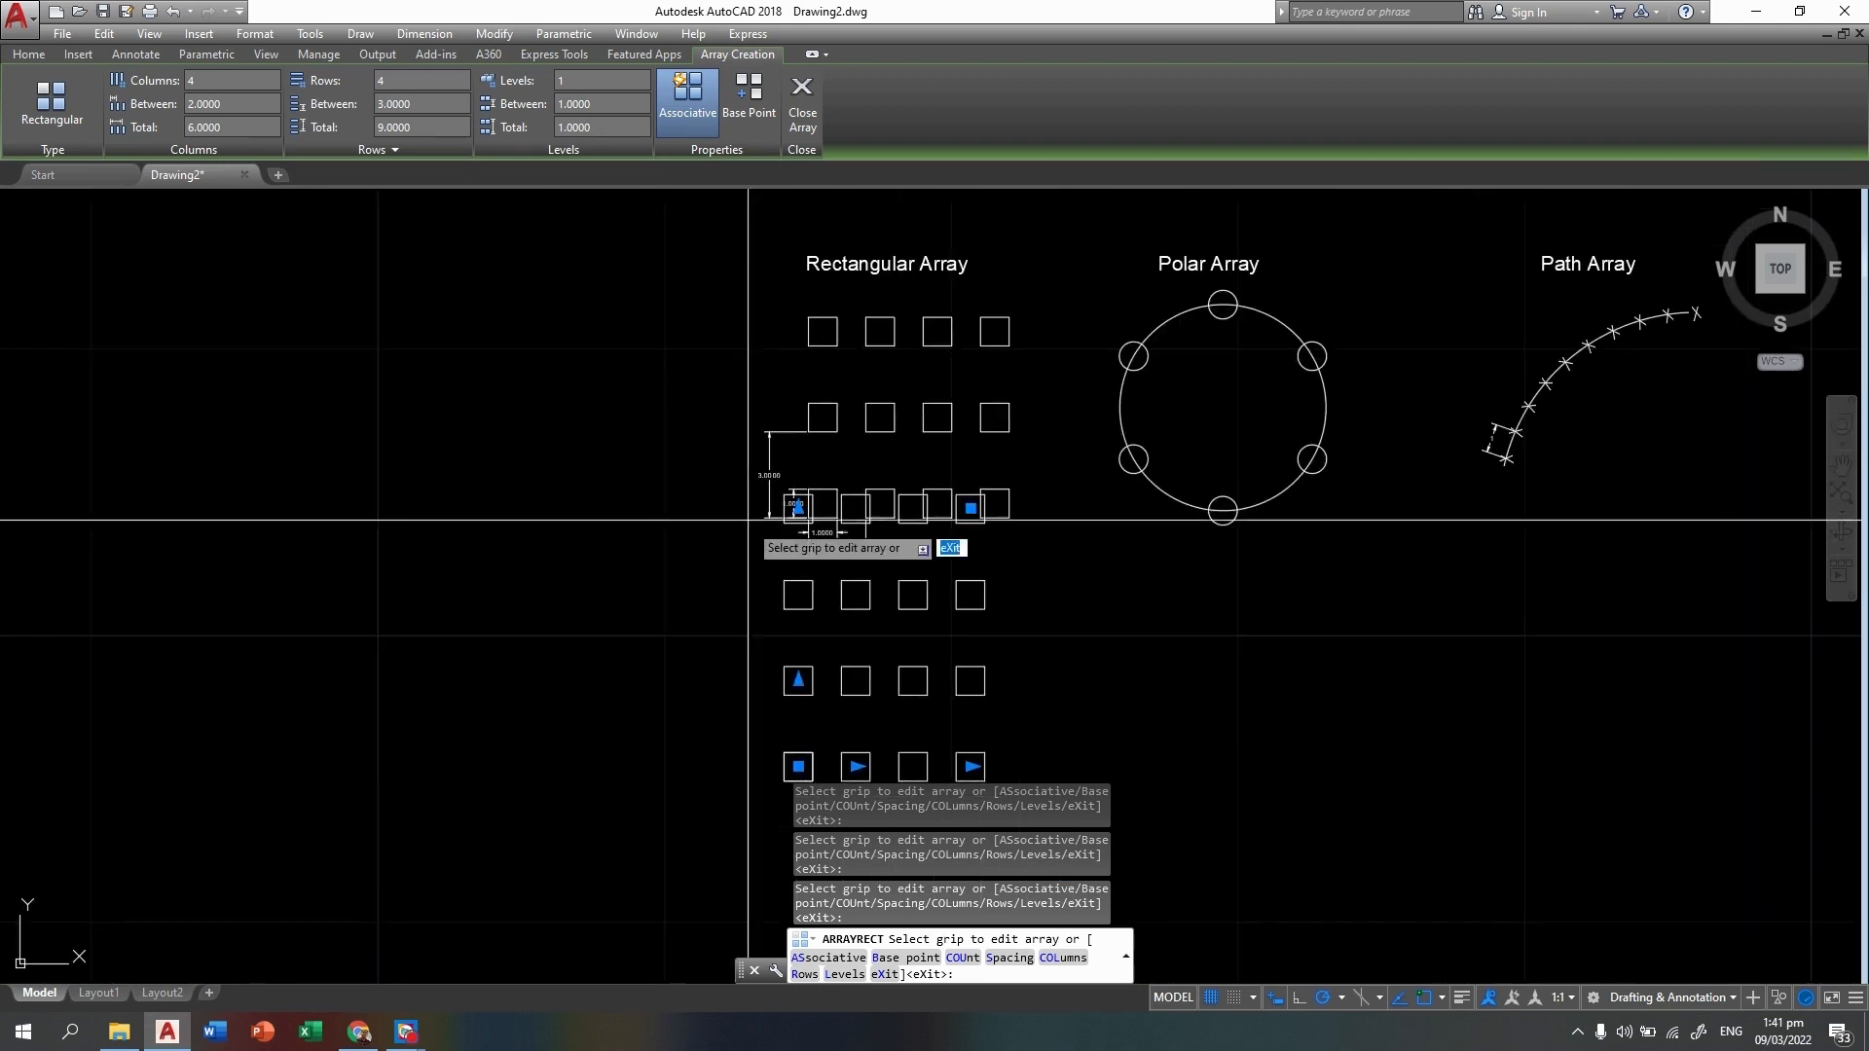
pyautogui.moveTo(721, 492); pyautogui.dragTo(704, 457, button='middle')
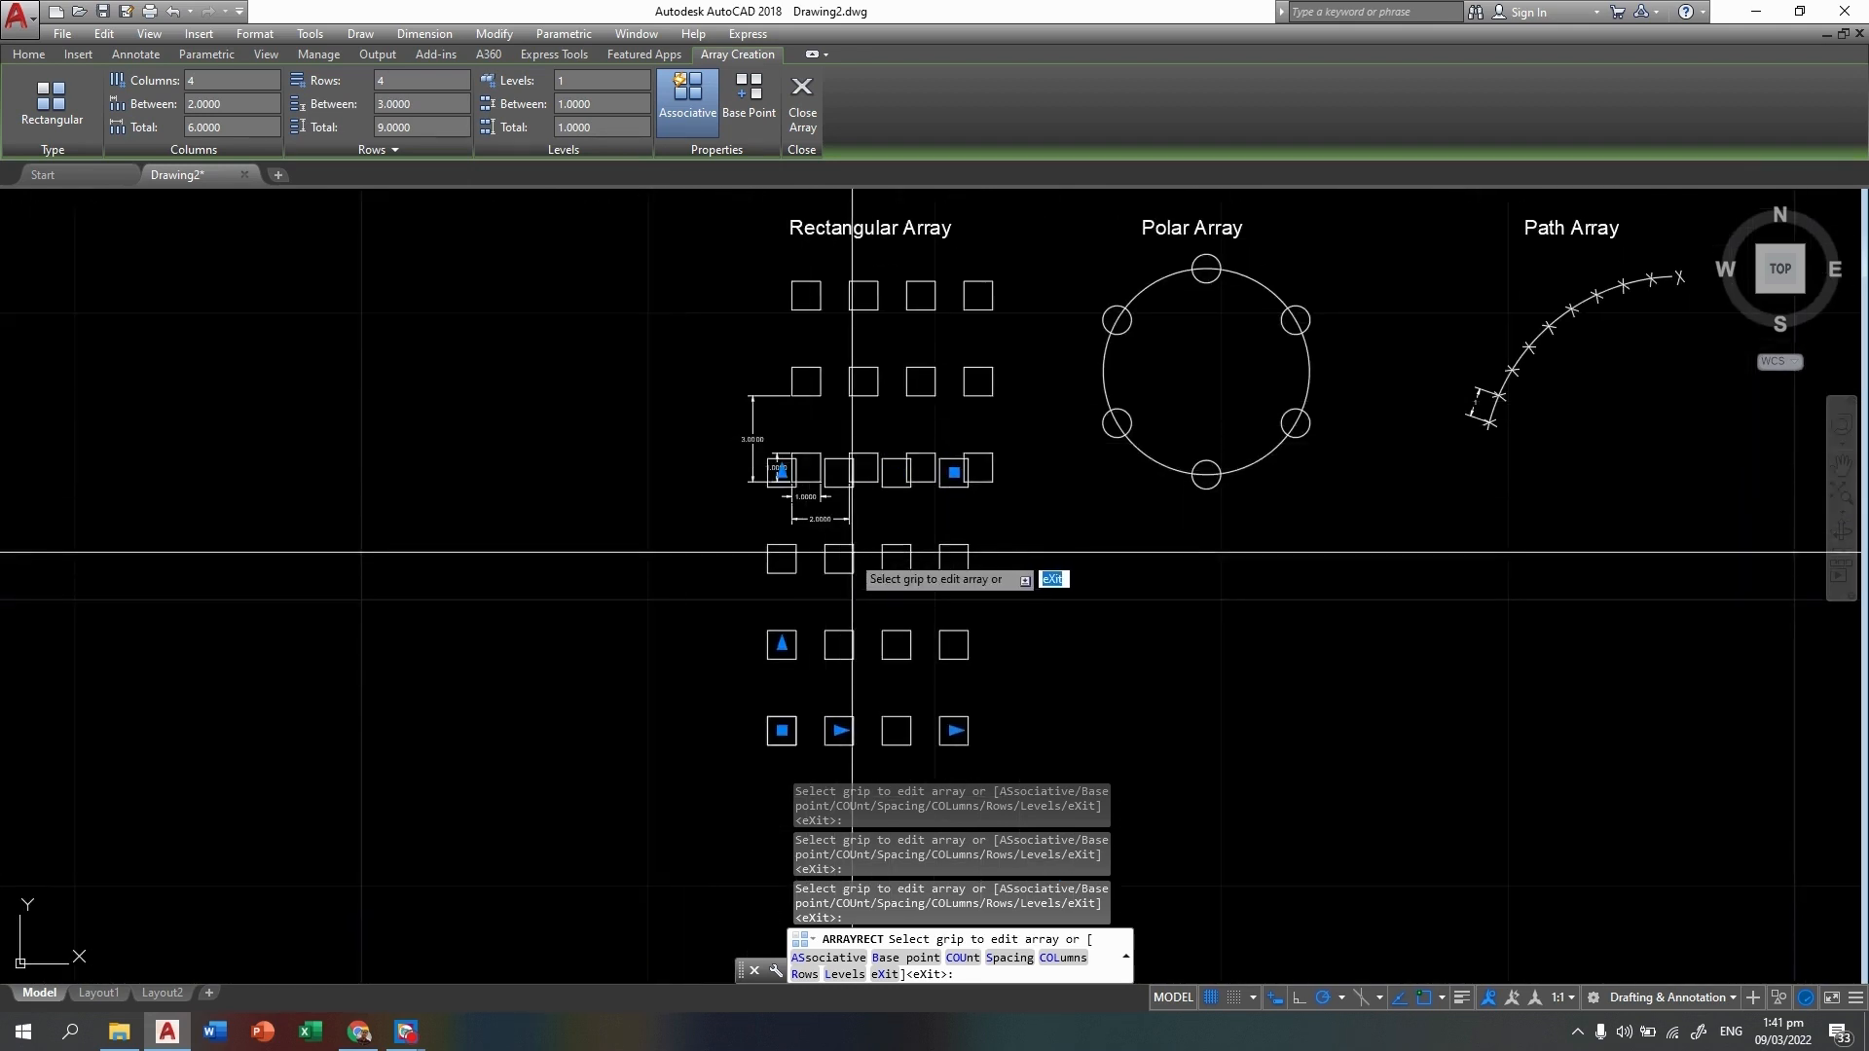
# Set the array's row count to 3 and finish the array
pyautogui.scroll(2, 893, 517)
pyautogui.scroll(-2, 968, 404)
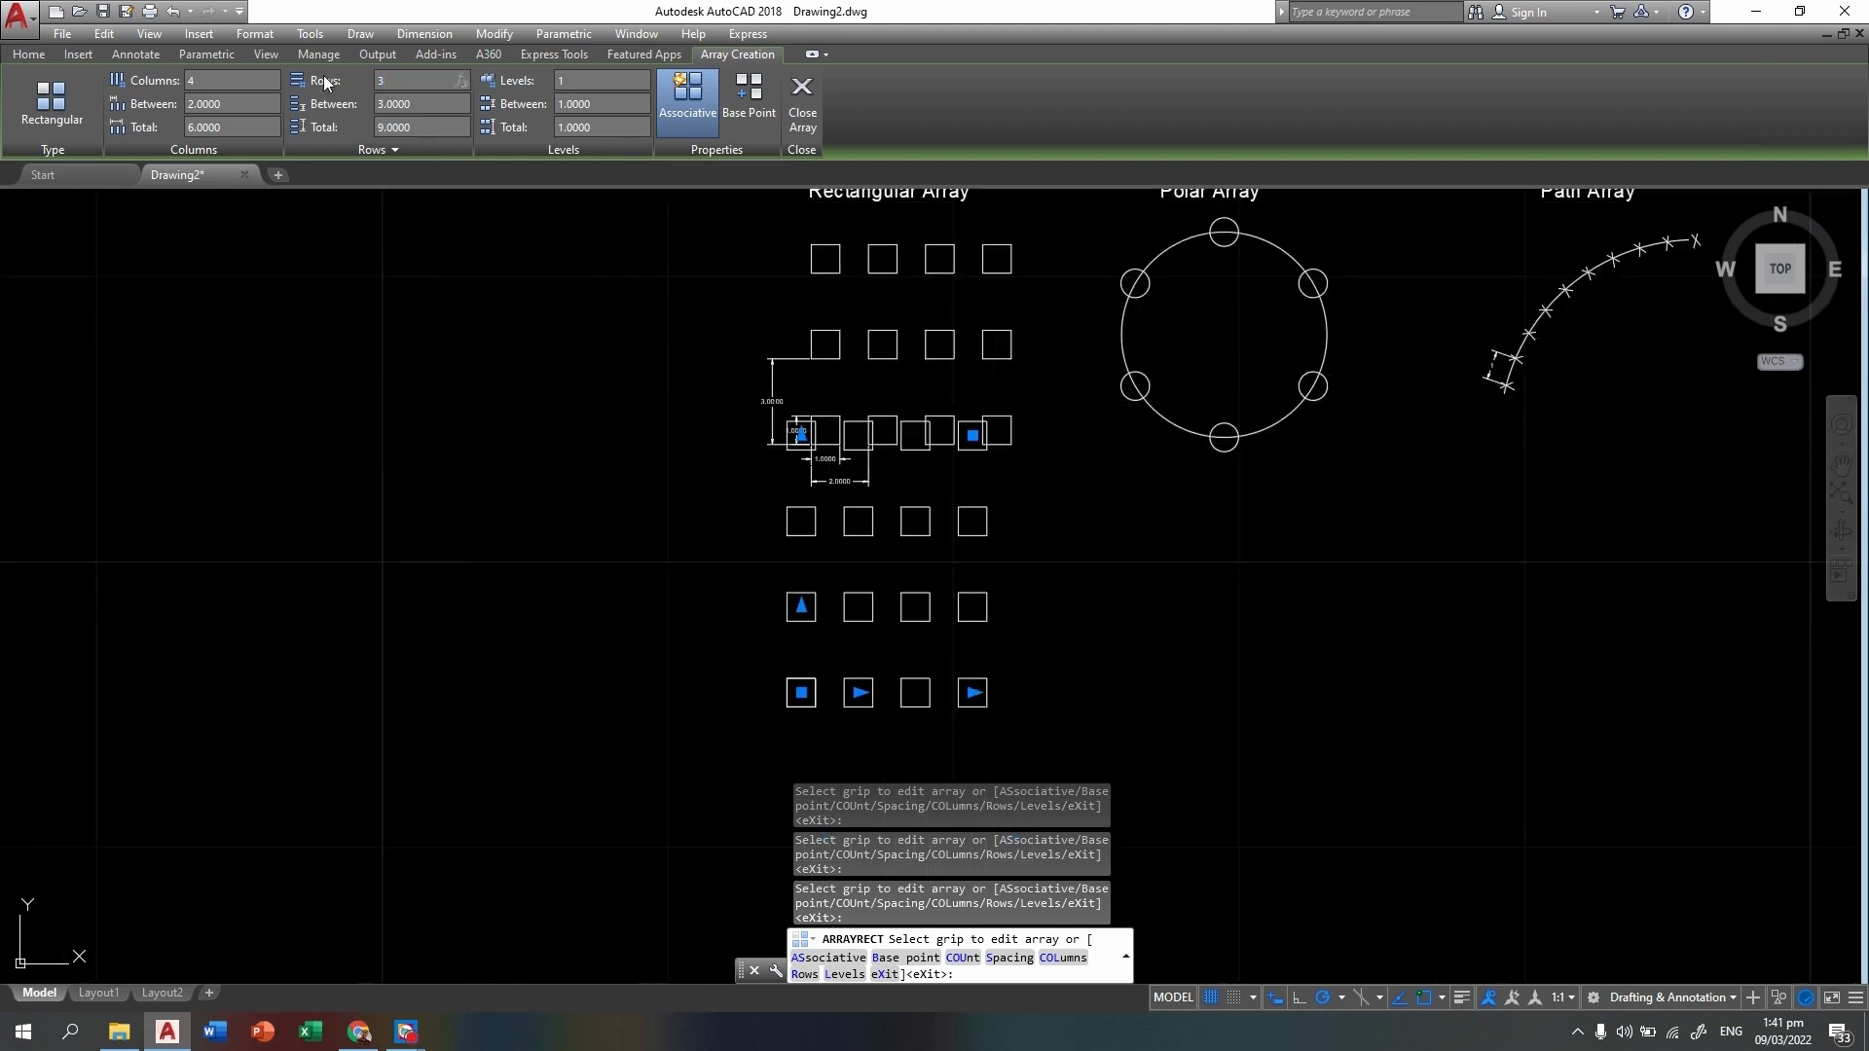
pyautogui.press('Return')
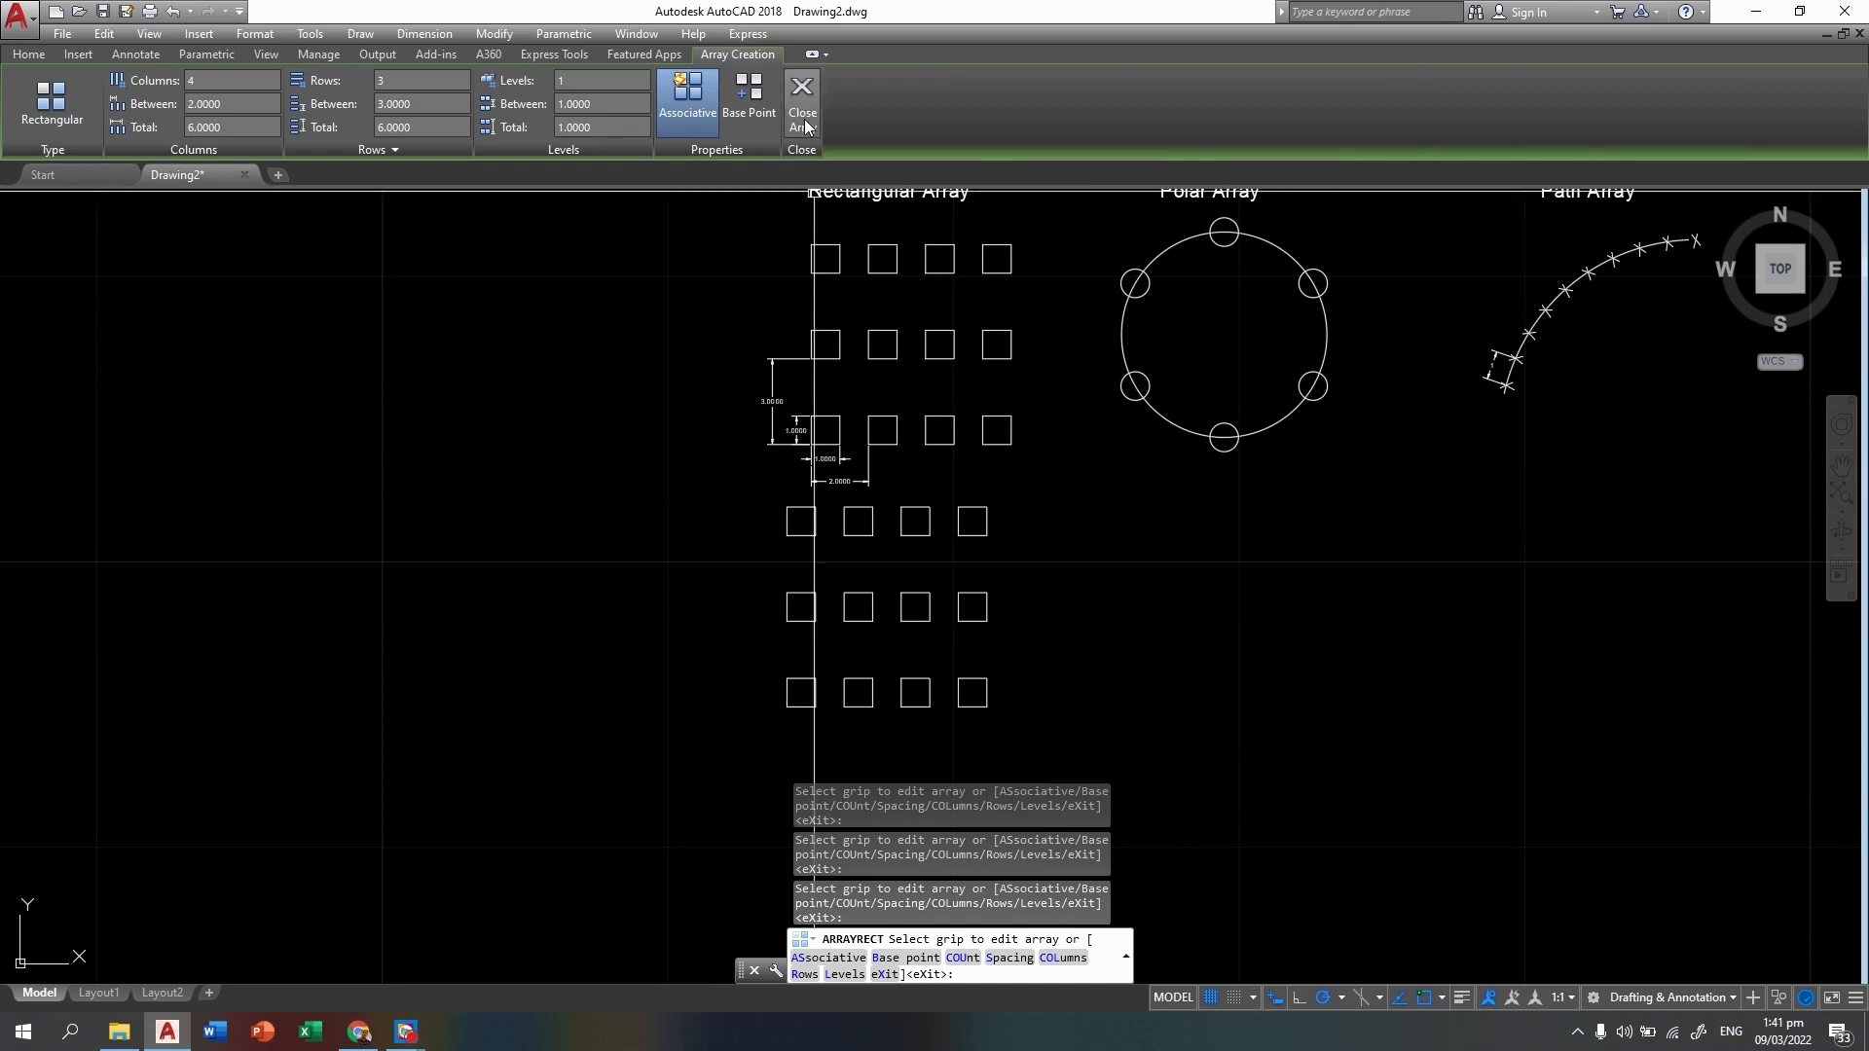
pyautogui.click(804, 122)
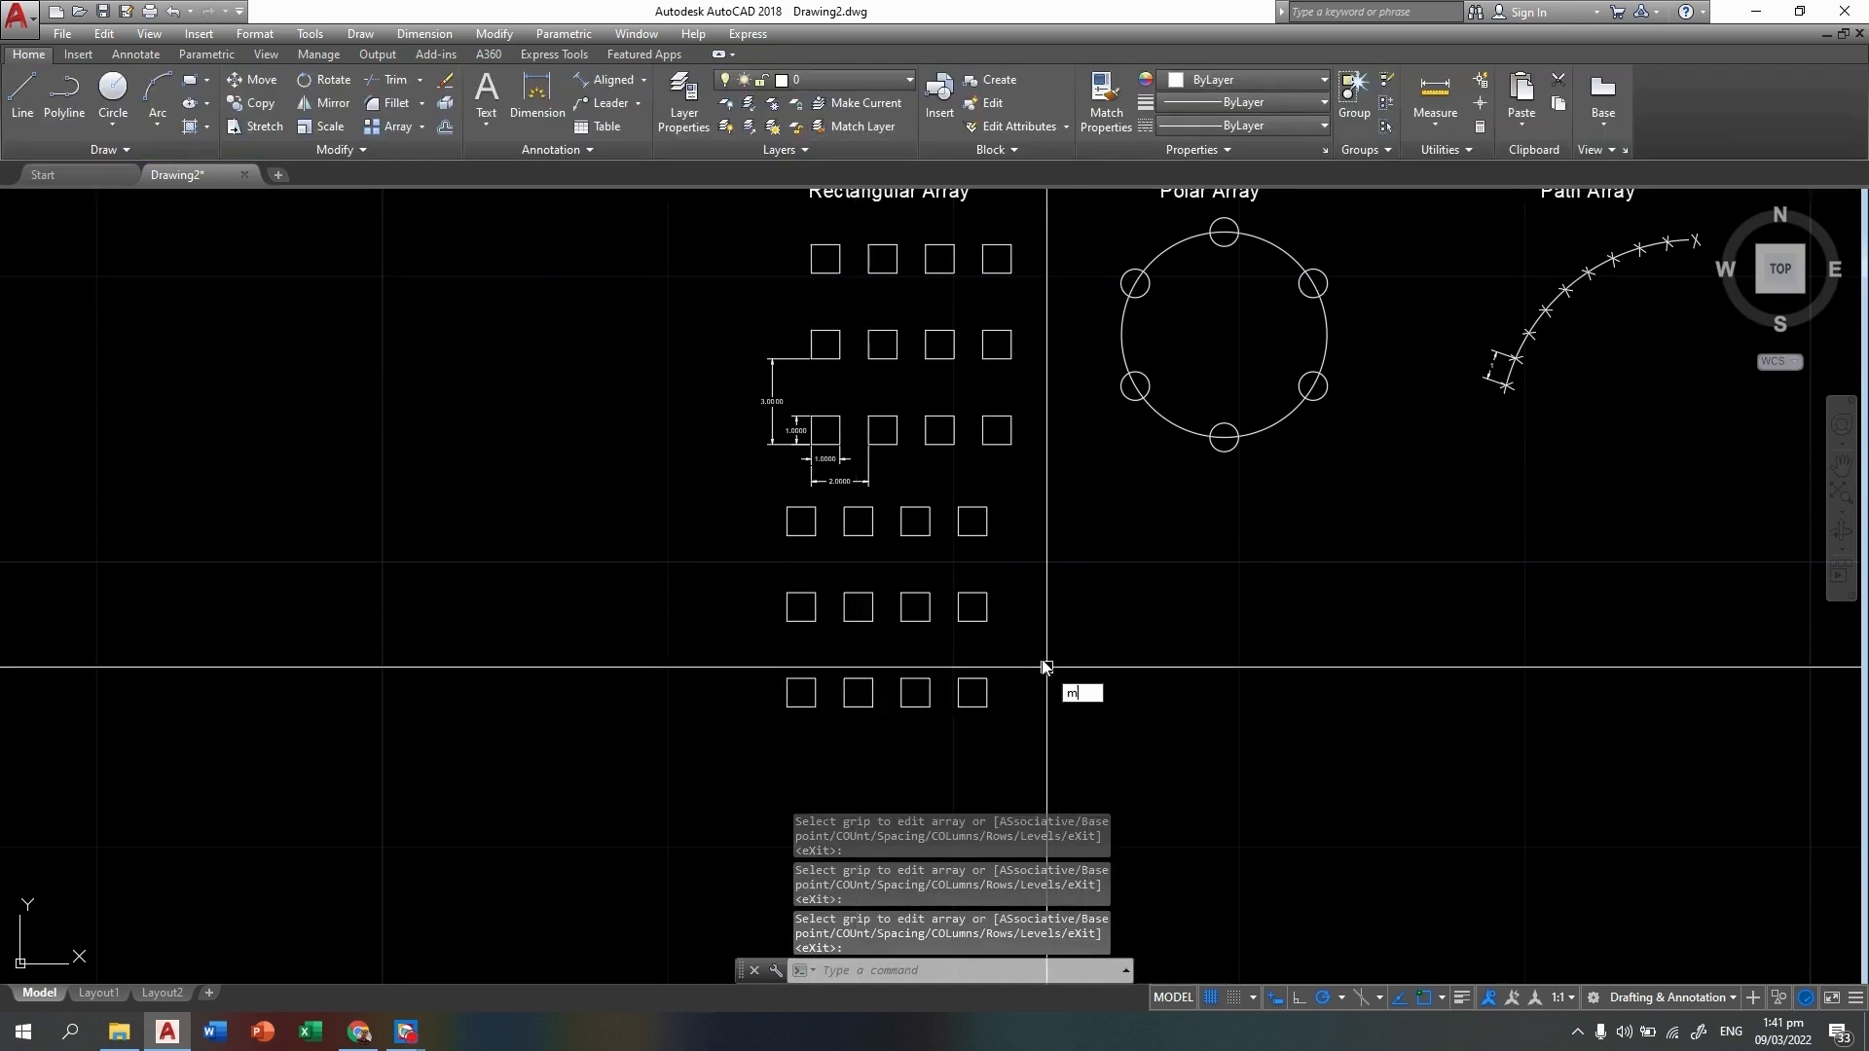
# Move the new rectangular array so its columns line up directly below the example rectangular array
pyautogui.press('Return')
pyautogui.click(1043, 575)
pyautogui.click(978, 611)
pyautogui.press('Return')
pyautogui.click(915, 607)
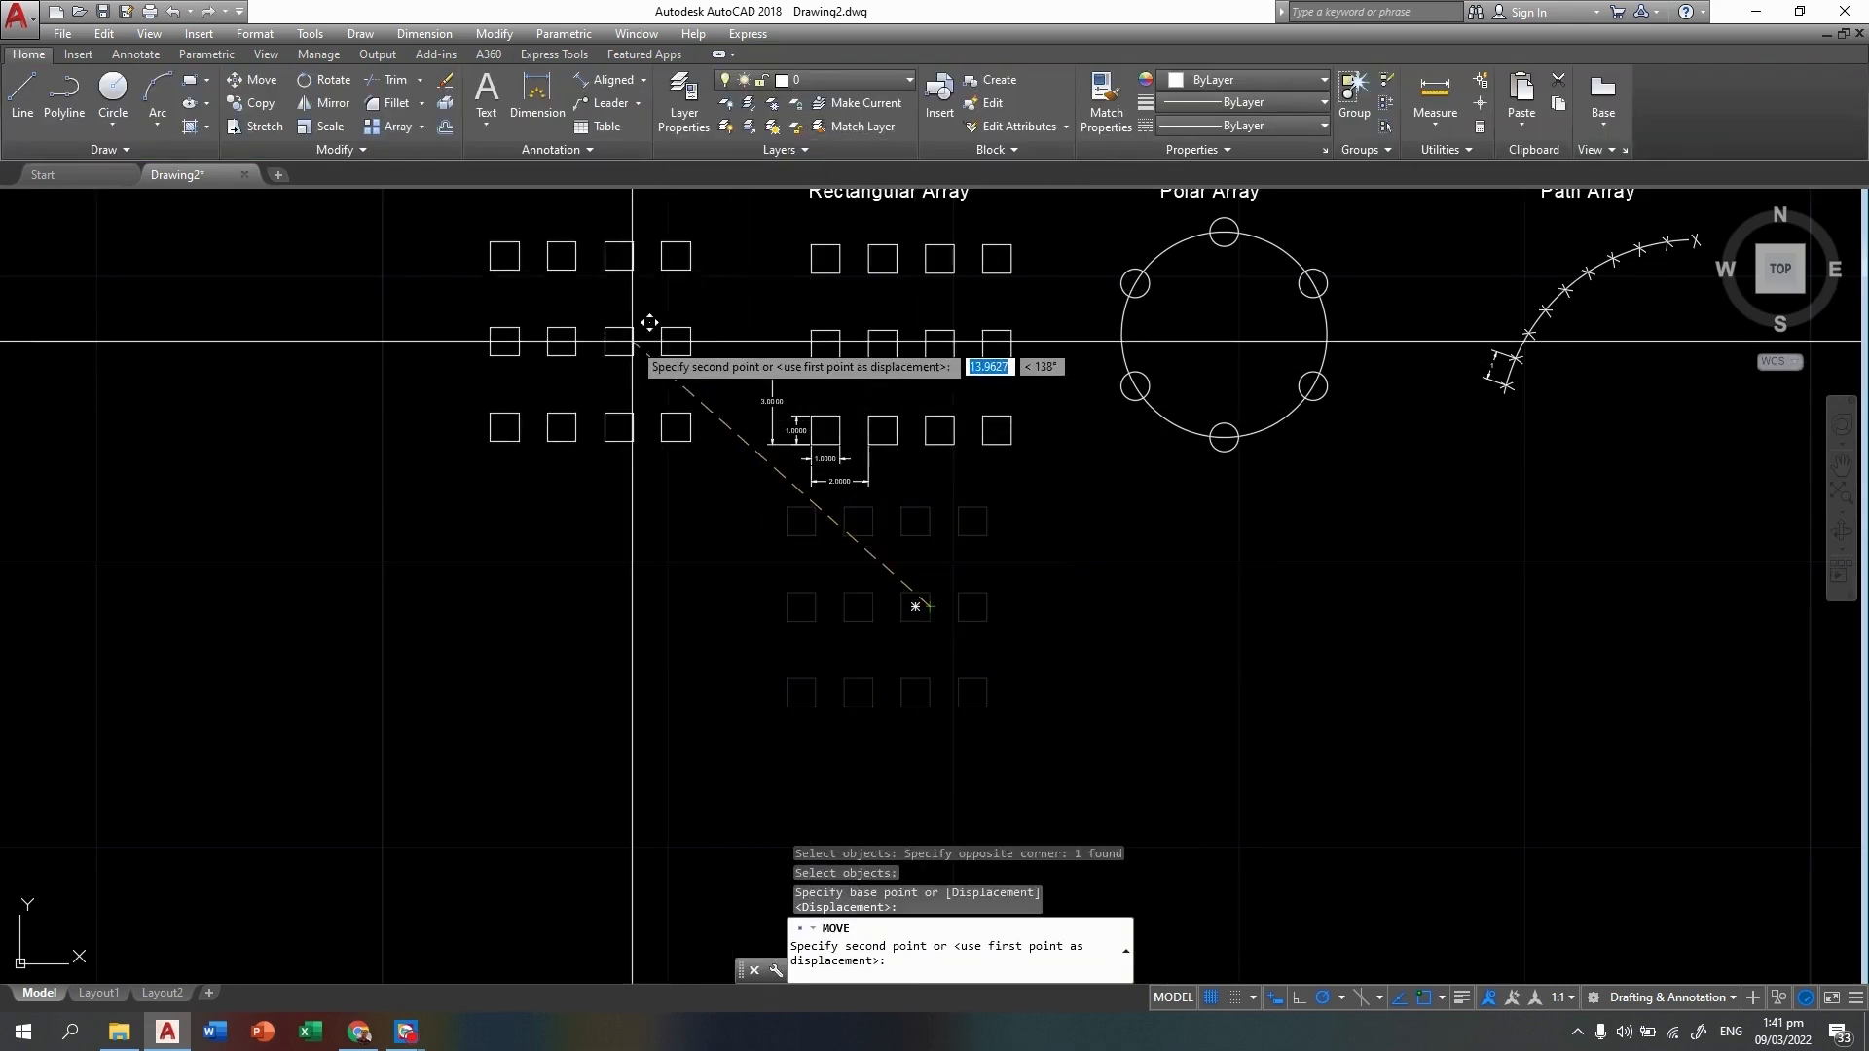
pyautogui.moveTo(661, 367); pyautogui.dragTo(749, 483, button='middle')
pyautogui.moveTo(1012, 686); pyautogui.dragTo(943, 625, button='middle')
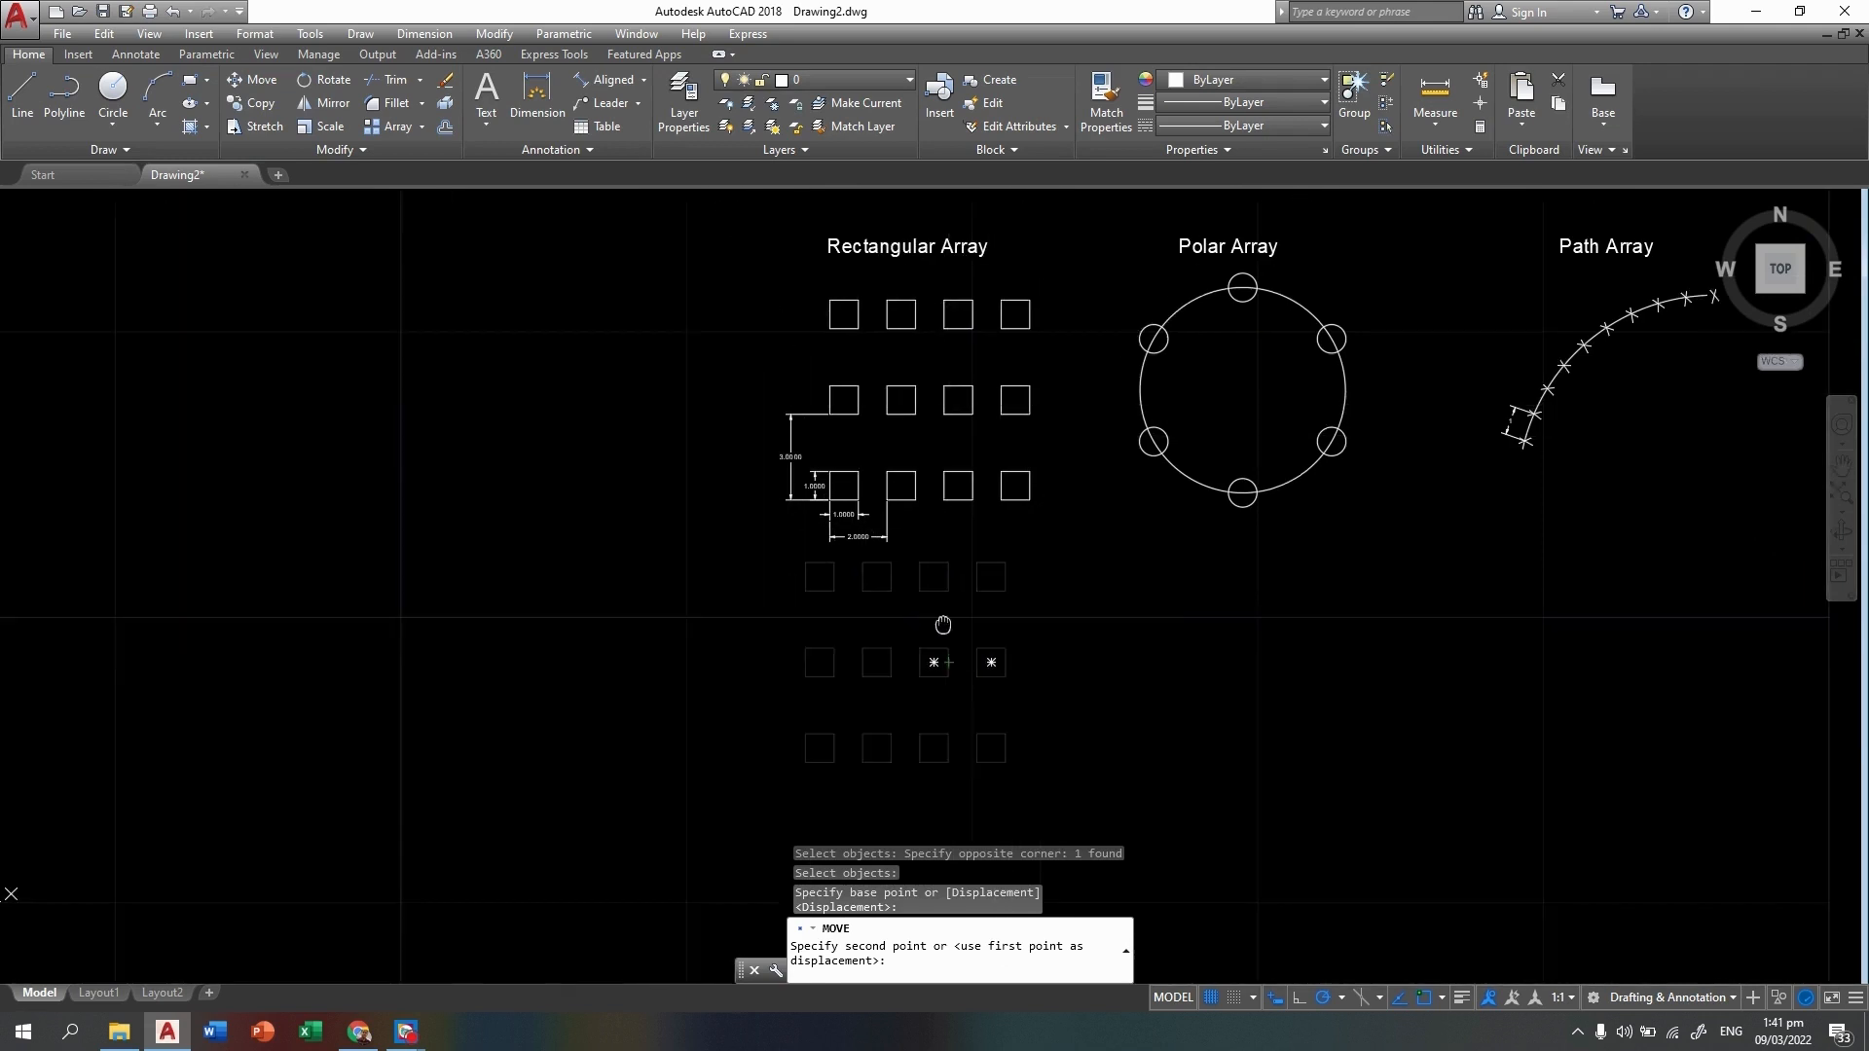
pyautogui.click(967, 670)
pyautogui.scroll(4, 1056, 643)
pyautogui.moveTo(1056, 644); pyautogui.dragTo(835, 603, button='middle')
pyautogui.press('Escape')
pyautogui.press('Escape')
pyautogui.press('Escape')
pyautogui.moveTo(979, 587); pyautogui.dragTo(760, 734, button='middle')
pyautogui.scroll(-3, 825, 605)
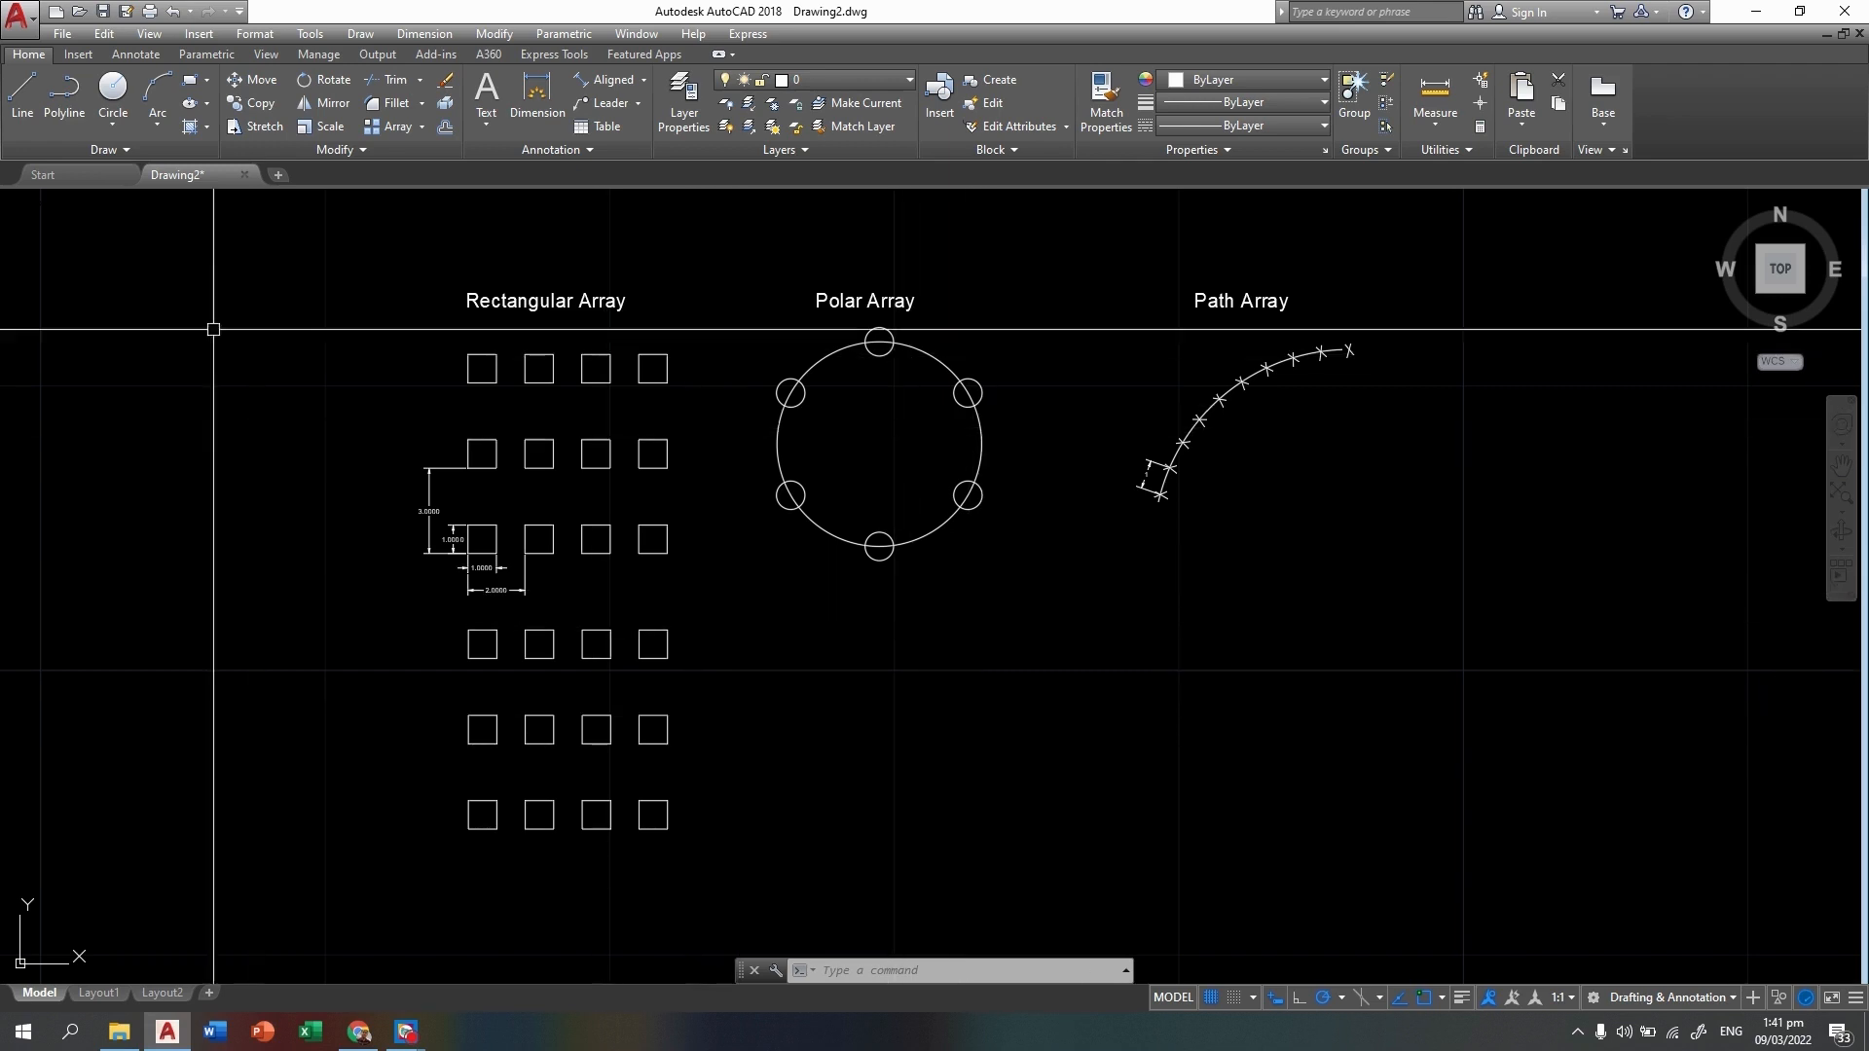
# Draw a circle with a radius of about 3.52 in the empty space below the polar array example
pyautogui.click(113, 98)
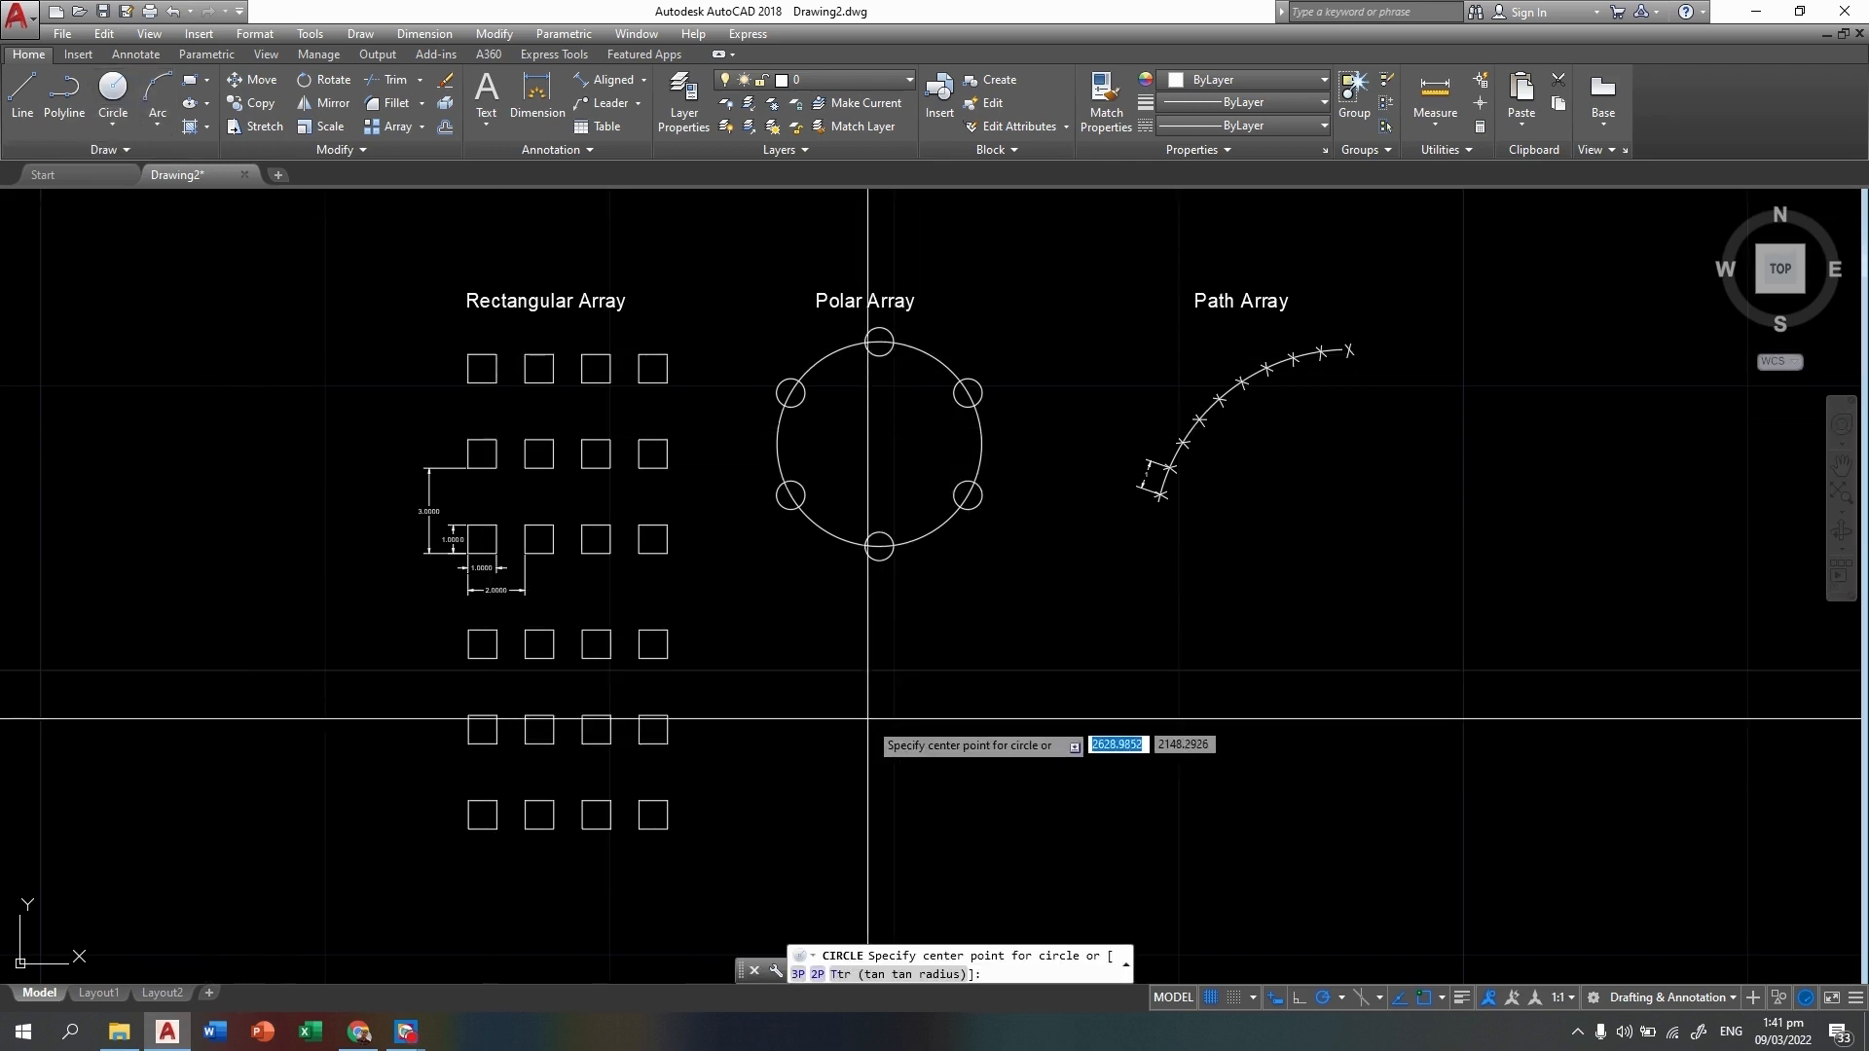
pyautogui.click(873, 722)
pyautogui.click(973, 723)
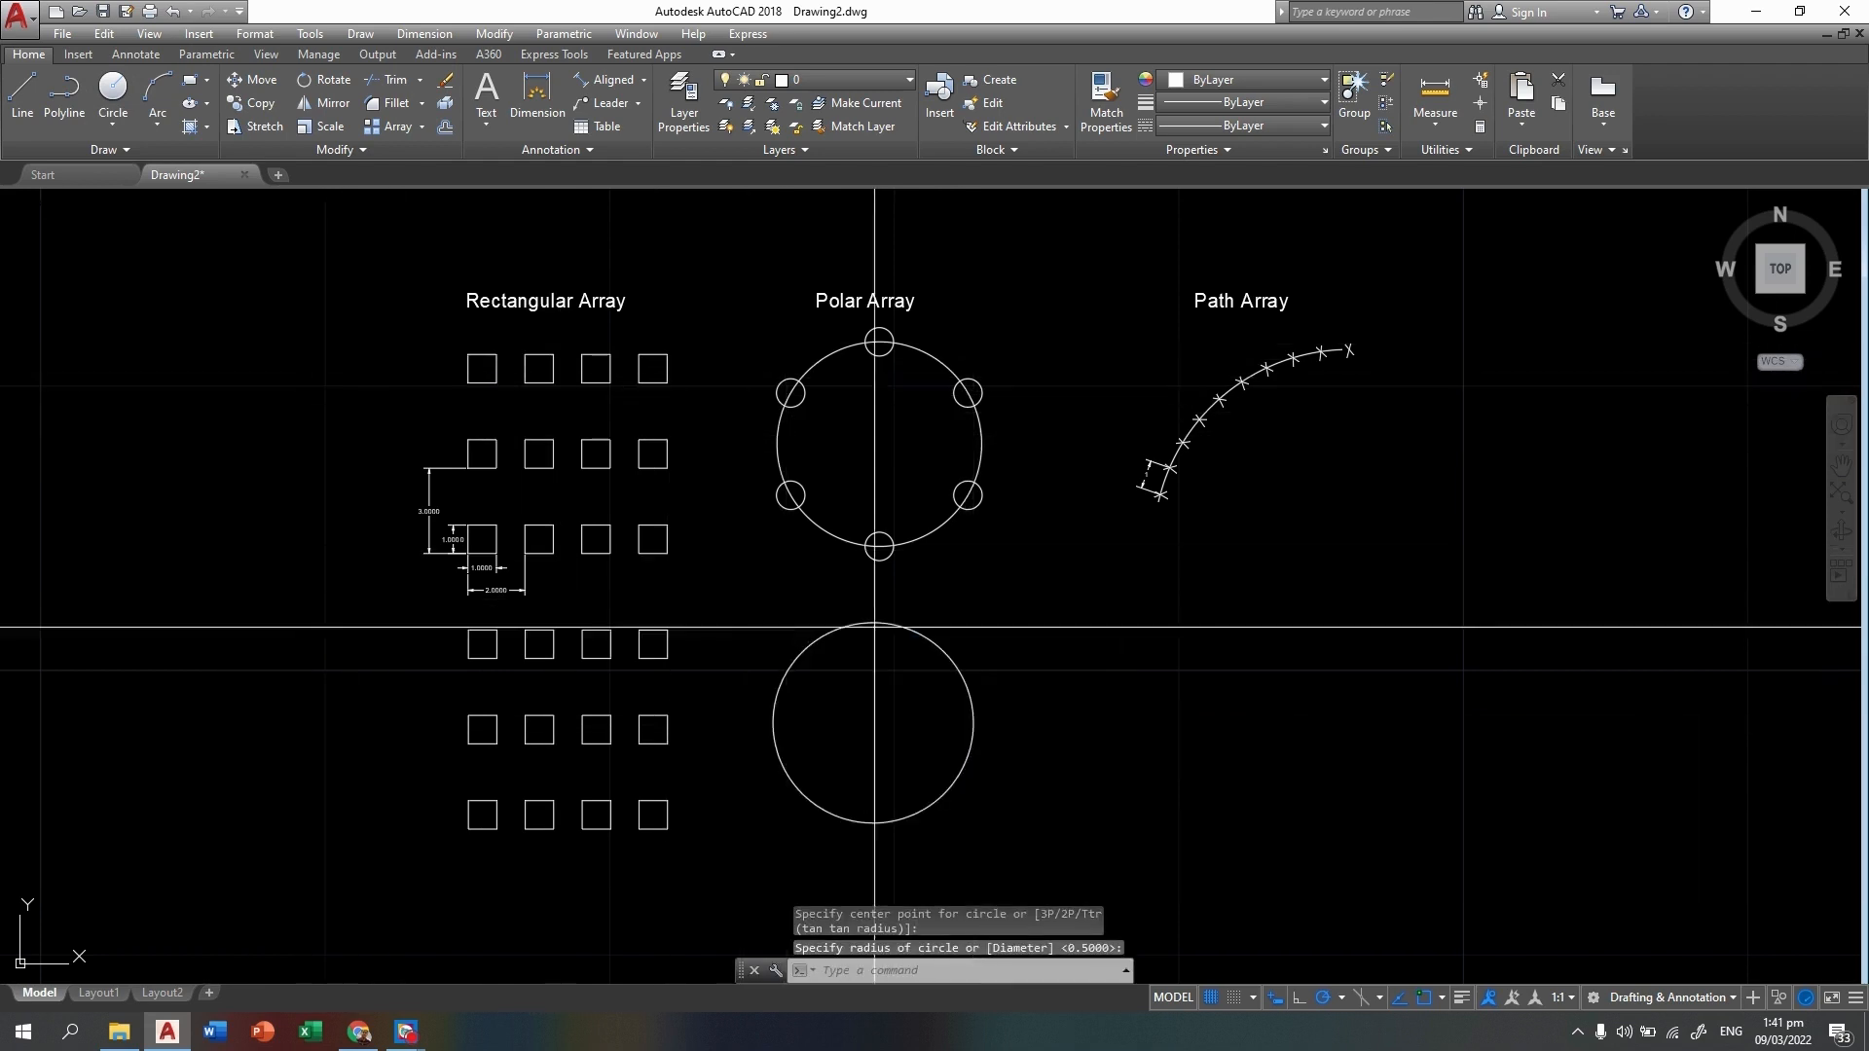
# Draw a circle of radius 0.5 centred on the top quadrant of the new large circle
pyautogui.press('Return')
pyautogui.click(874, 621)
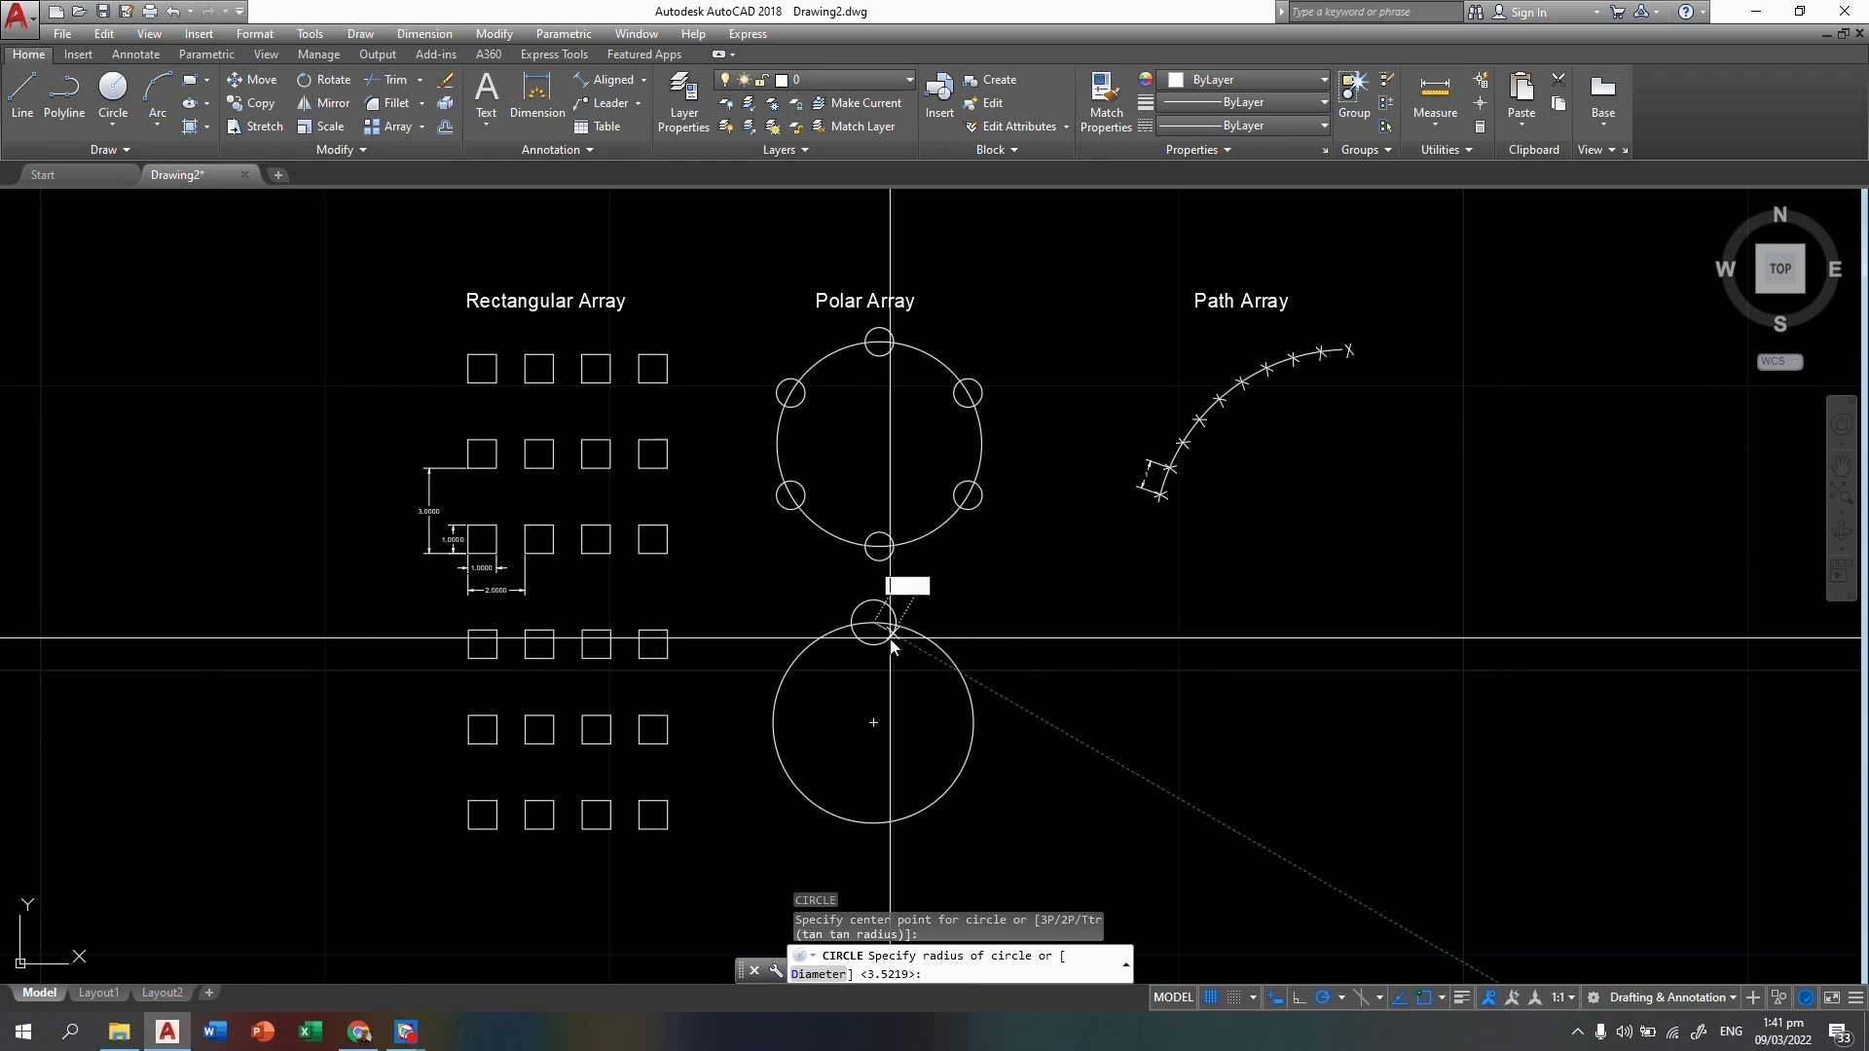
pyautogui.write('.5')
pyautogui.press('Return')
# Create a polar array of the new small circle around the centre of the lower large circle
pyautogui.scroll(3, 890, 637)
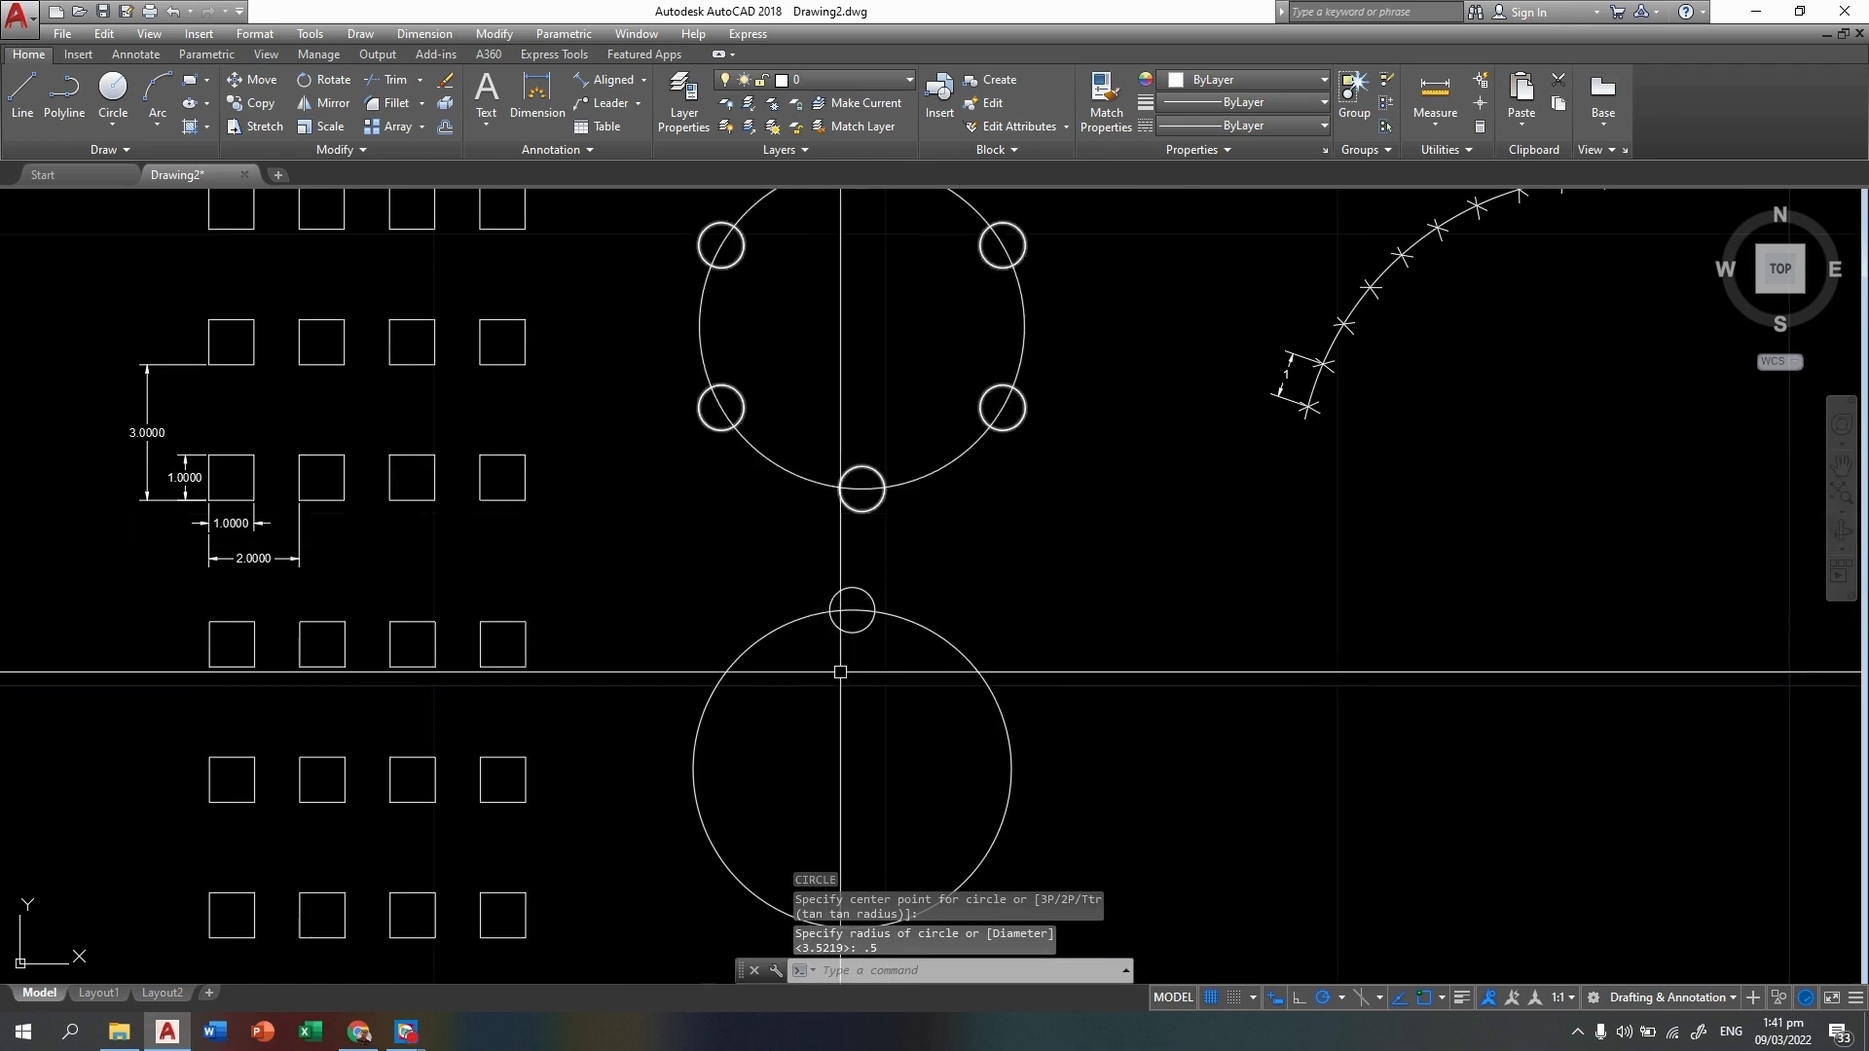
pyautogui.moveTo(853, 594); pyautogui.dragTo(816, 531, button='middle')
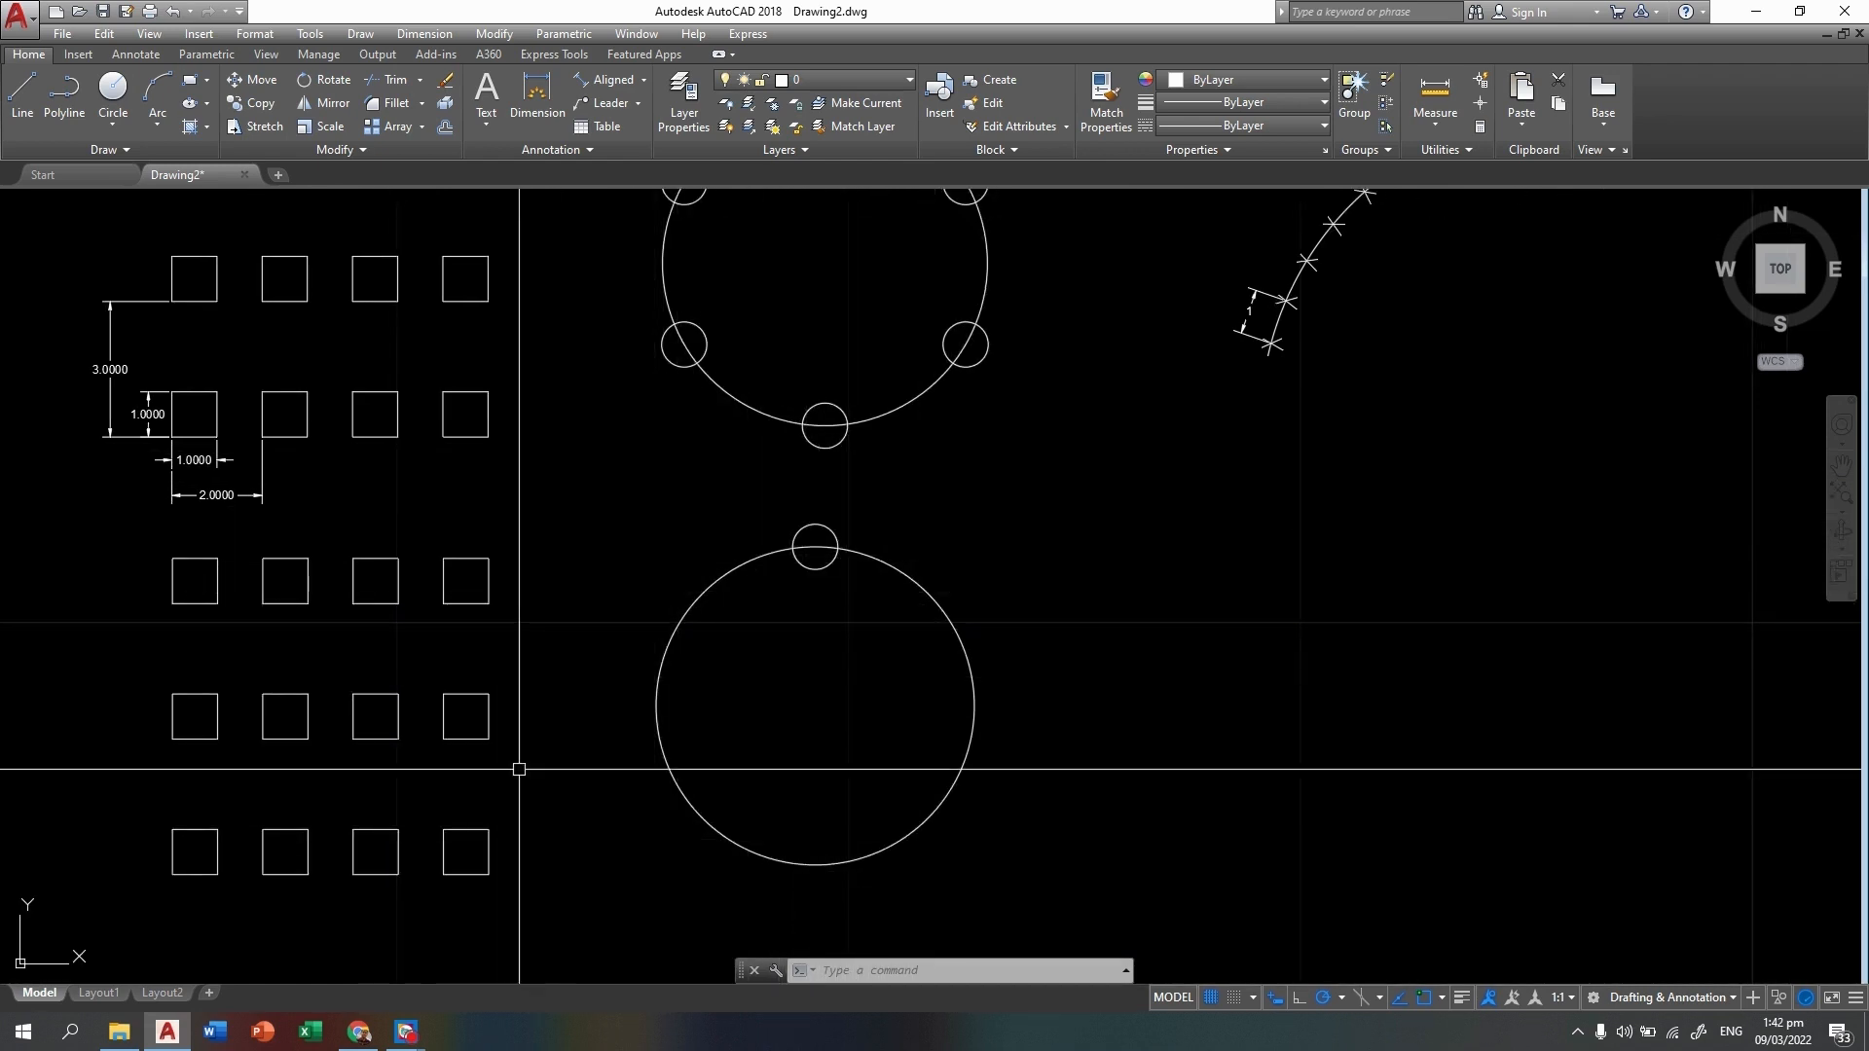
pyautogui.scroll(-1, 659, 626)
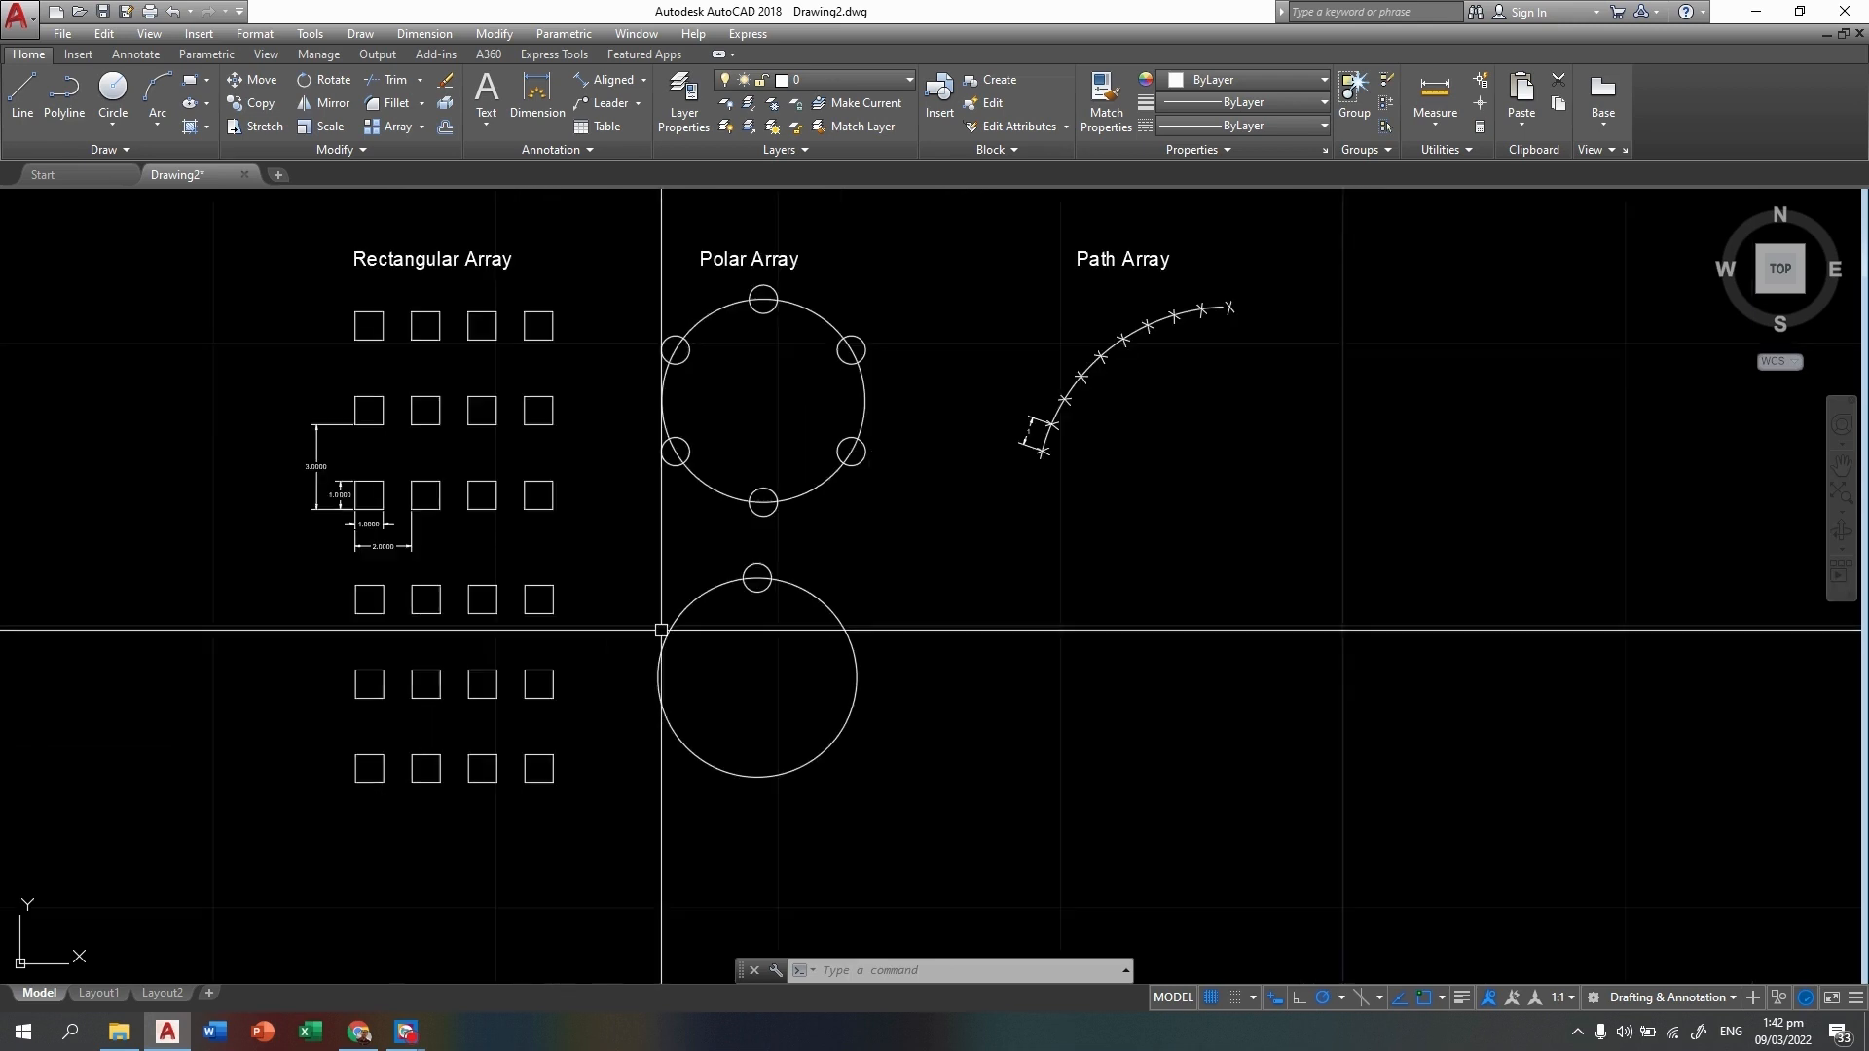
pyautogui.click(420, 131)
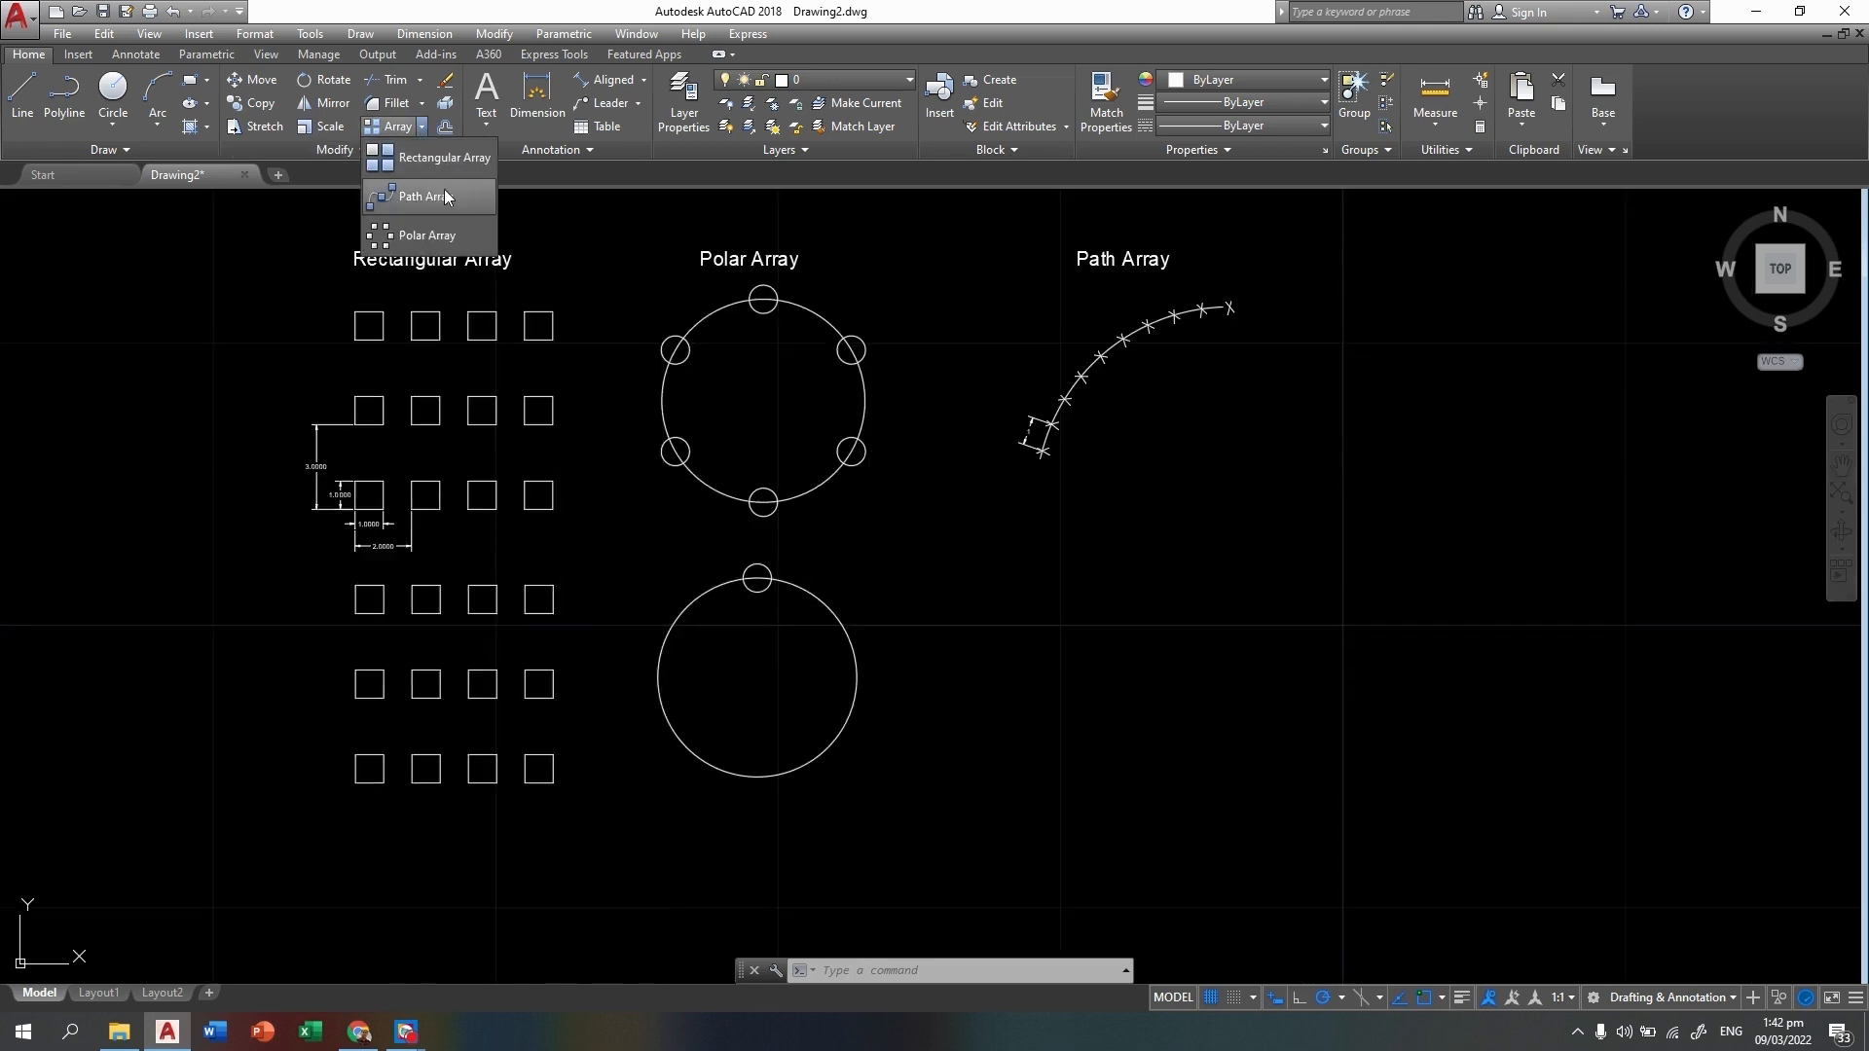
pyautogui.click(425, 234)
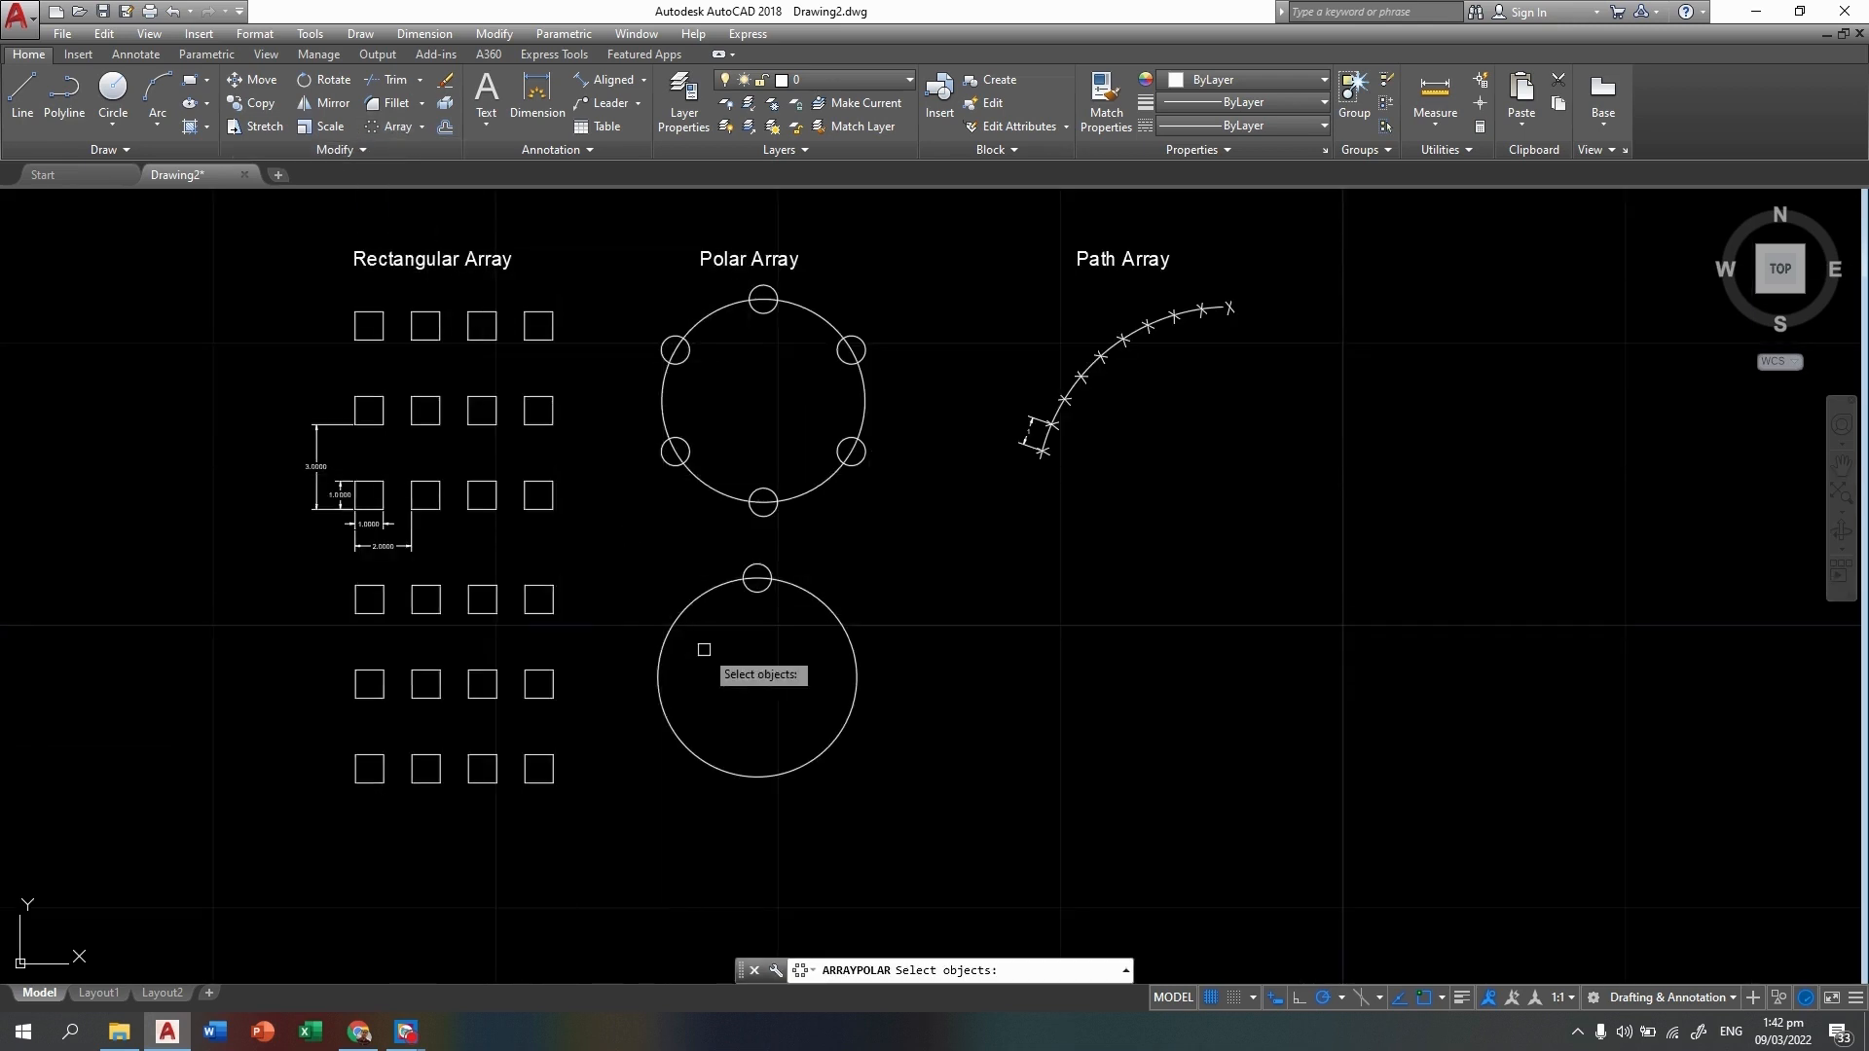
pyautogui.scroll(2, 738, 633)
pyautogui.moveTo(760, 660)
pyautogui.mouseDown(button='middle')
pyautogui.moveTo(714, 818)
pyautogui.moveTo(709, 794)
pyautogui.mouseUp(button='middle')
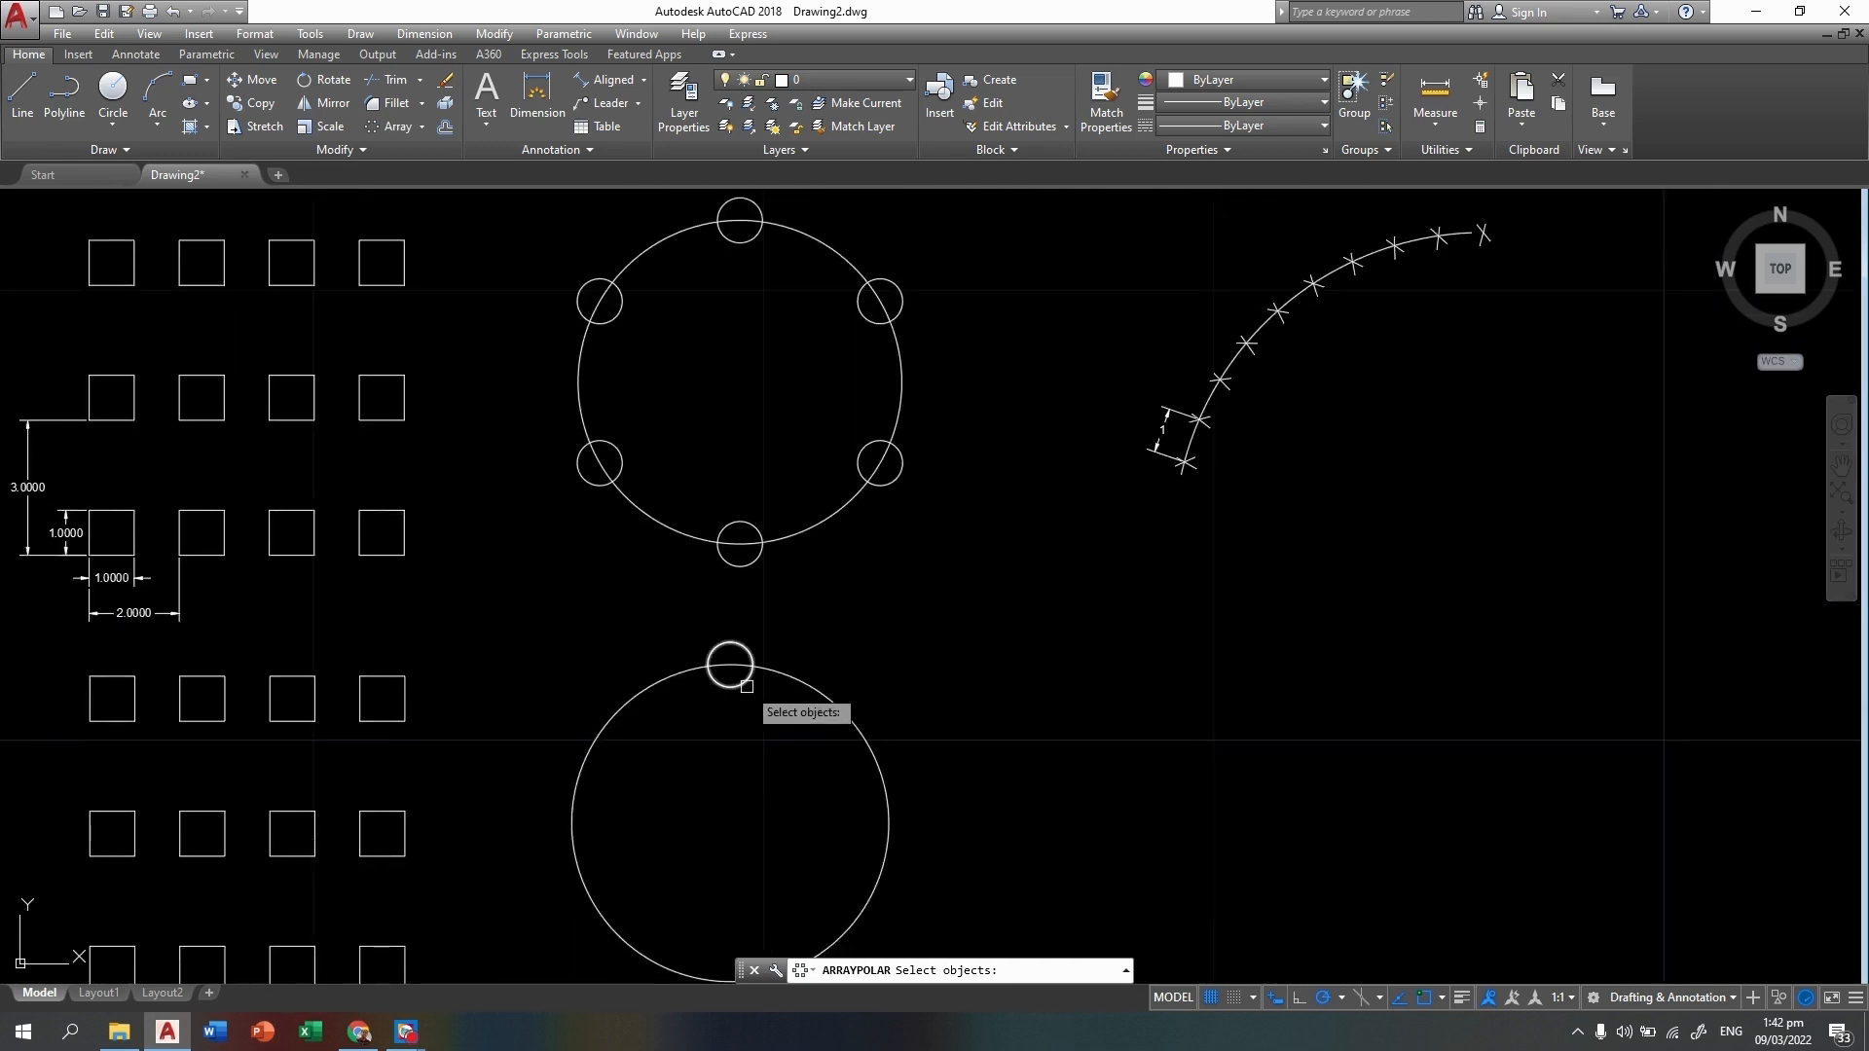
pyautogui.press('Return')
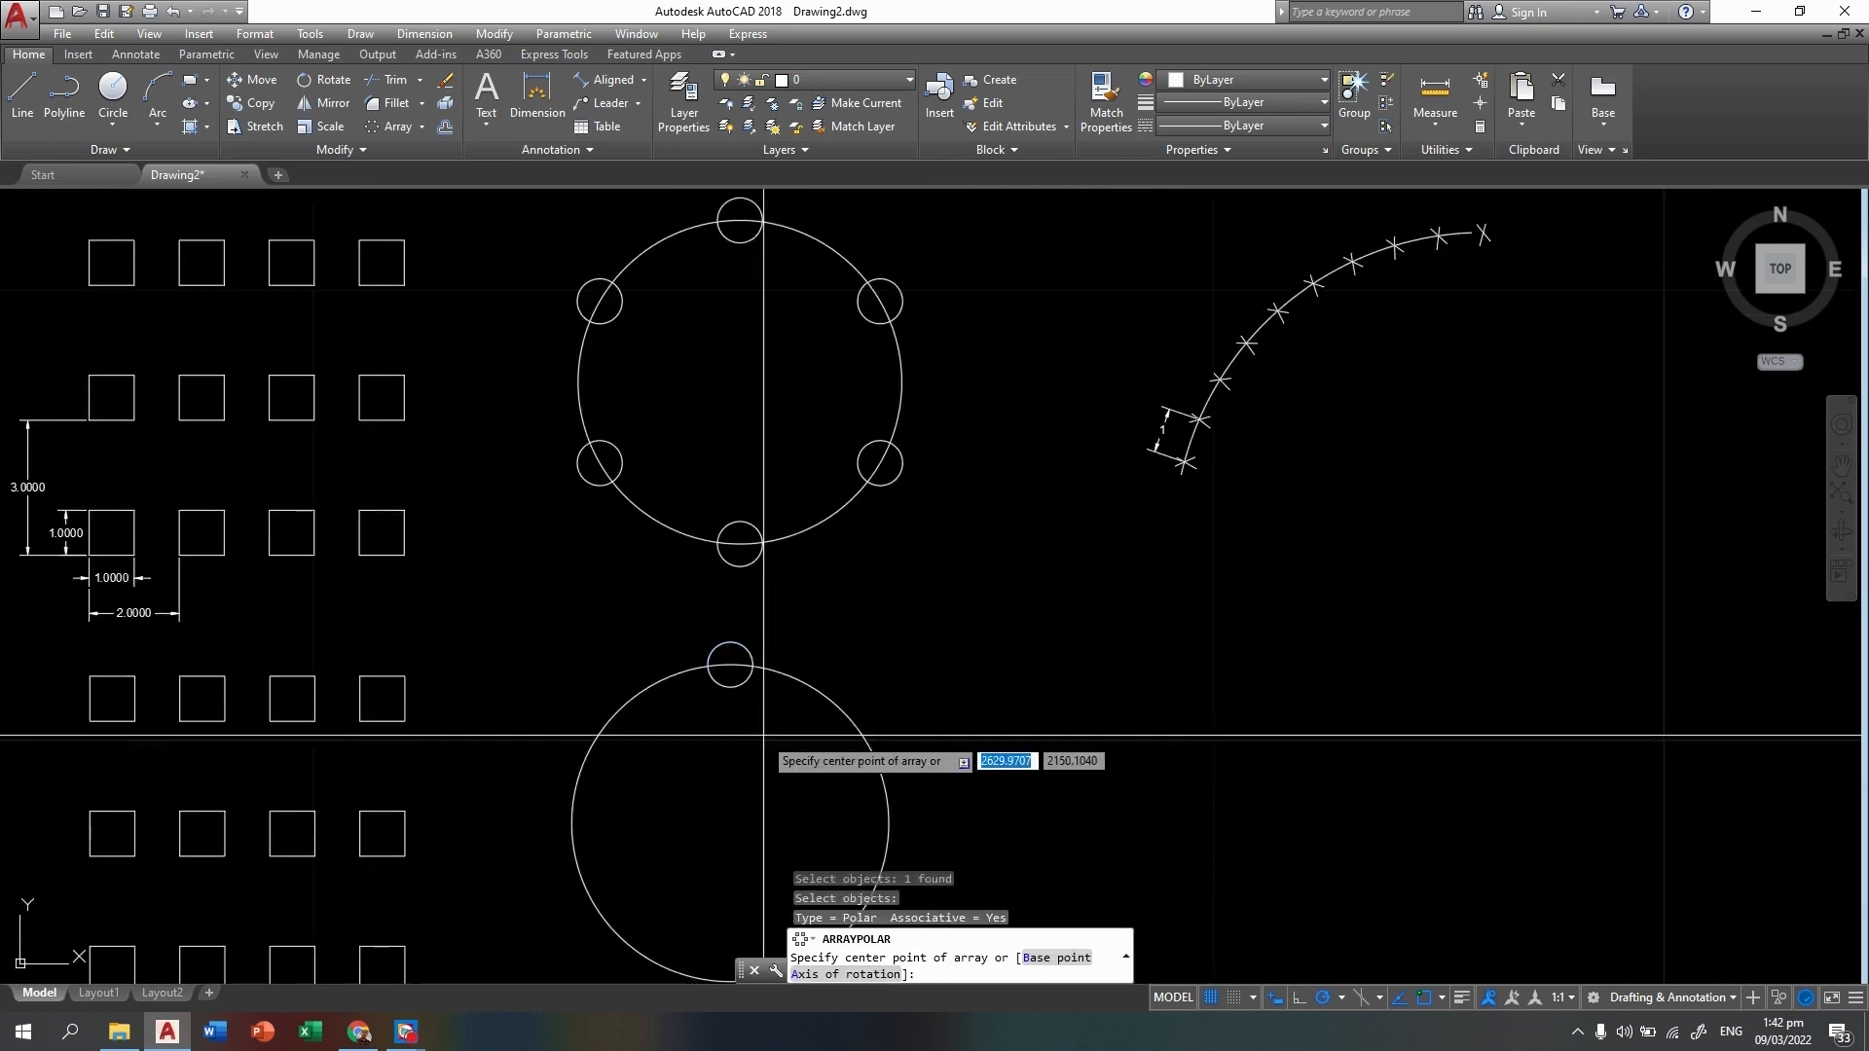
pyautogui.moveTo(749, 738); pyautogui.dragTo(721, 644, button='middle')
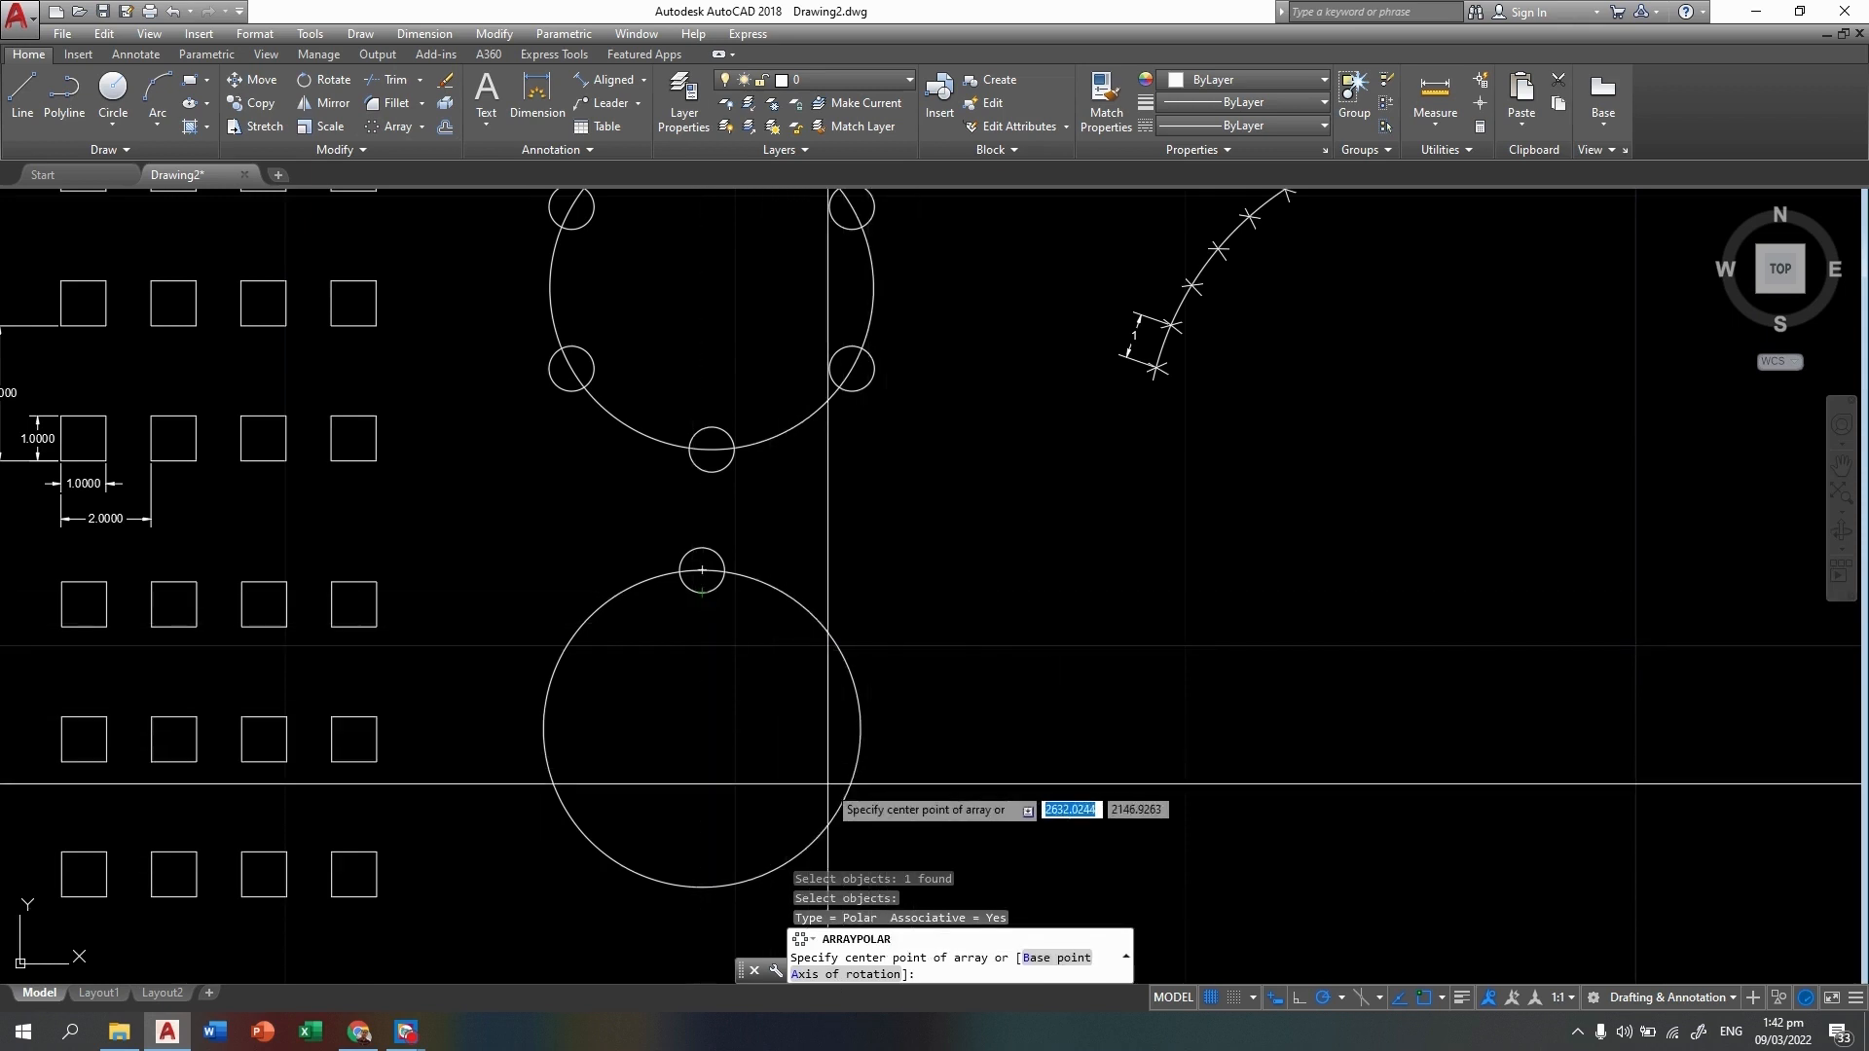
pyautogui.click(702, 729)
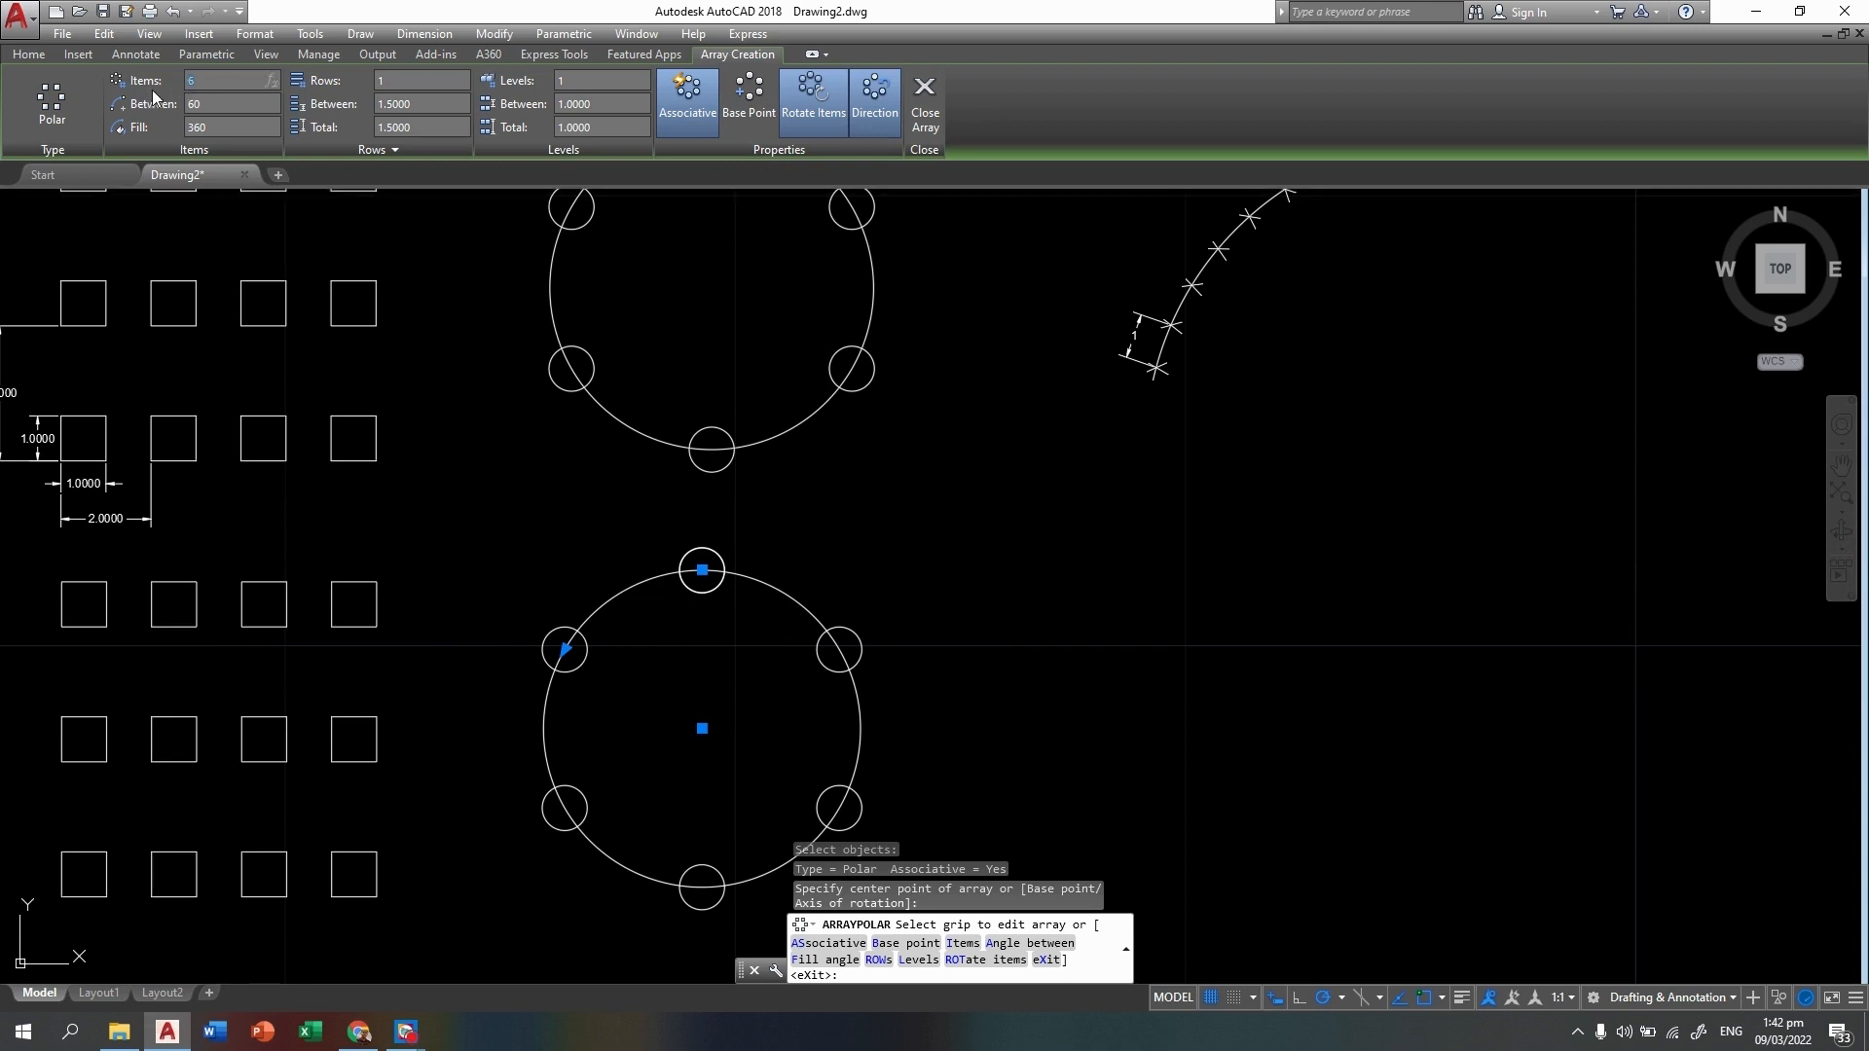
# Try item counts of 8 and 12 for the polar array, and return it to 6 items
pyautogui.write('8')
pyautogui.press('Return')
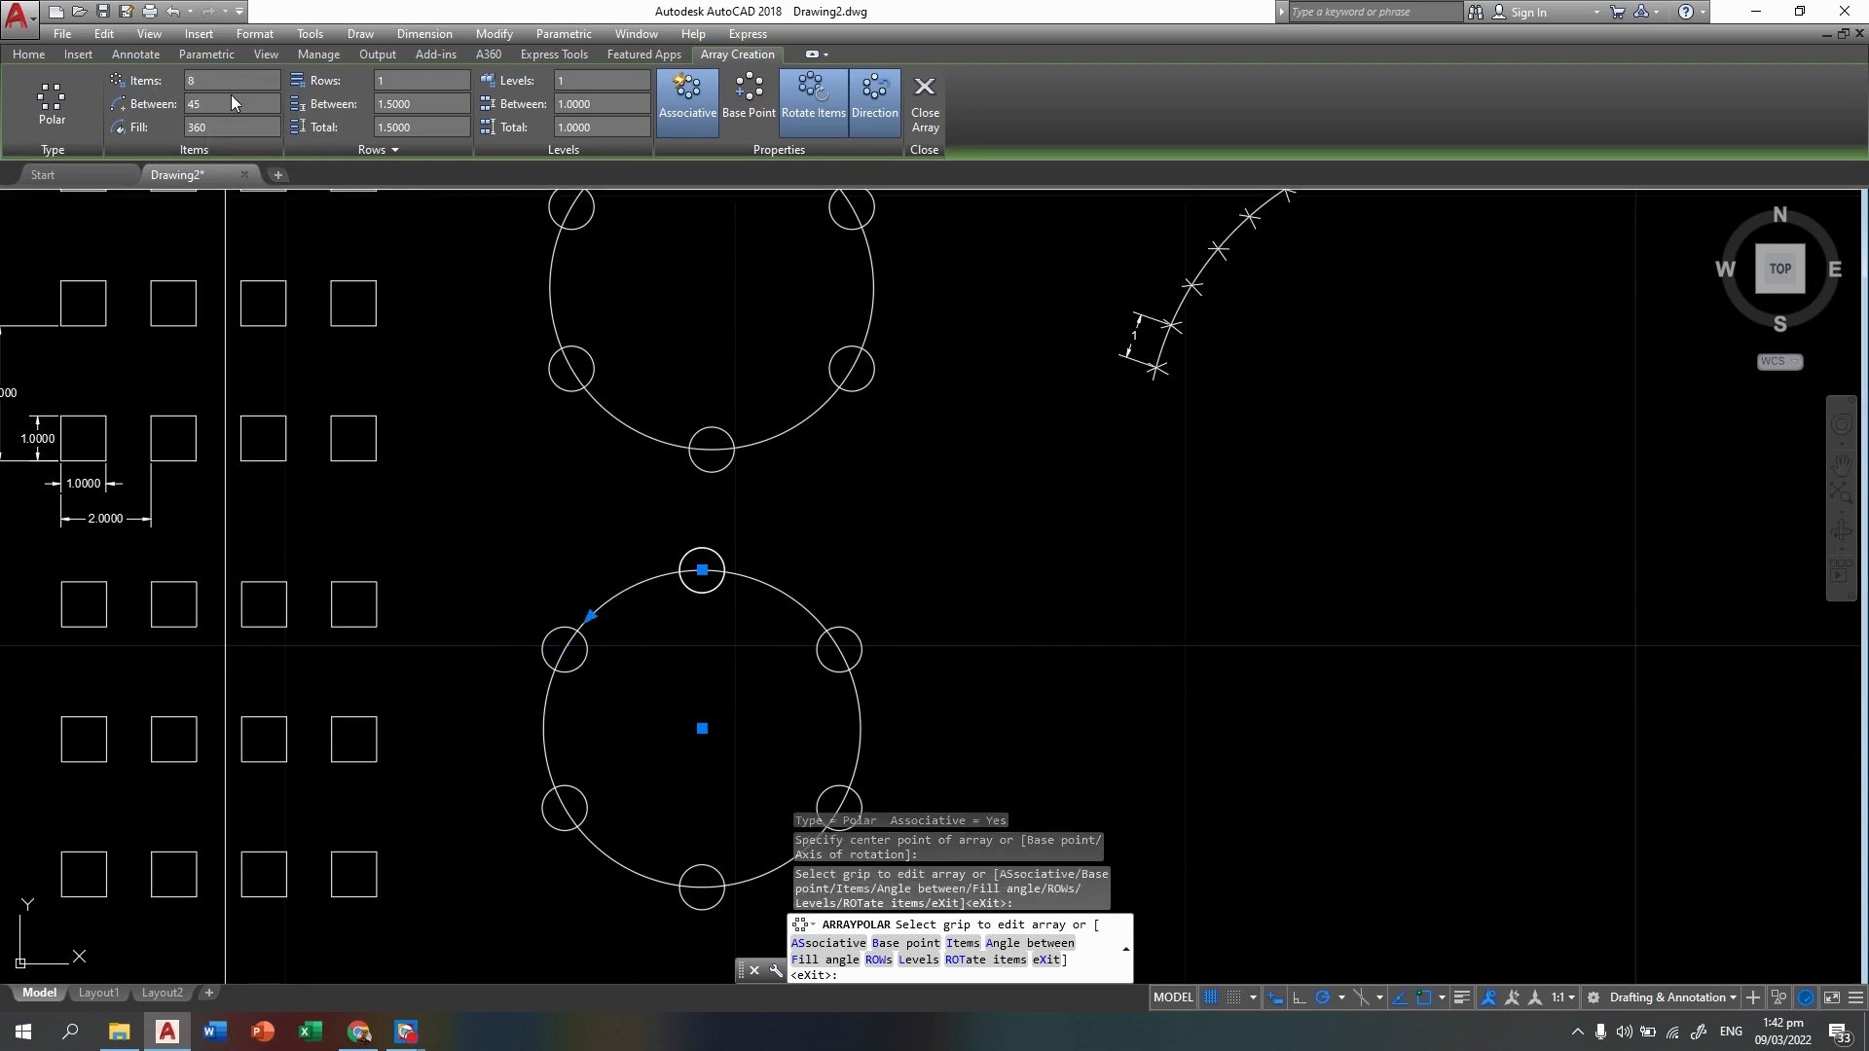
pyautogui.moveTo(802, 624); pyautogui.dragTo(811, 568, button='middle')
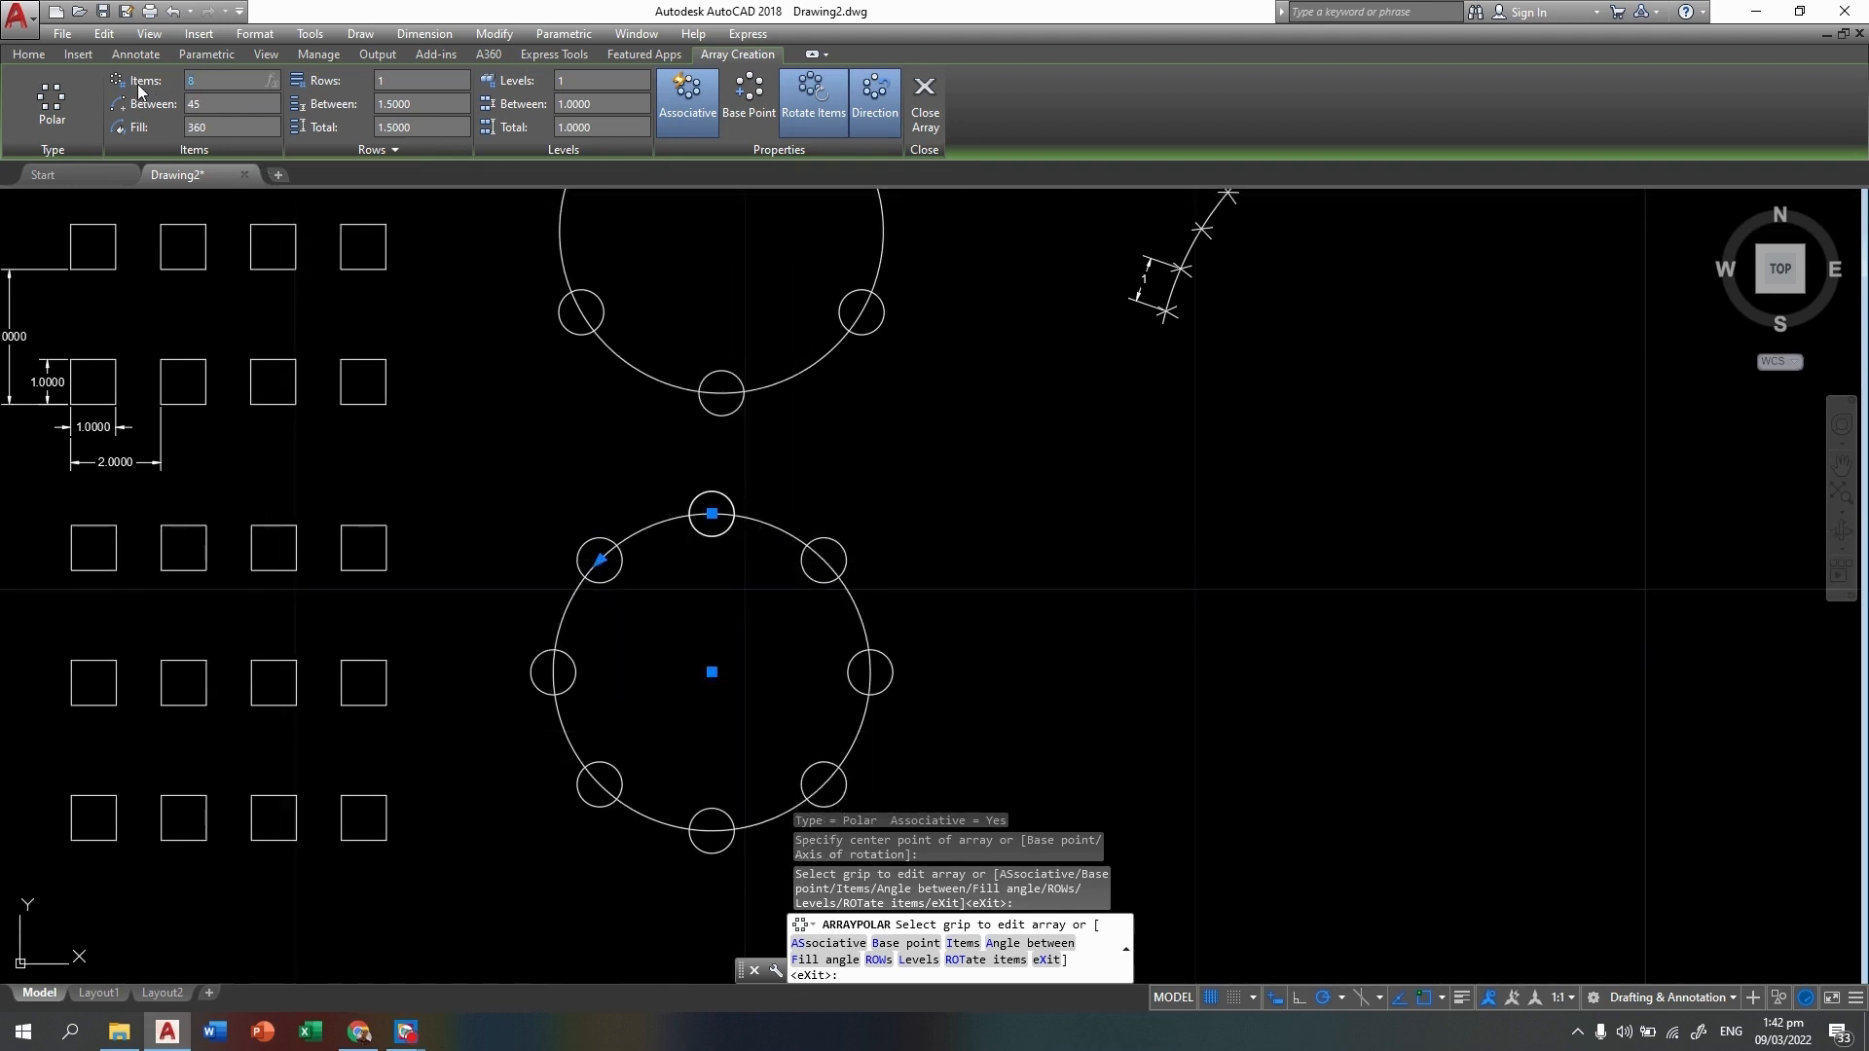
pyautogui.press('Return')
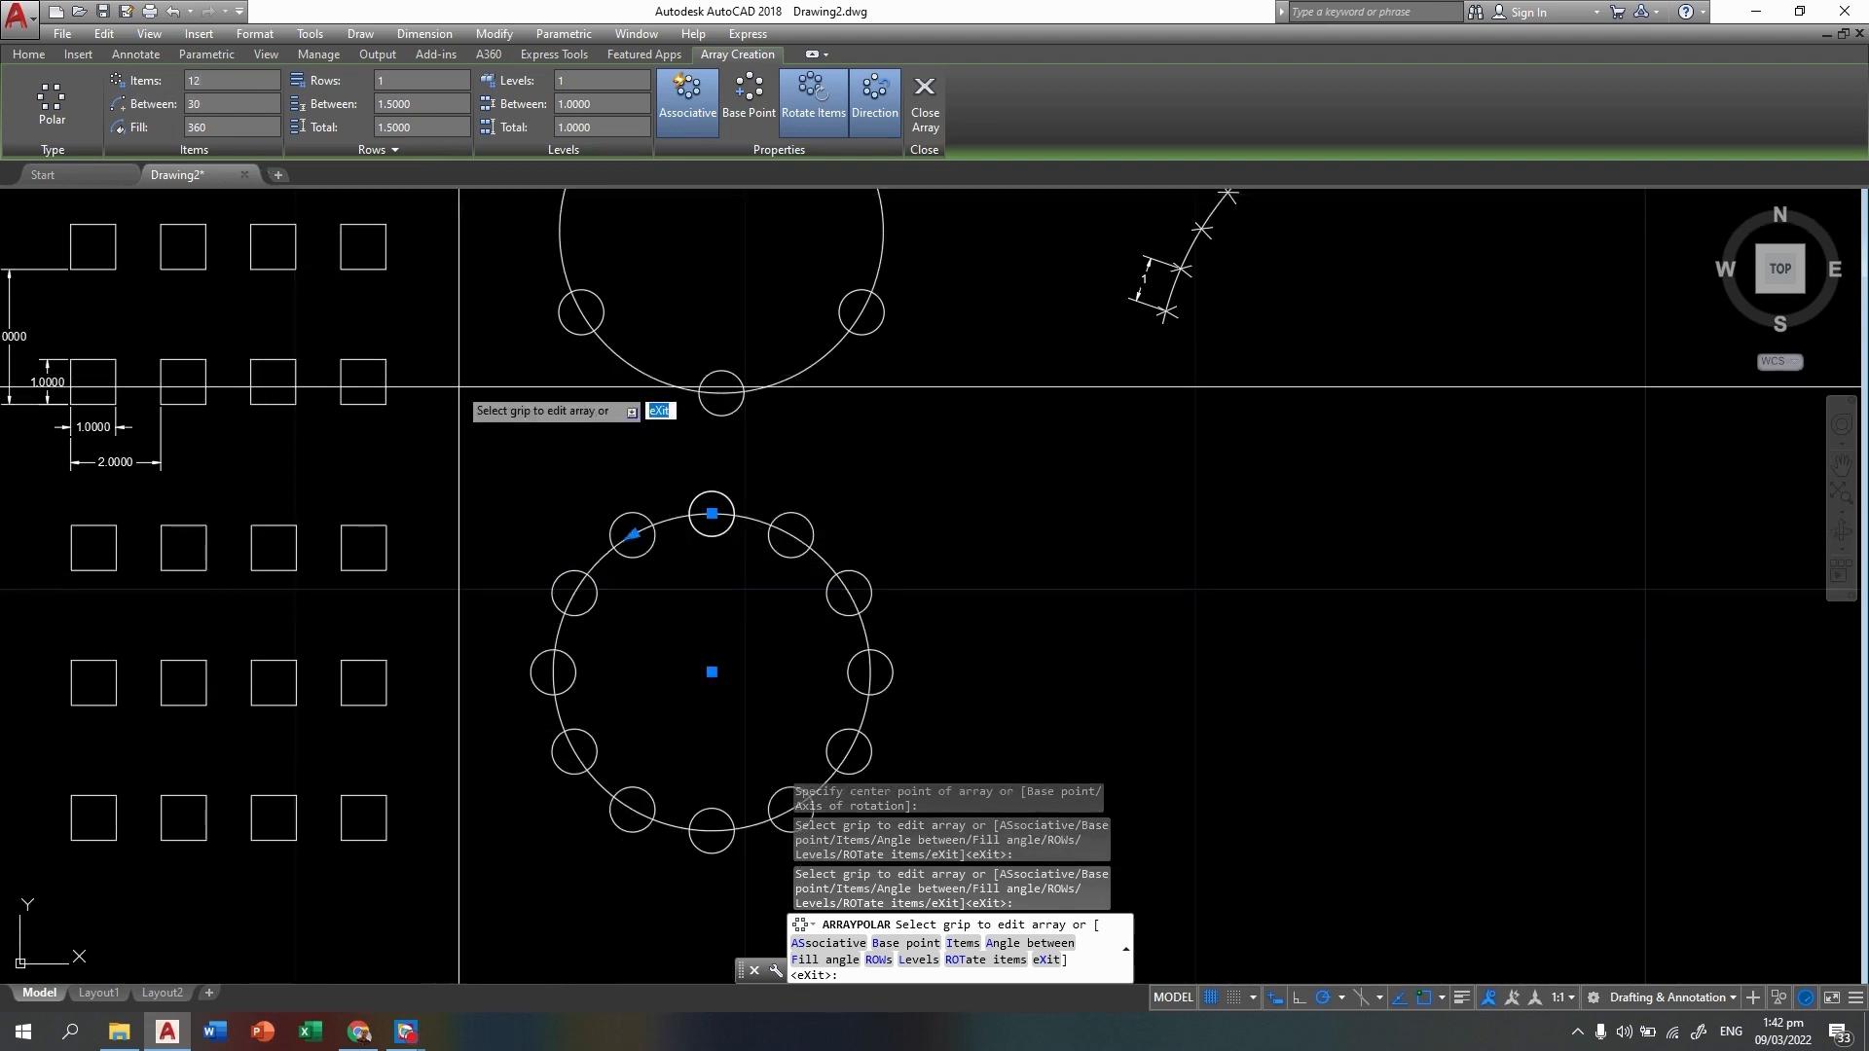
pyautogui.click(218, 86)
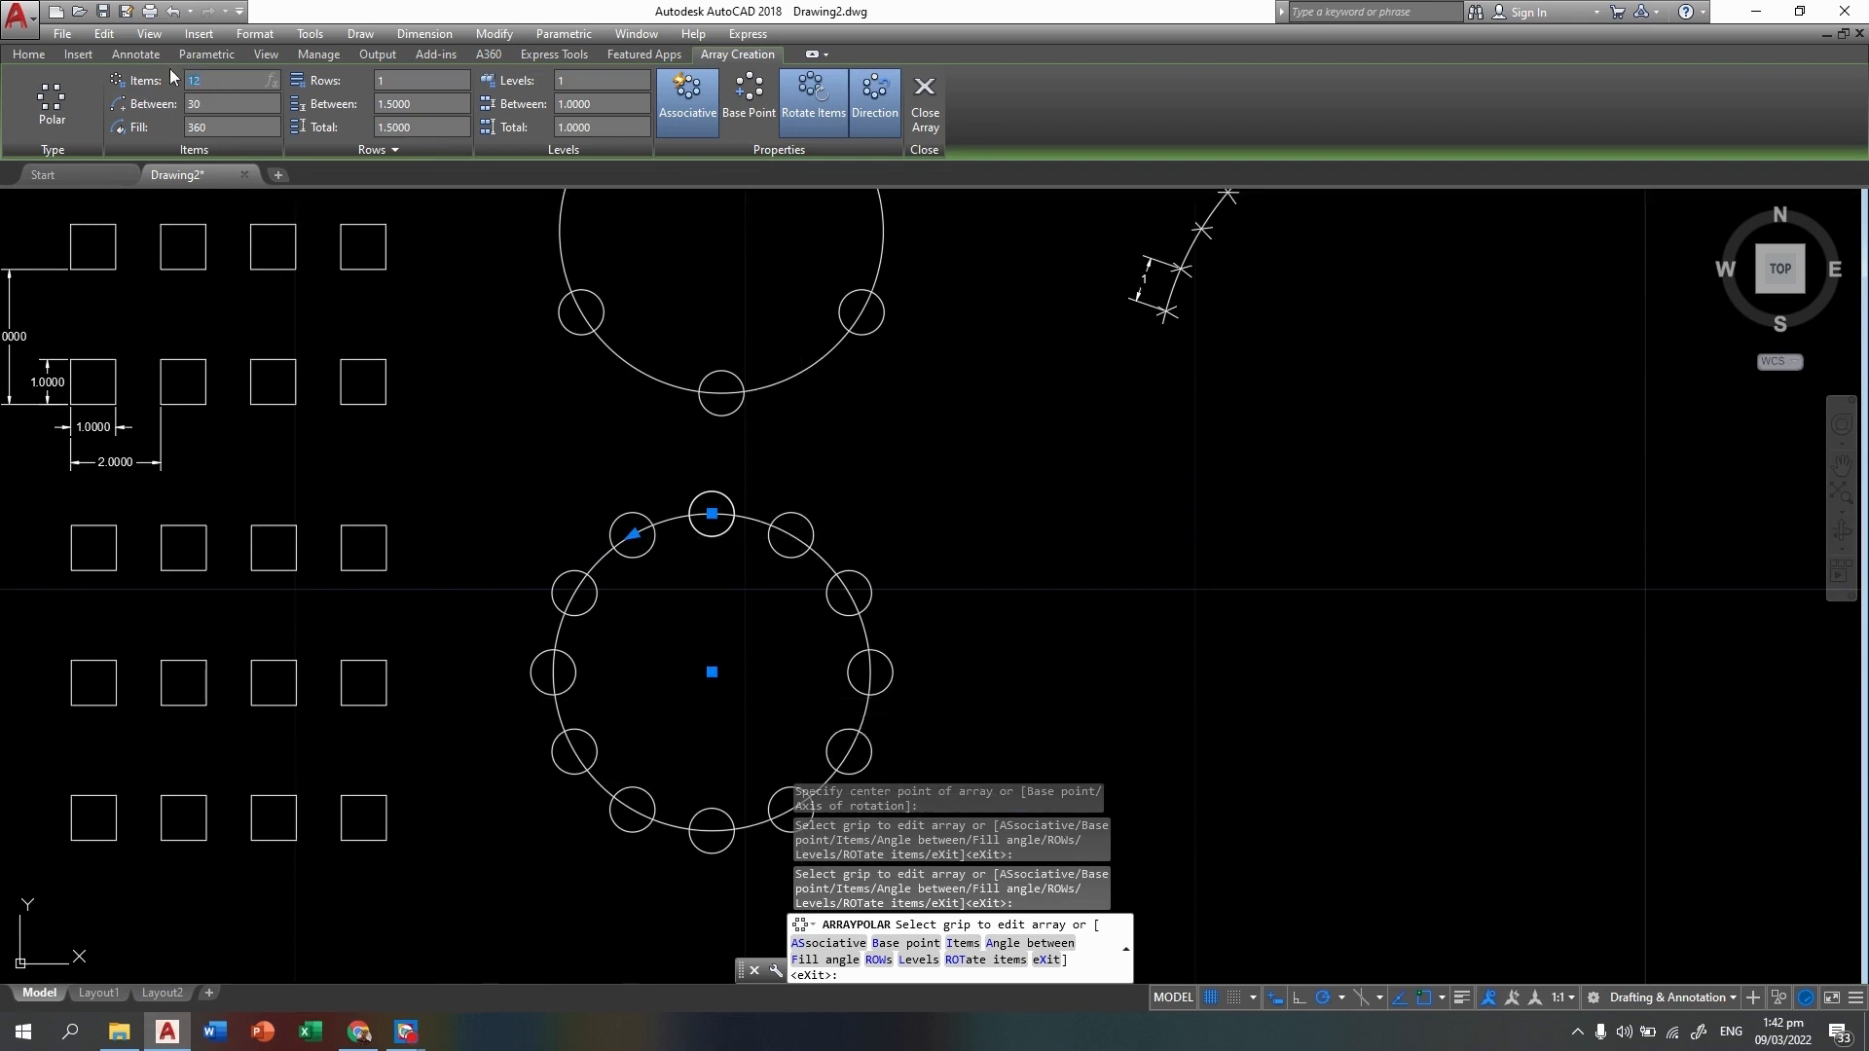
pyautogui.write('6')
pyautogui.press('Return')
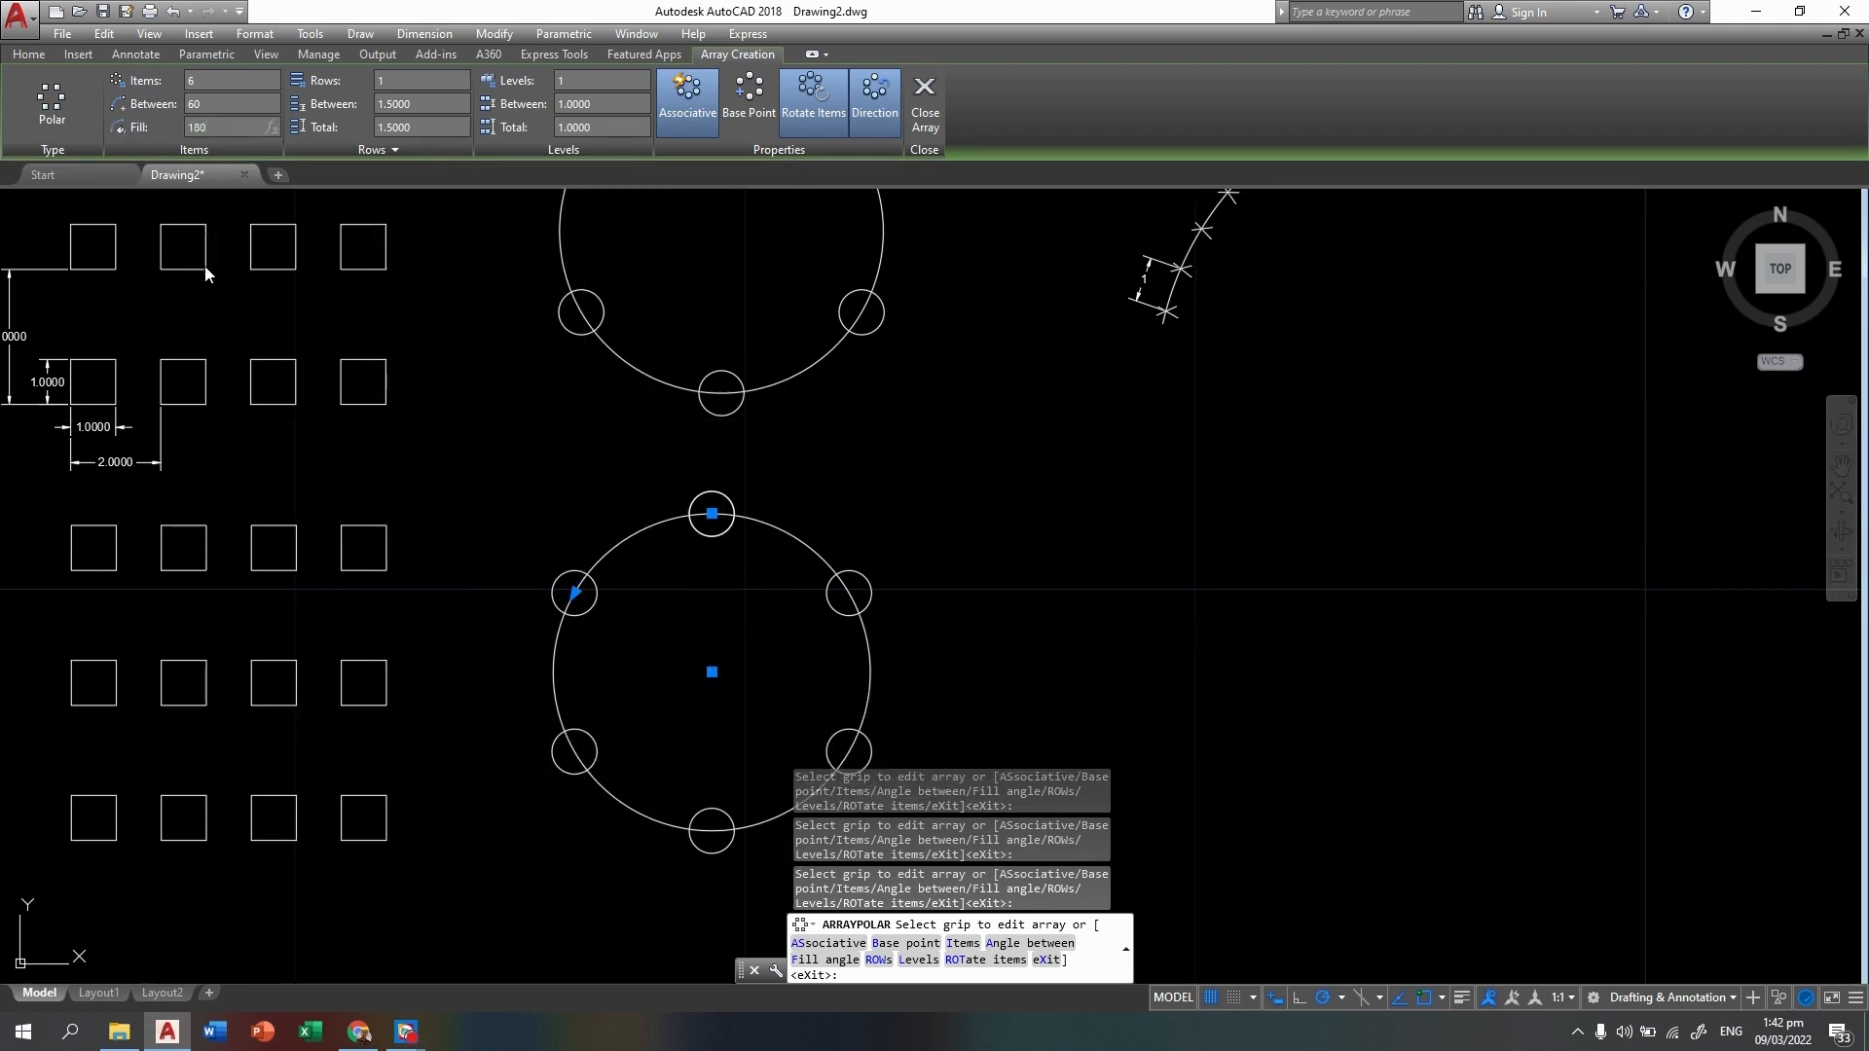
# Set the polar array's fill angle to 180 degrees and finish the array
pyautogui.press('Return')
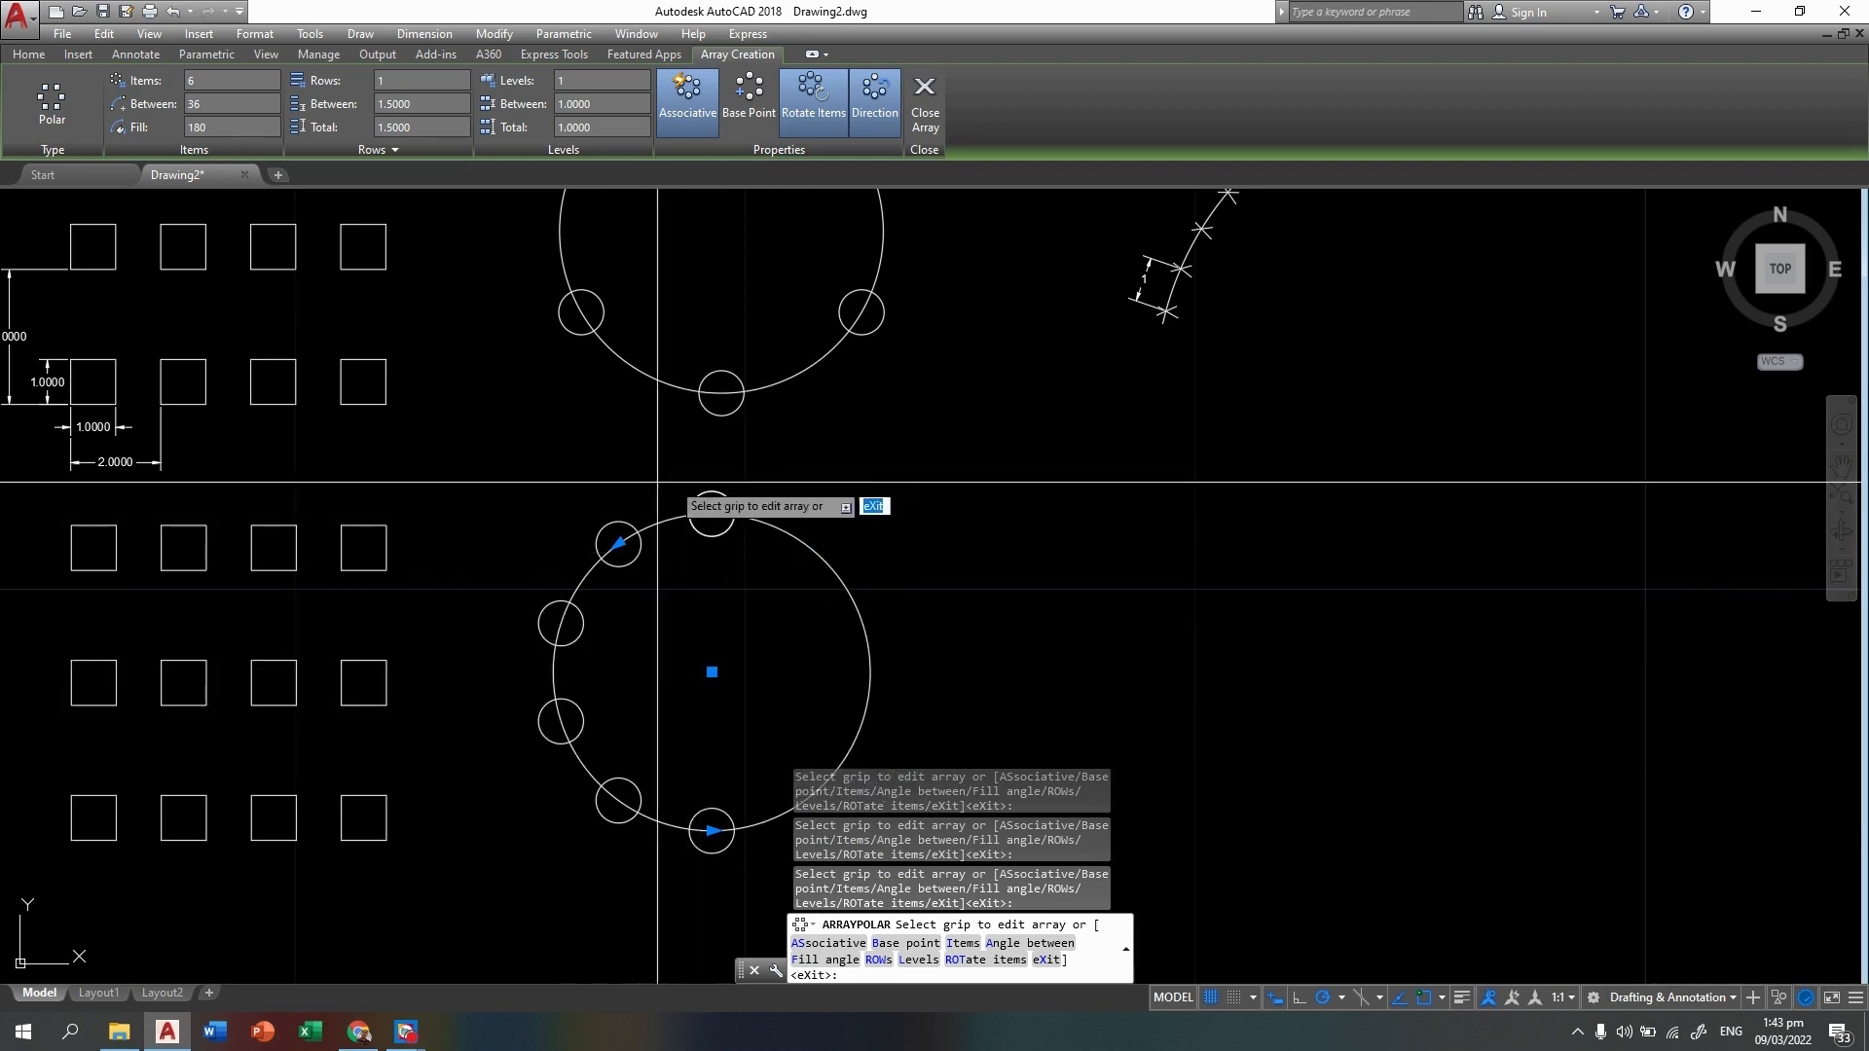
pyautogui.scroll(-3, 569, 597)
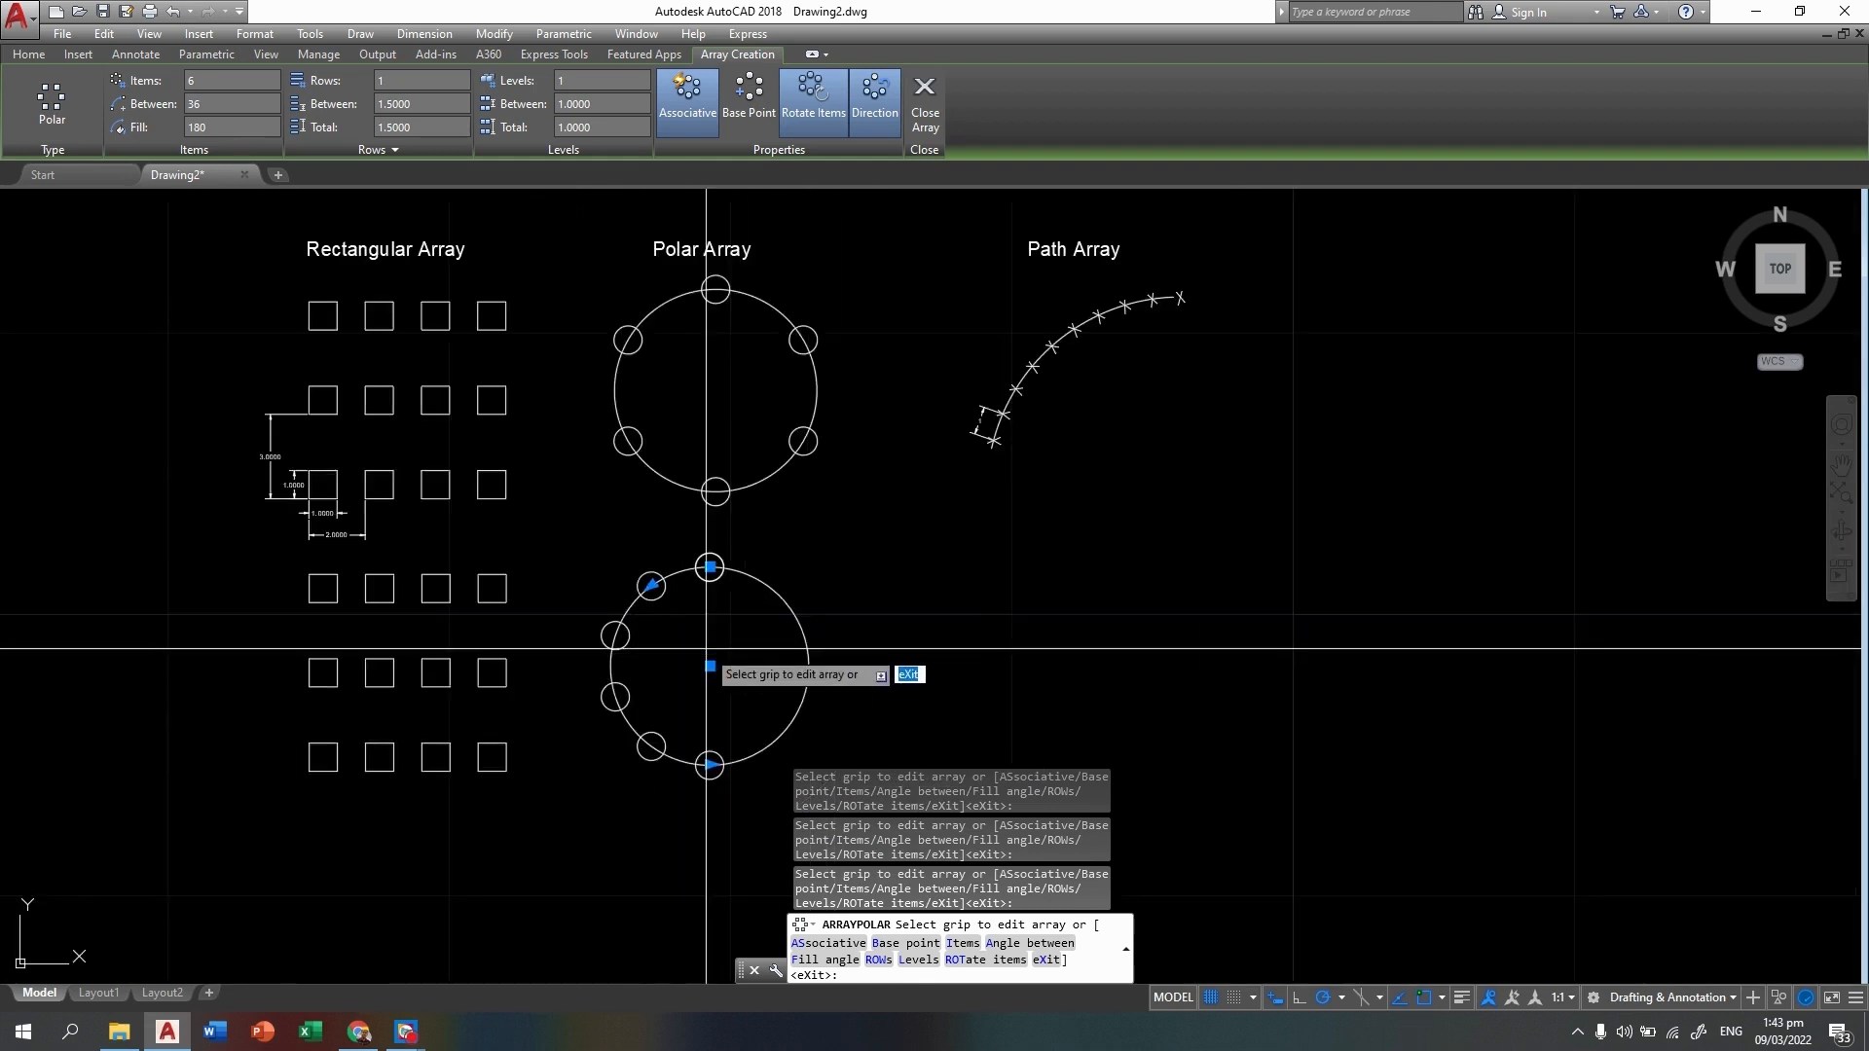
pyautogui.click(925, 107)
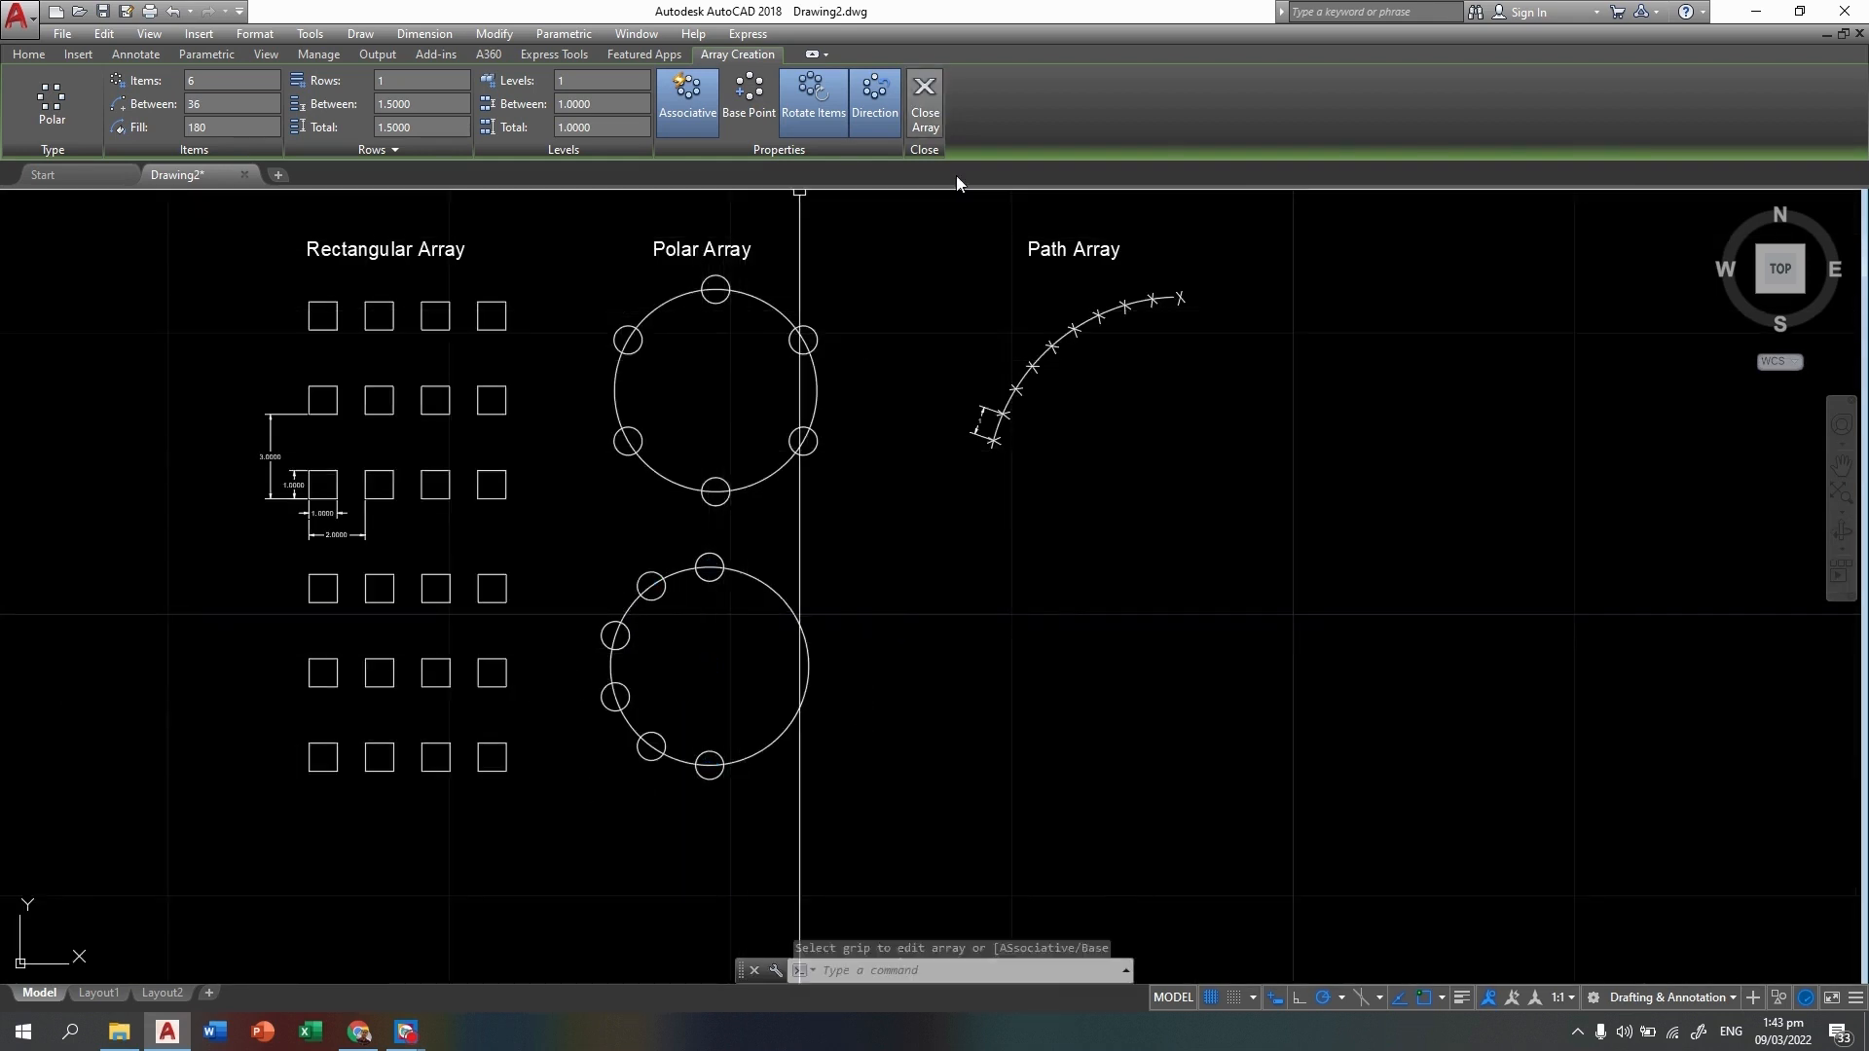
# Draw a three-point arc below the path array example, rising from its lower end and curving over like the example
pyautogui.moveTo(1068, 676); pyautogui.dragTo(820, 705, button='middle')
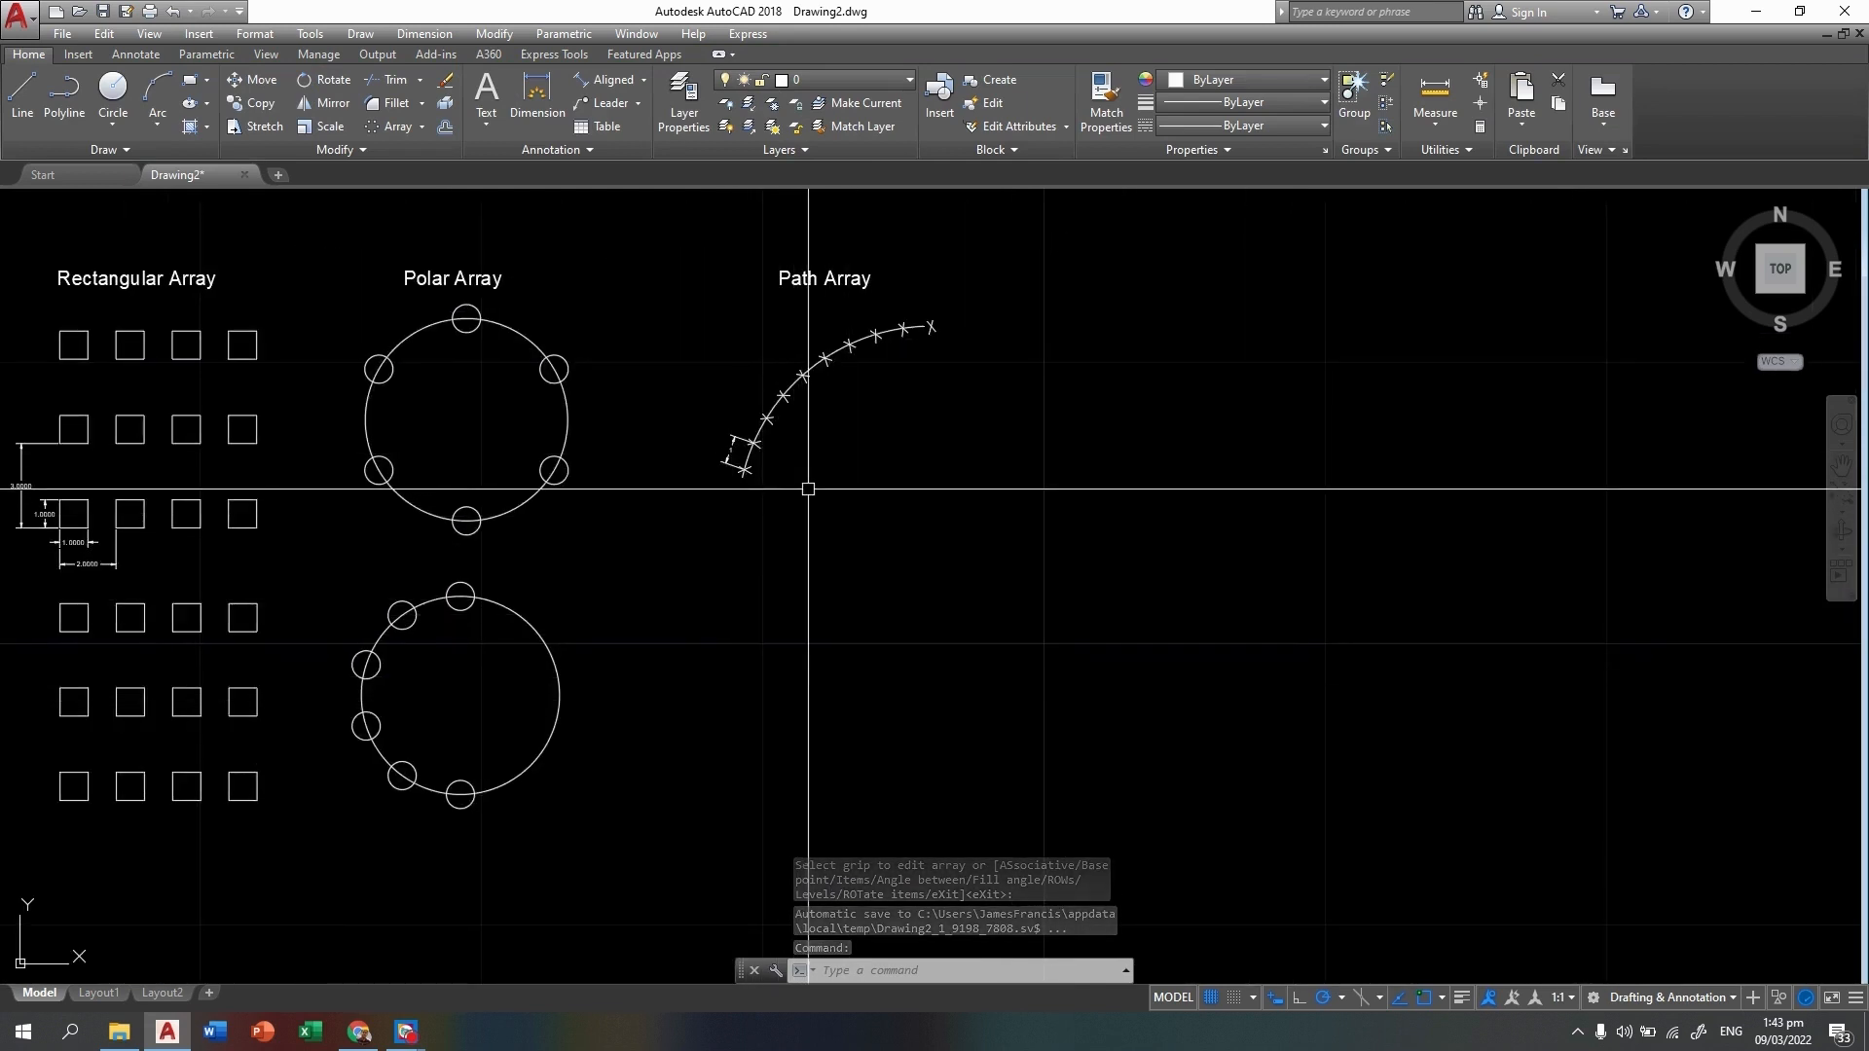
pyautogui.scroll(2, 764, 456)
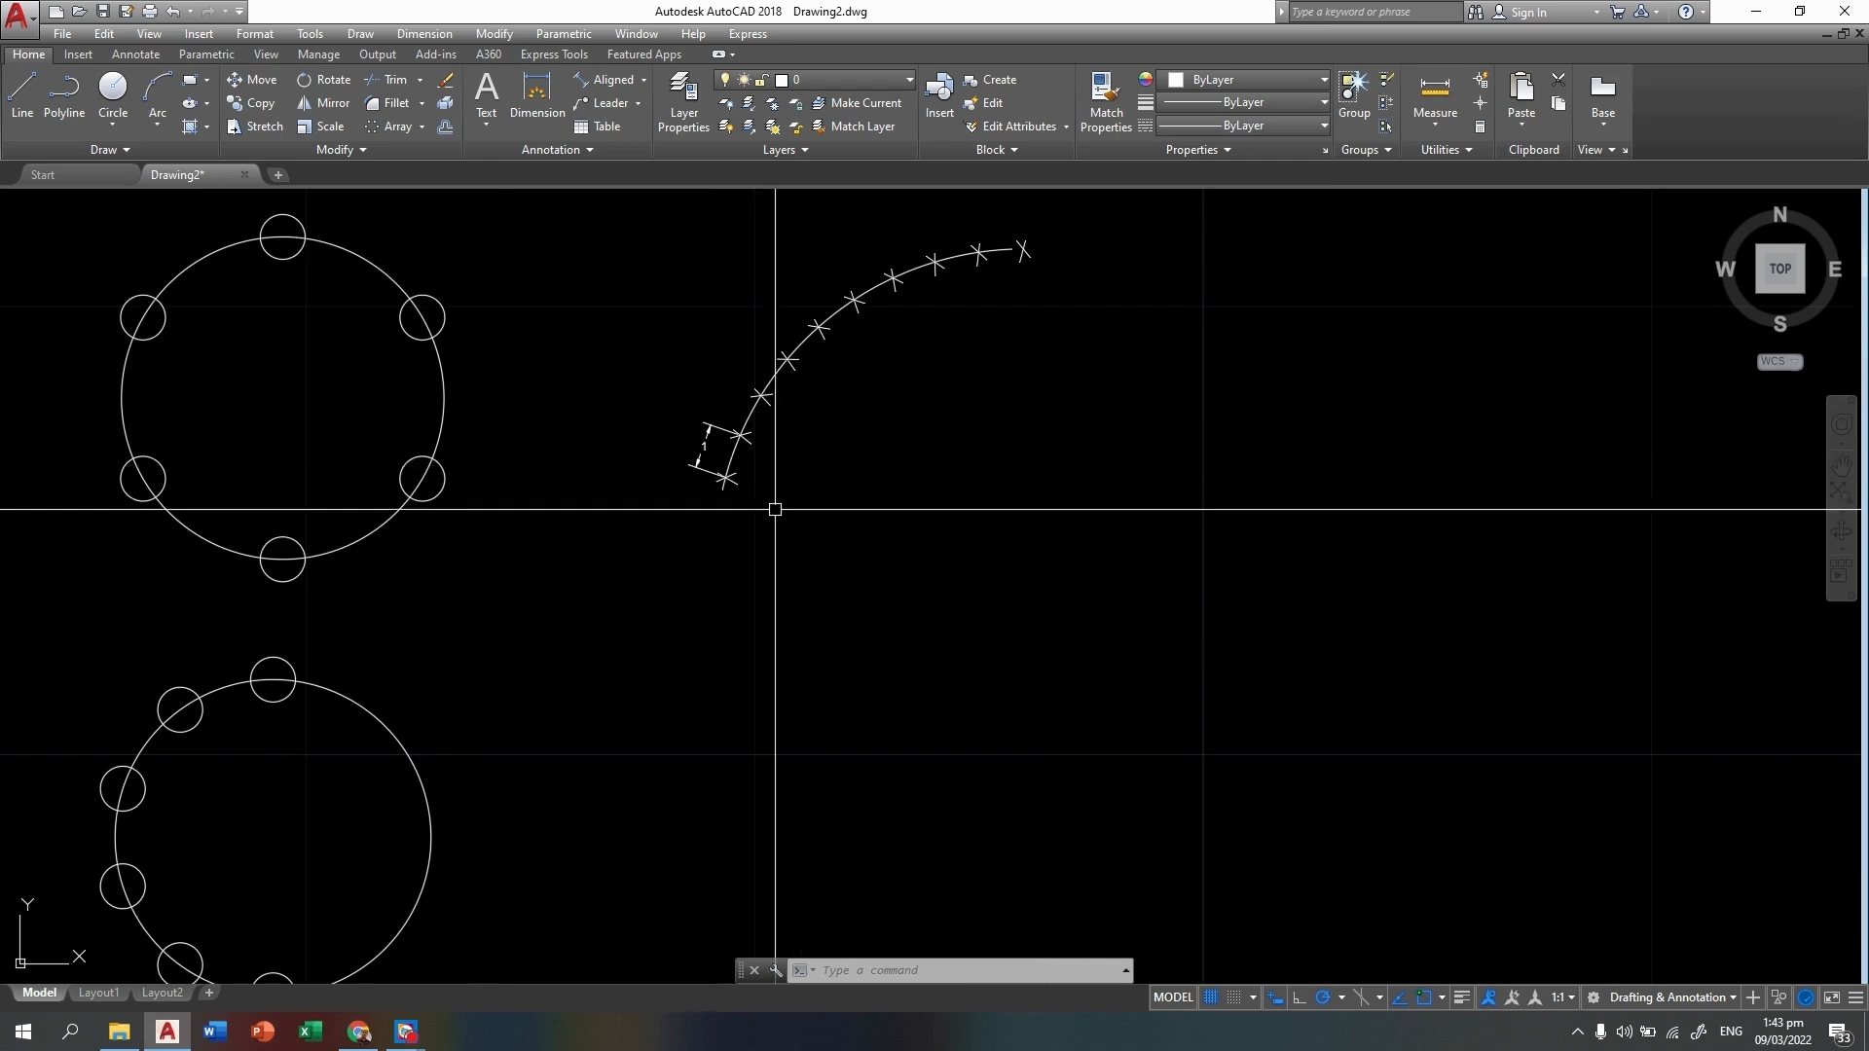
pyautogui.moveTo(773, 446); pyautogui.dragTo(753, 598, button='middle')
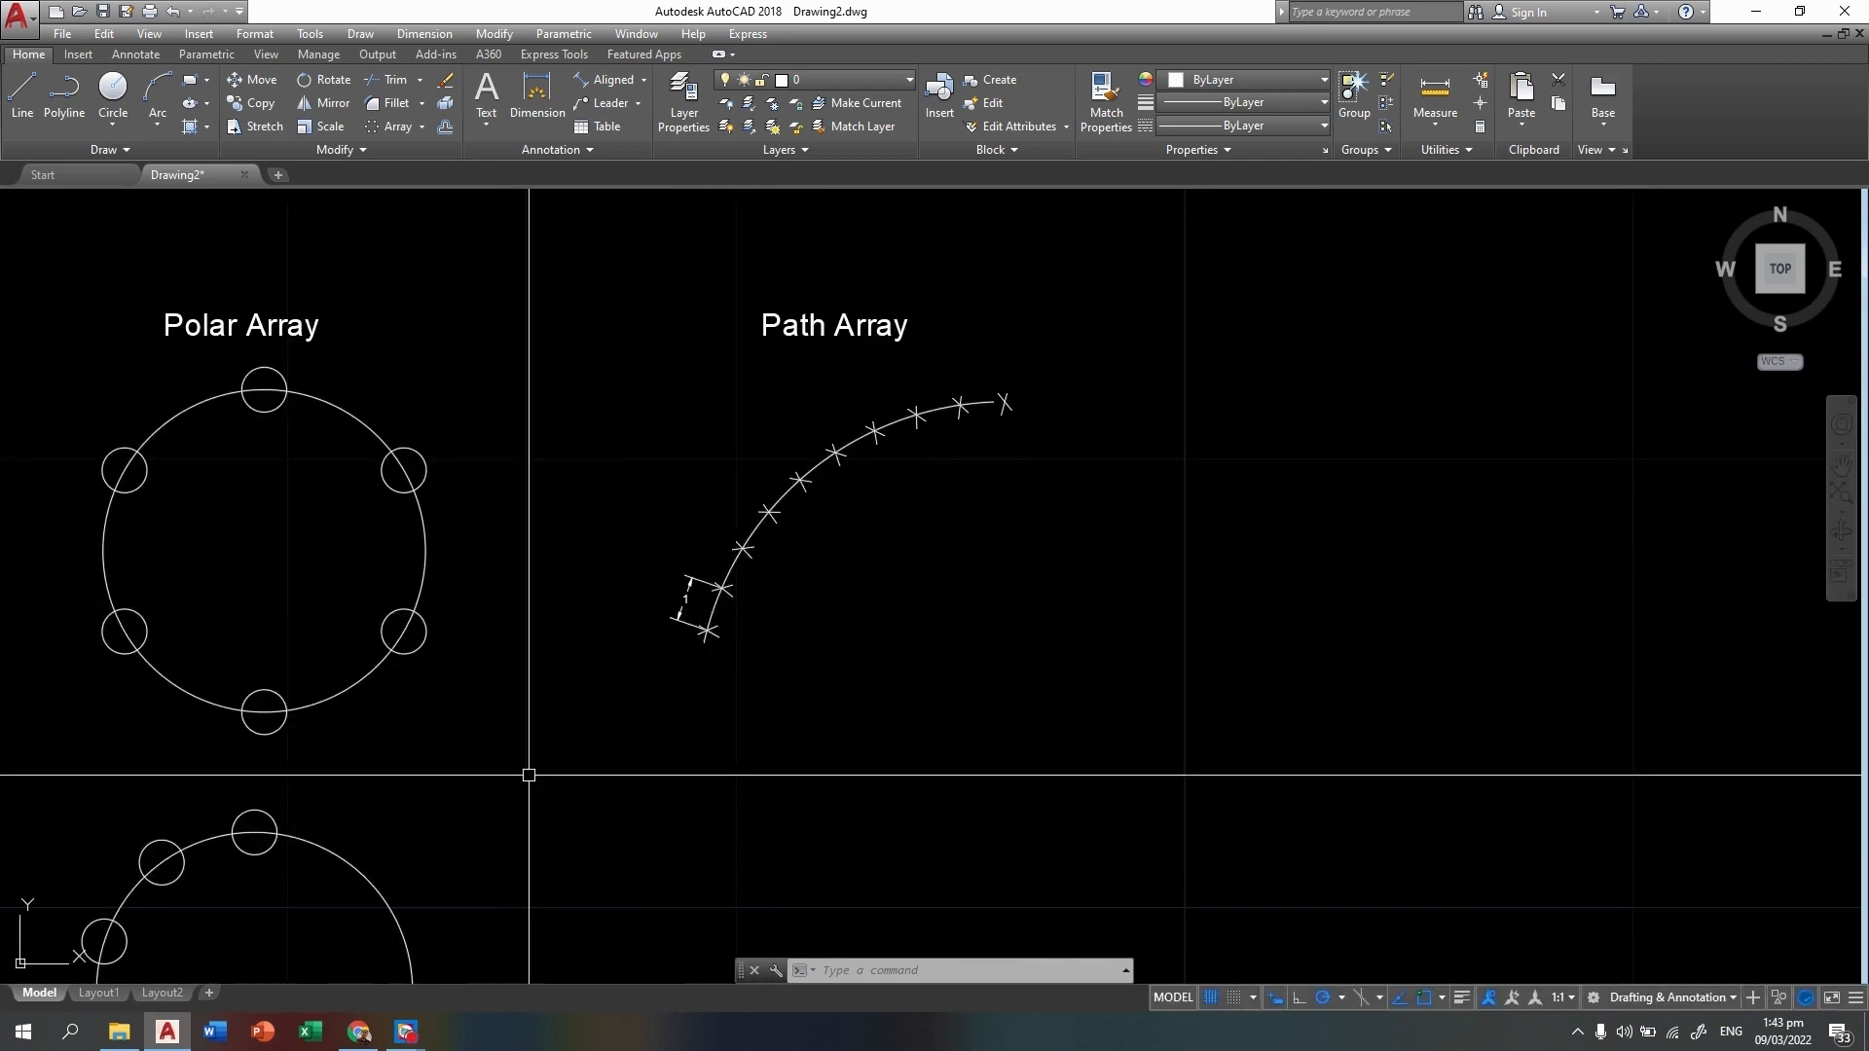
pyautogui.click(157, 97)
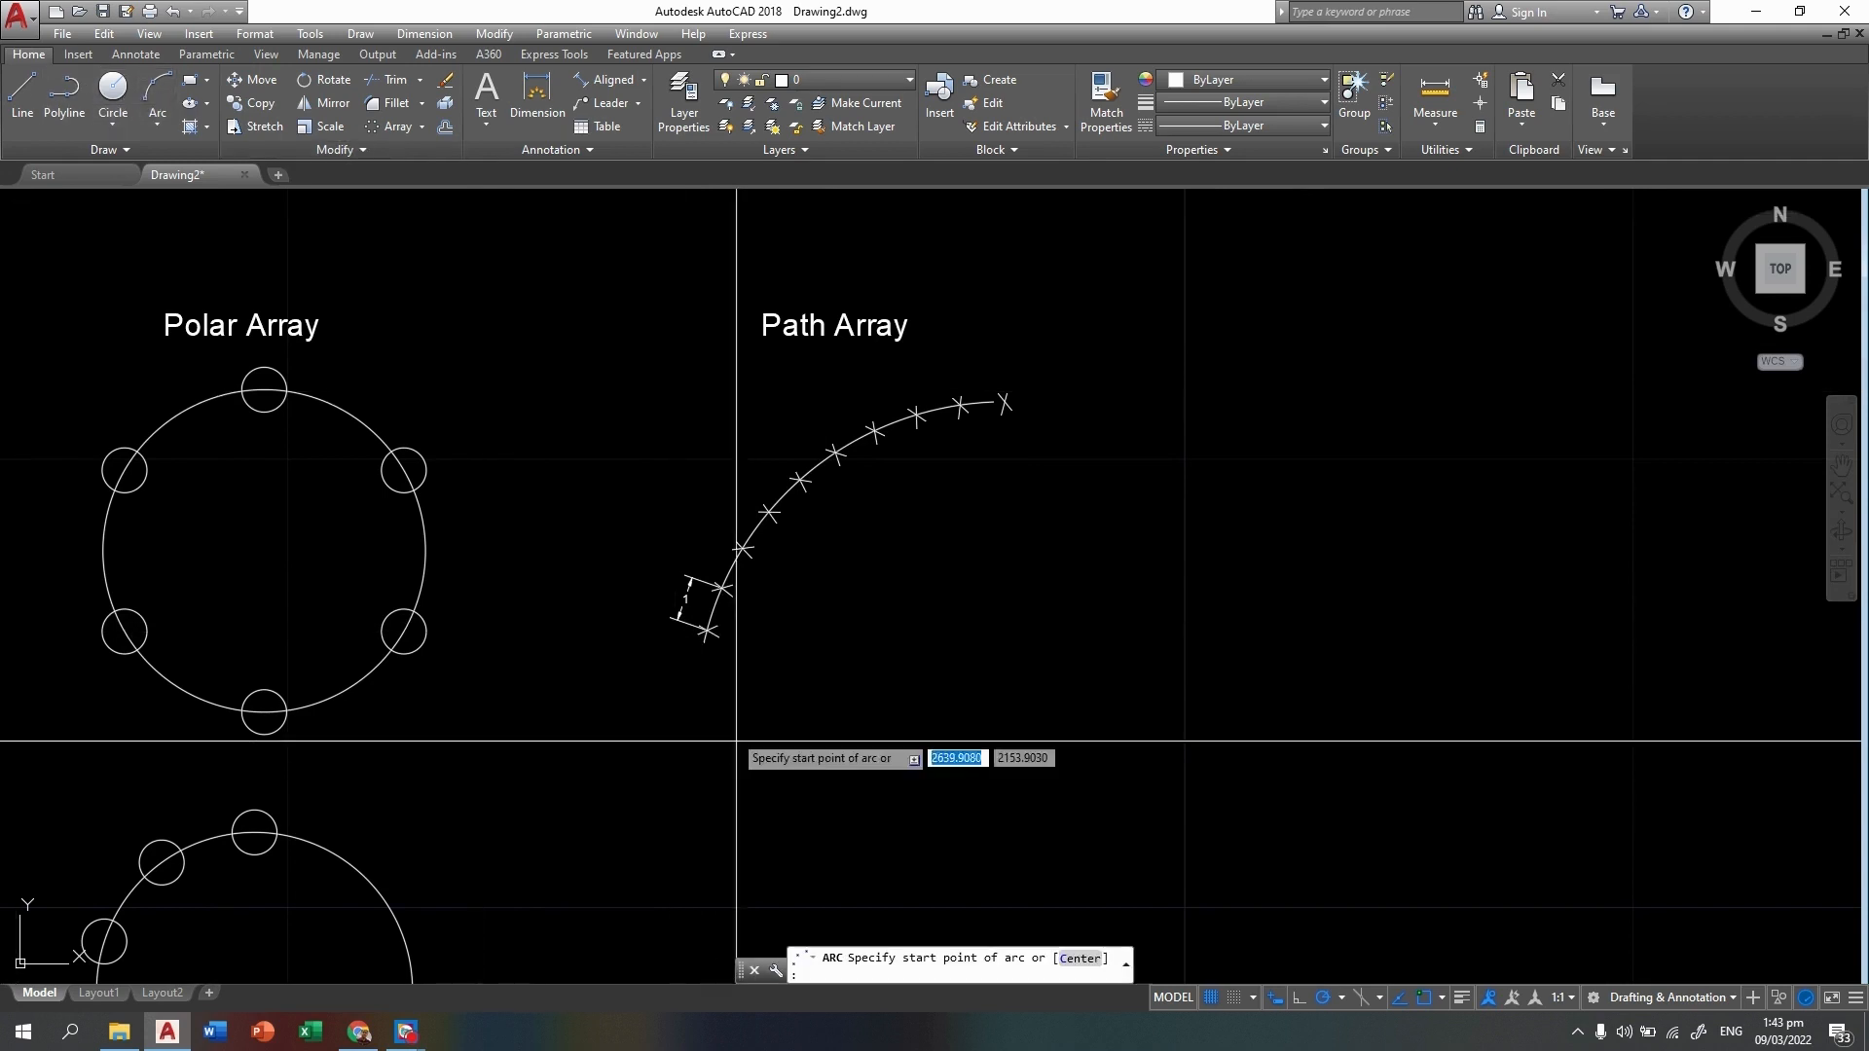
pyautogui.moveTo(735, 754); pyautogui.dragTo(639, 304, button='middle')
pyautogui.click(569, 624)
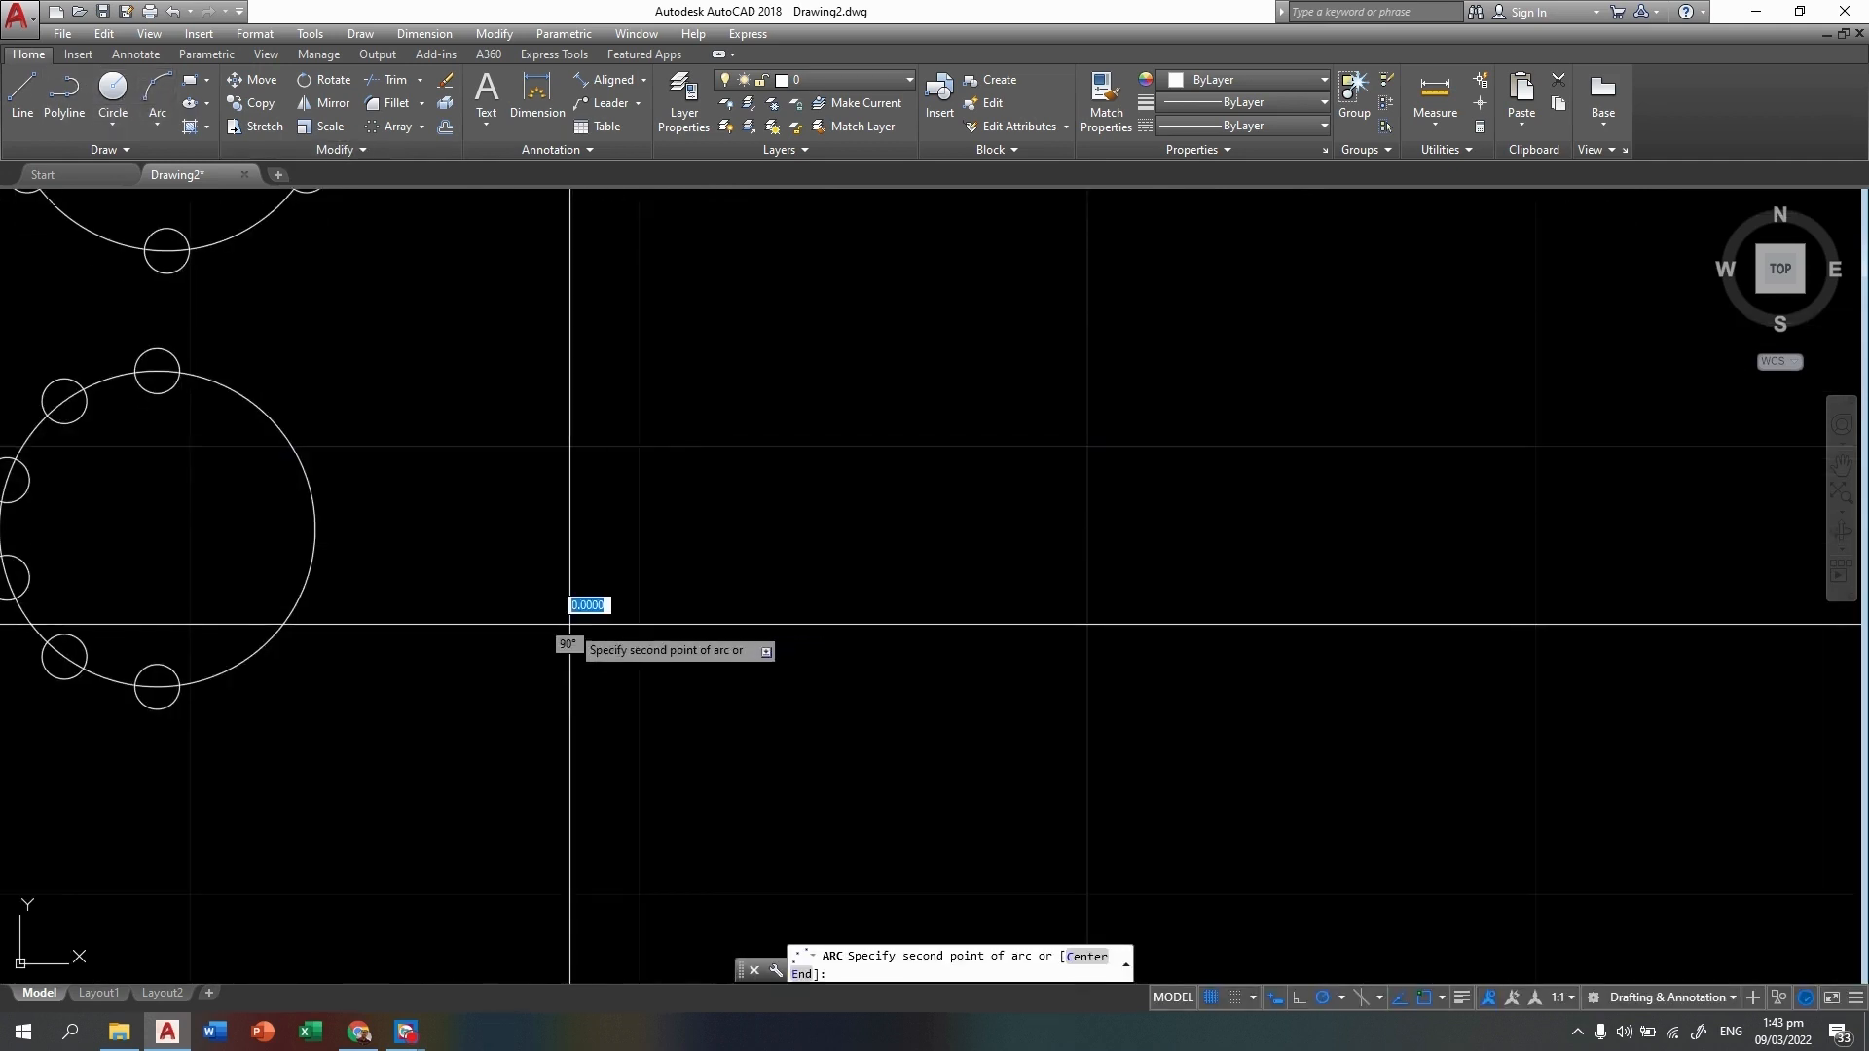
pyautogui.click(657, 446)
pyautogui.click(886, 398)
# Draw a short horizontal line crossing the new arc at its lower end
pyautogui.moveTo(624, 511); pyautogui.dragTo(720, 530, button='middle')
pyautogui.click(14, 100)
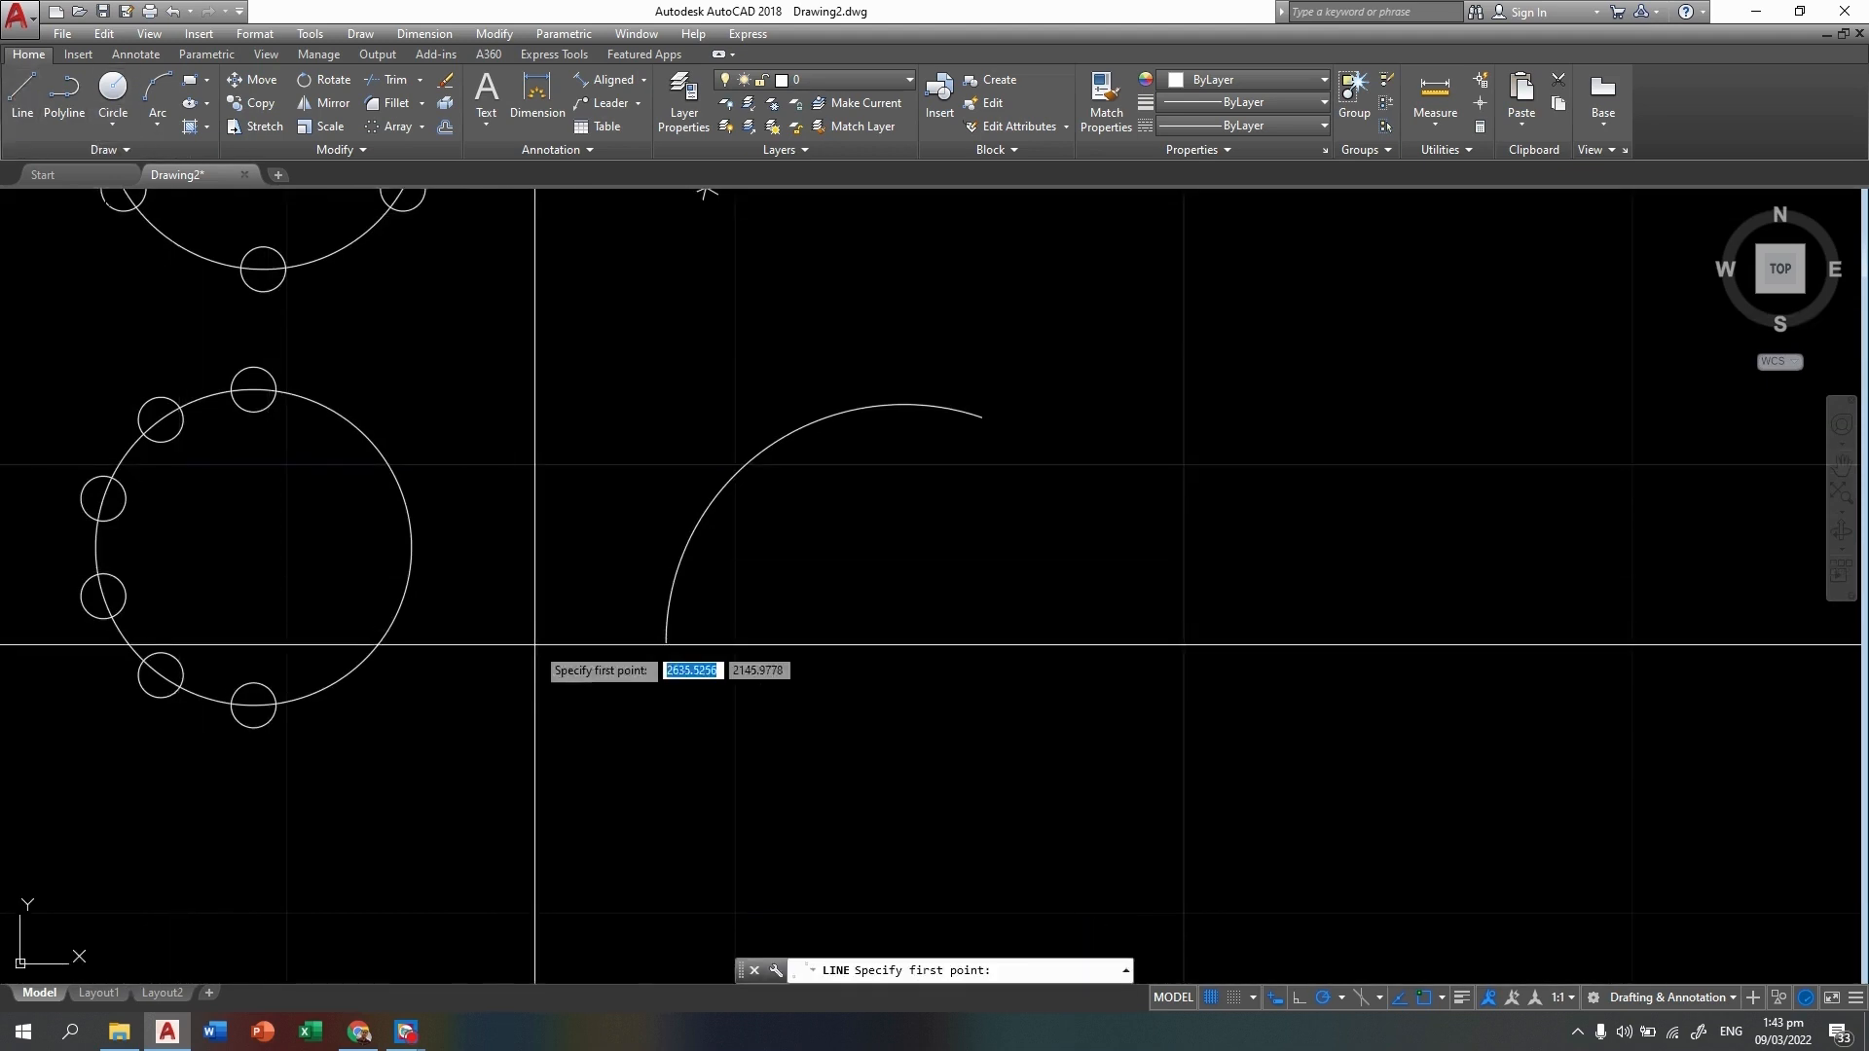
pyautogui.scroll(2, 657, 666)
pyautogui.click(666, 641)
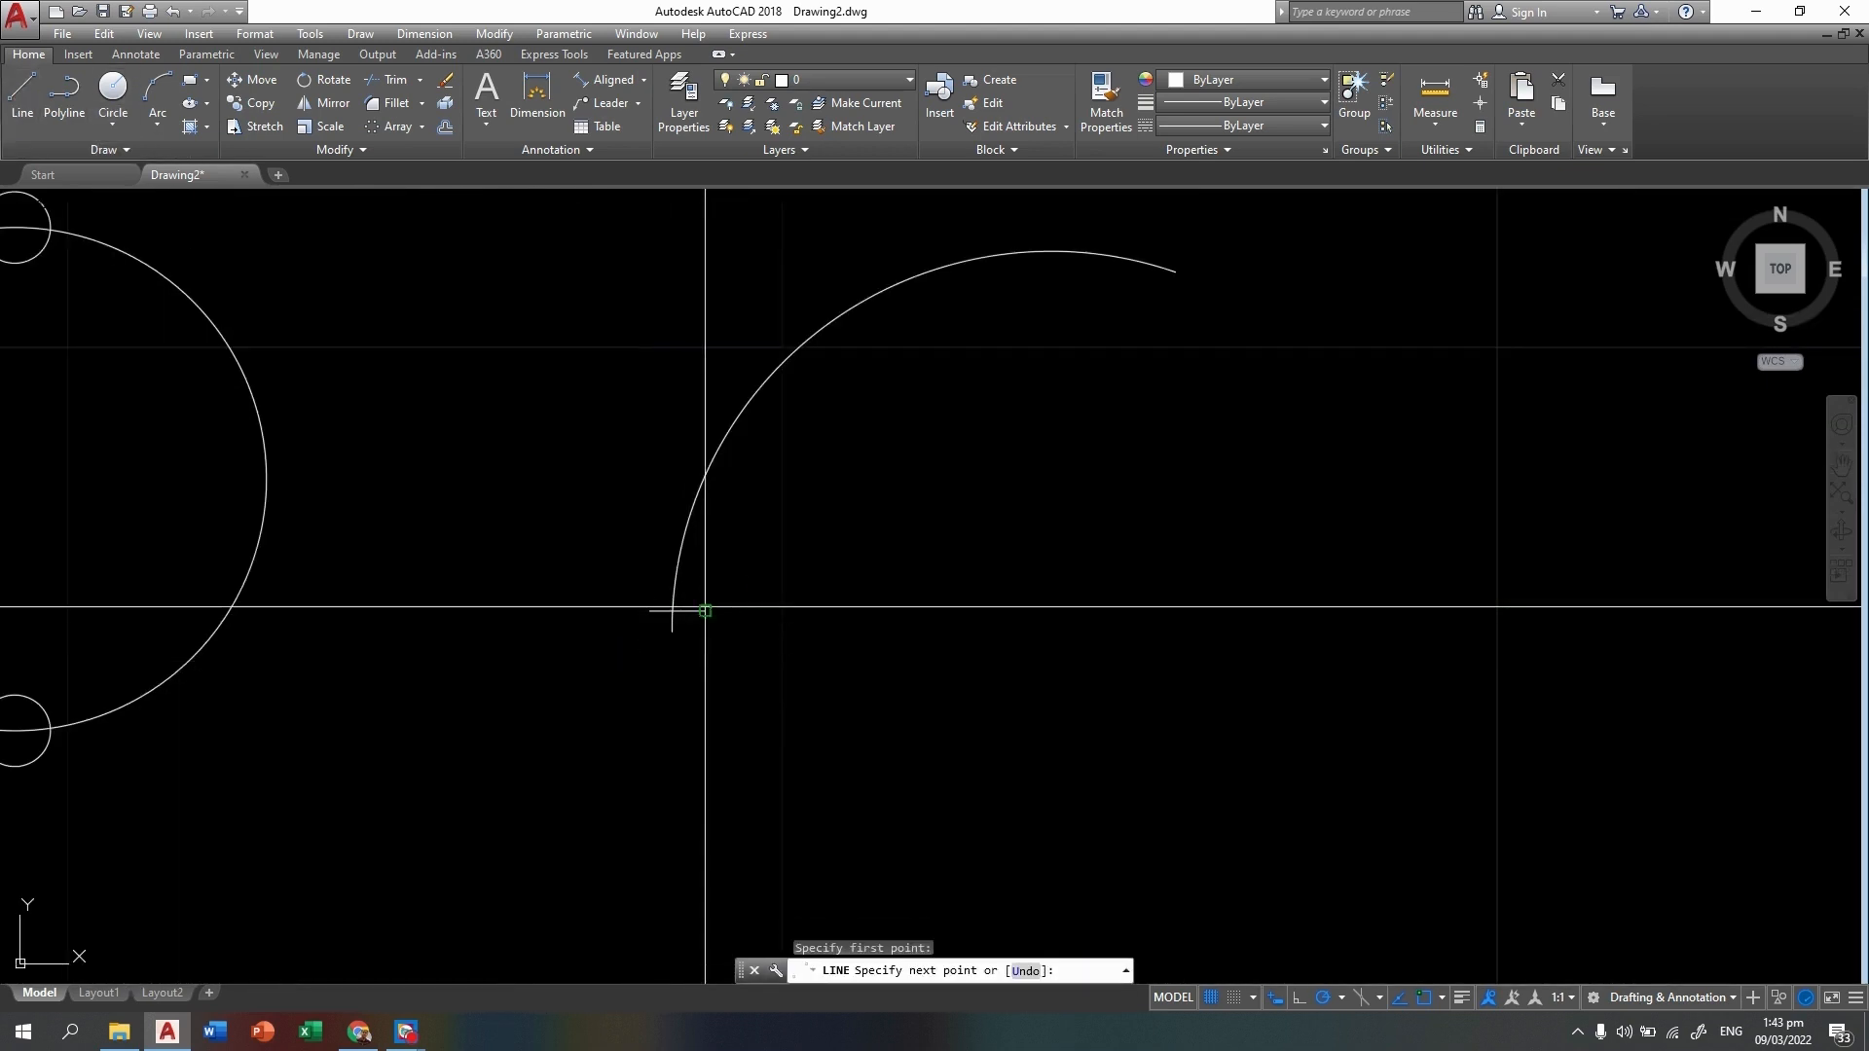
pyautogui.click(705, 611)
pyautogui.press('Return')
# Create a path array of the short horizontal line using the new arc as the path curve
pyautogui.scroll(-2, 713, 560)
pyautogui.moveTo(731, 404); pyautogui.dragTo(713, 580, button='middle')
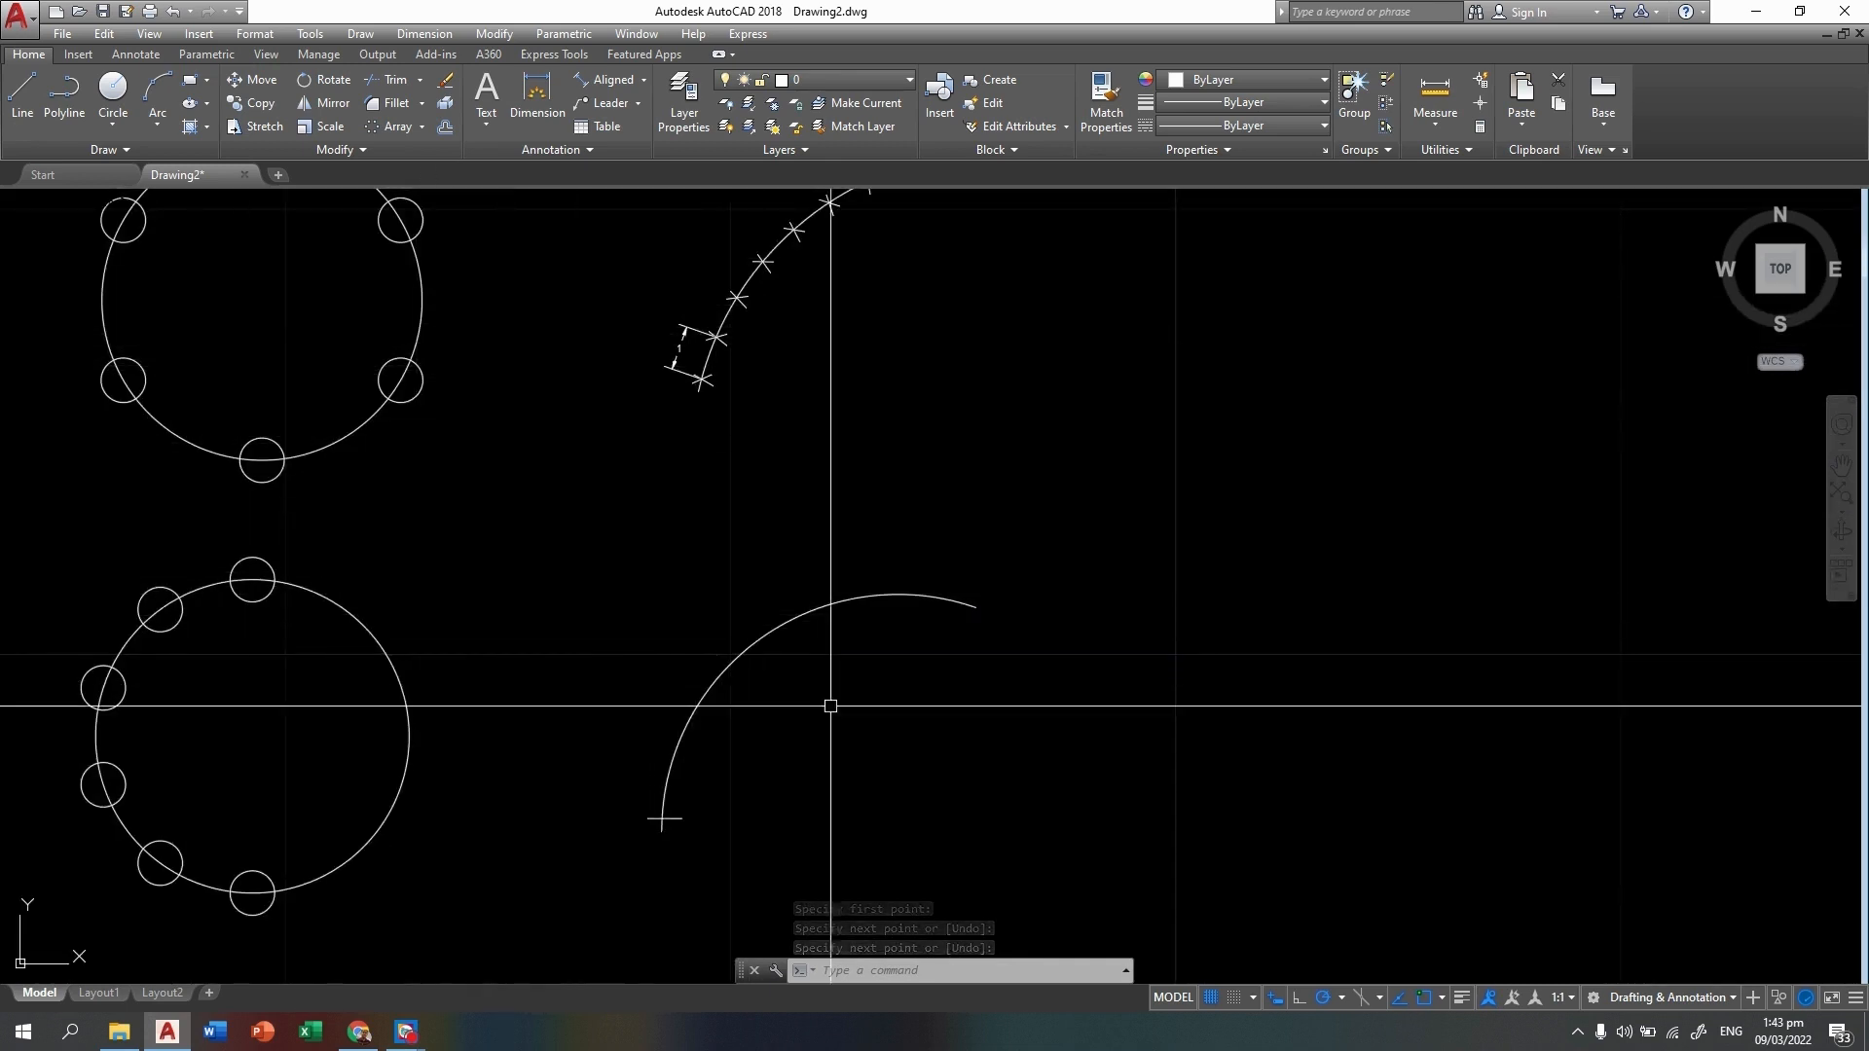
pyautogui.click(422, 126)
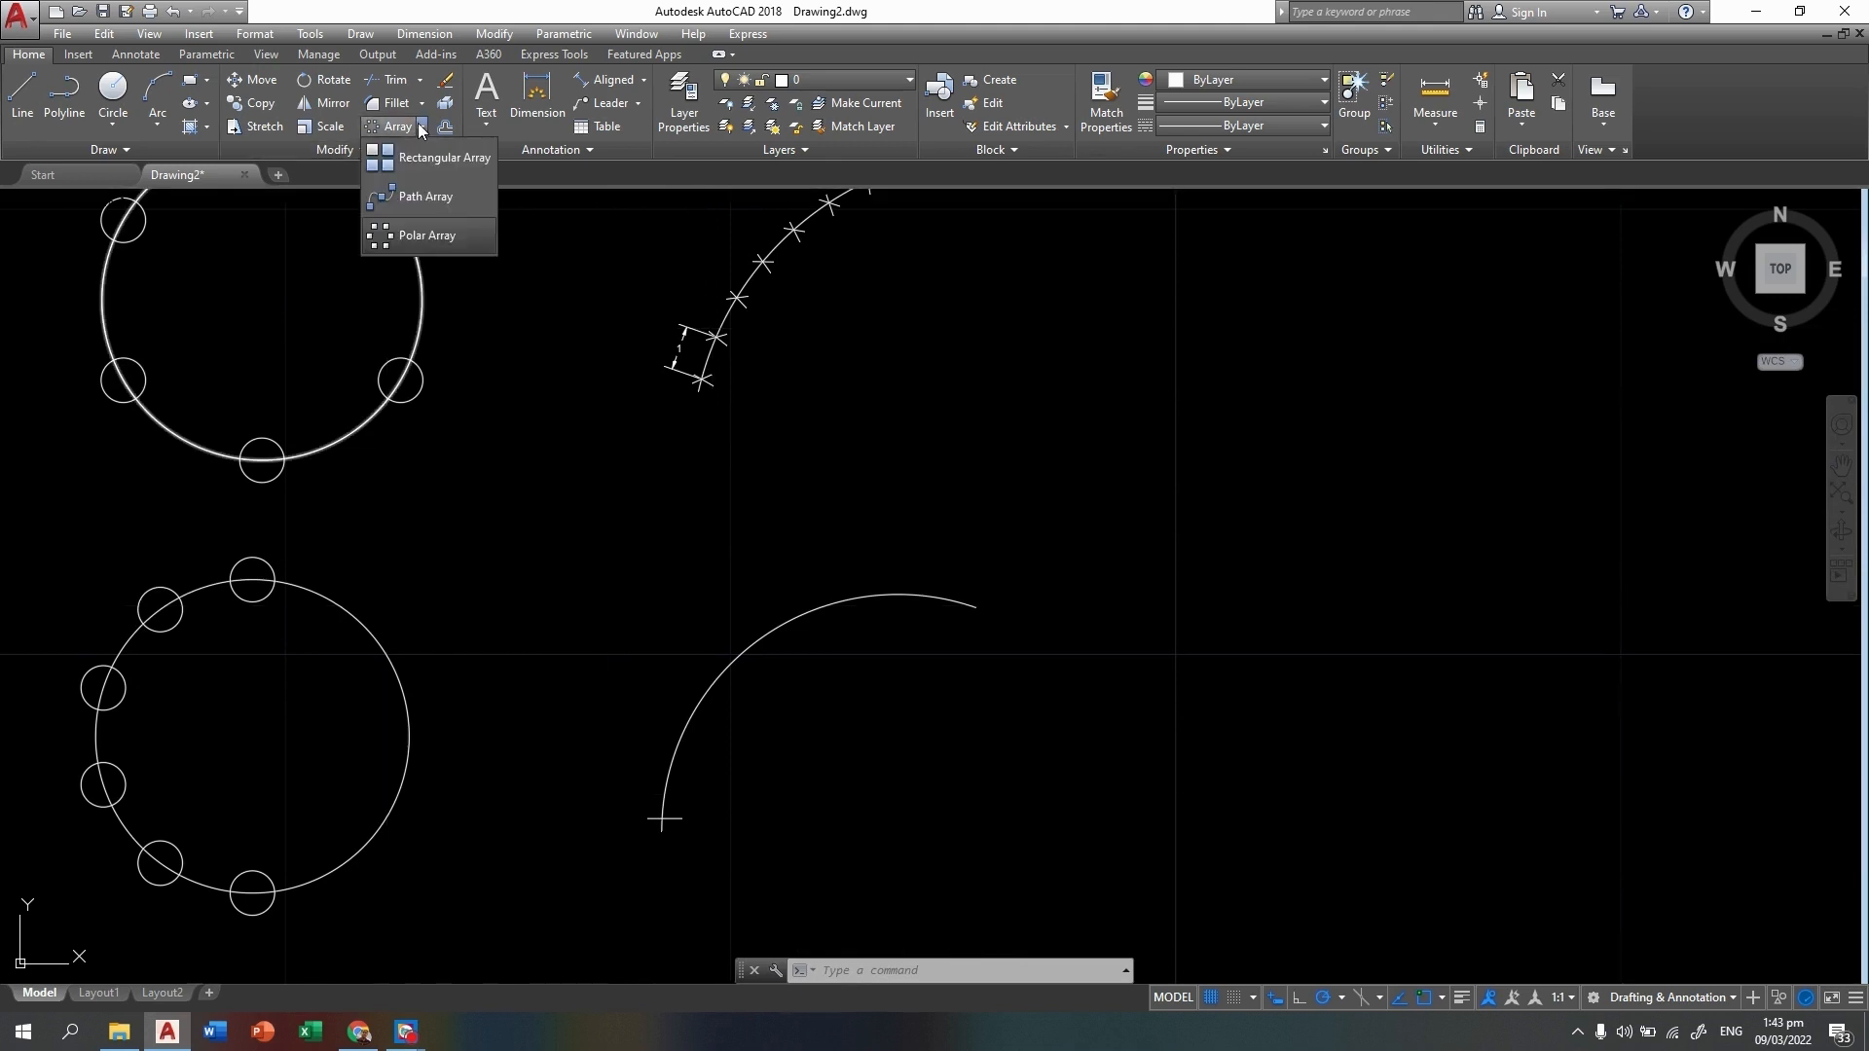
pyautogui.click(420, 197)
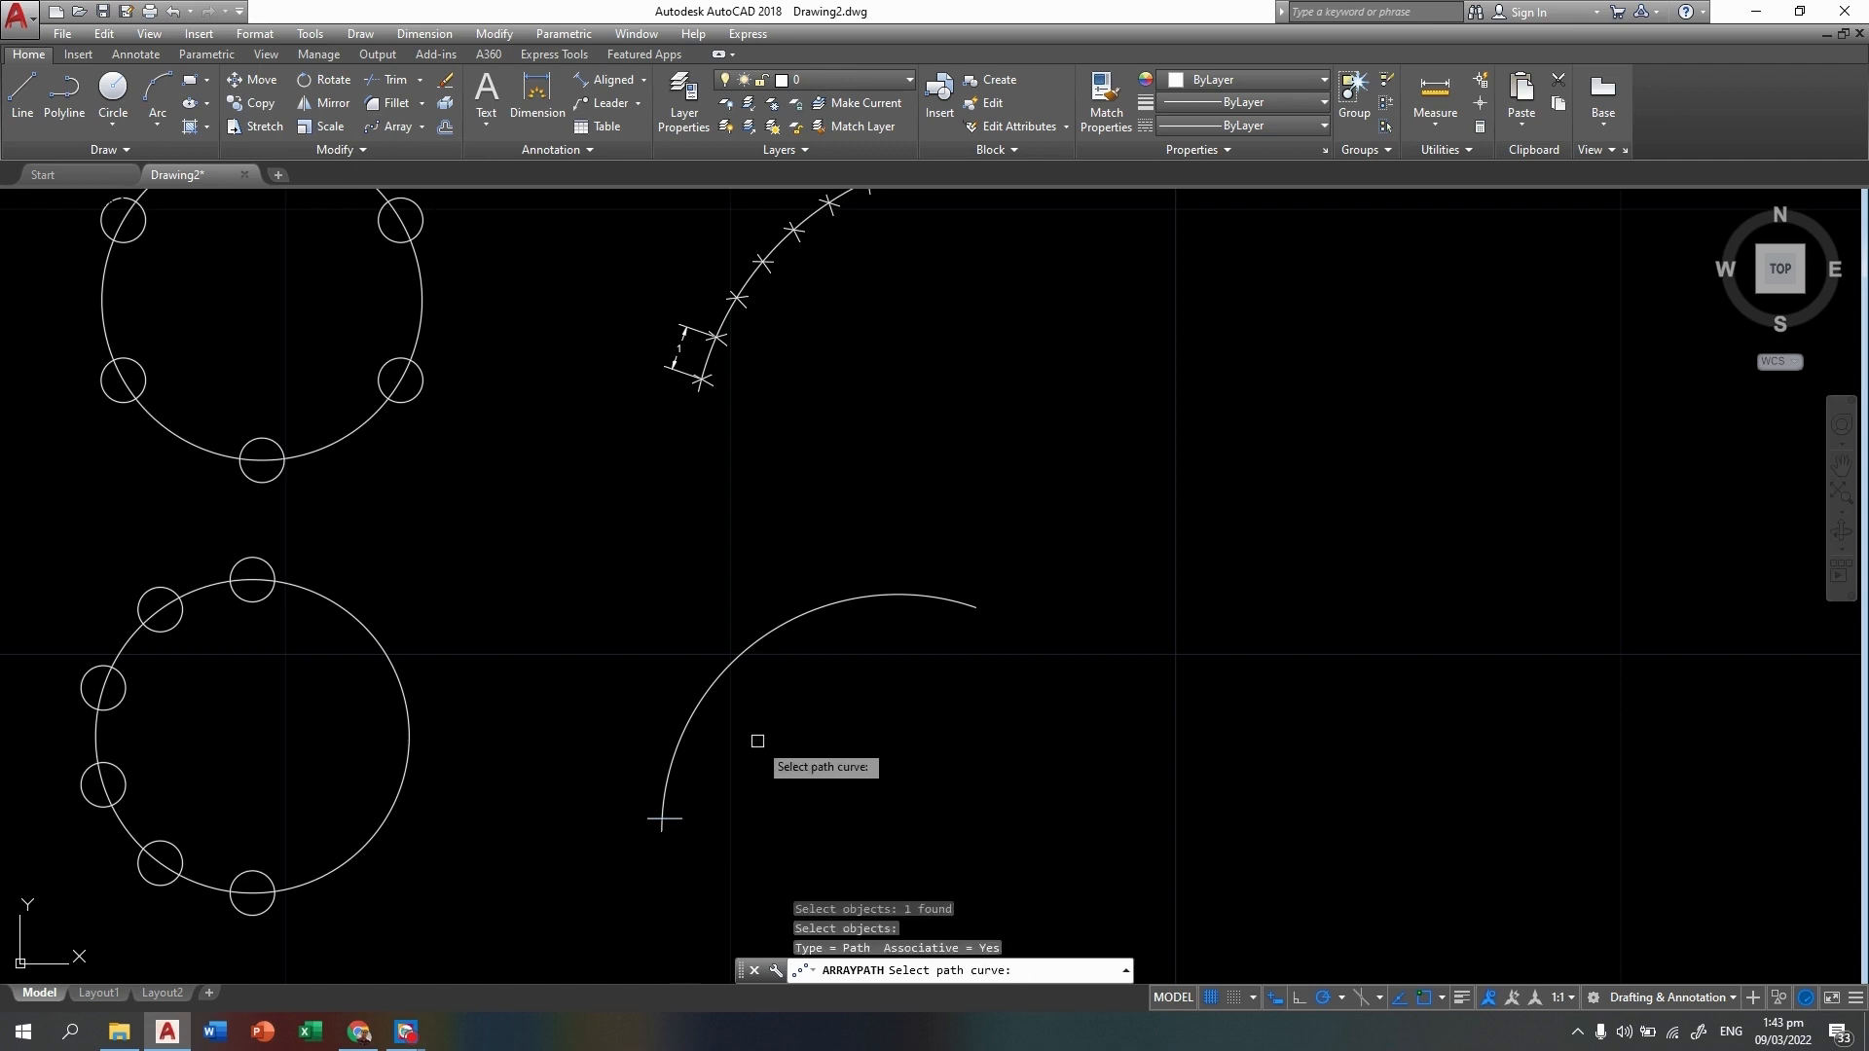
pyautogui.click(753, 647)
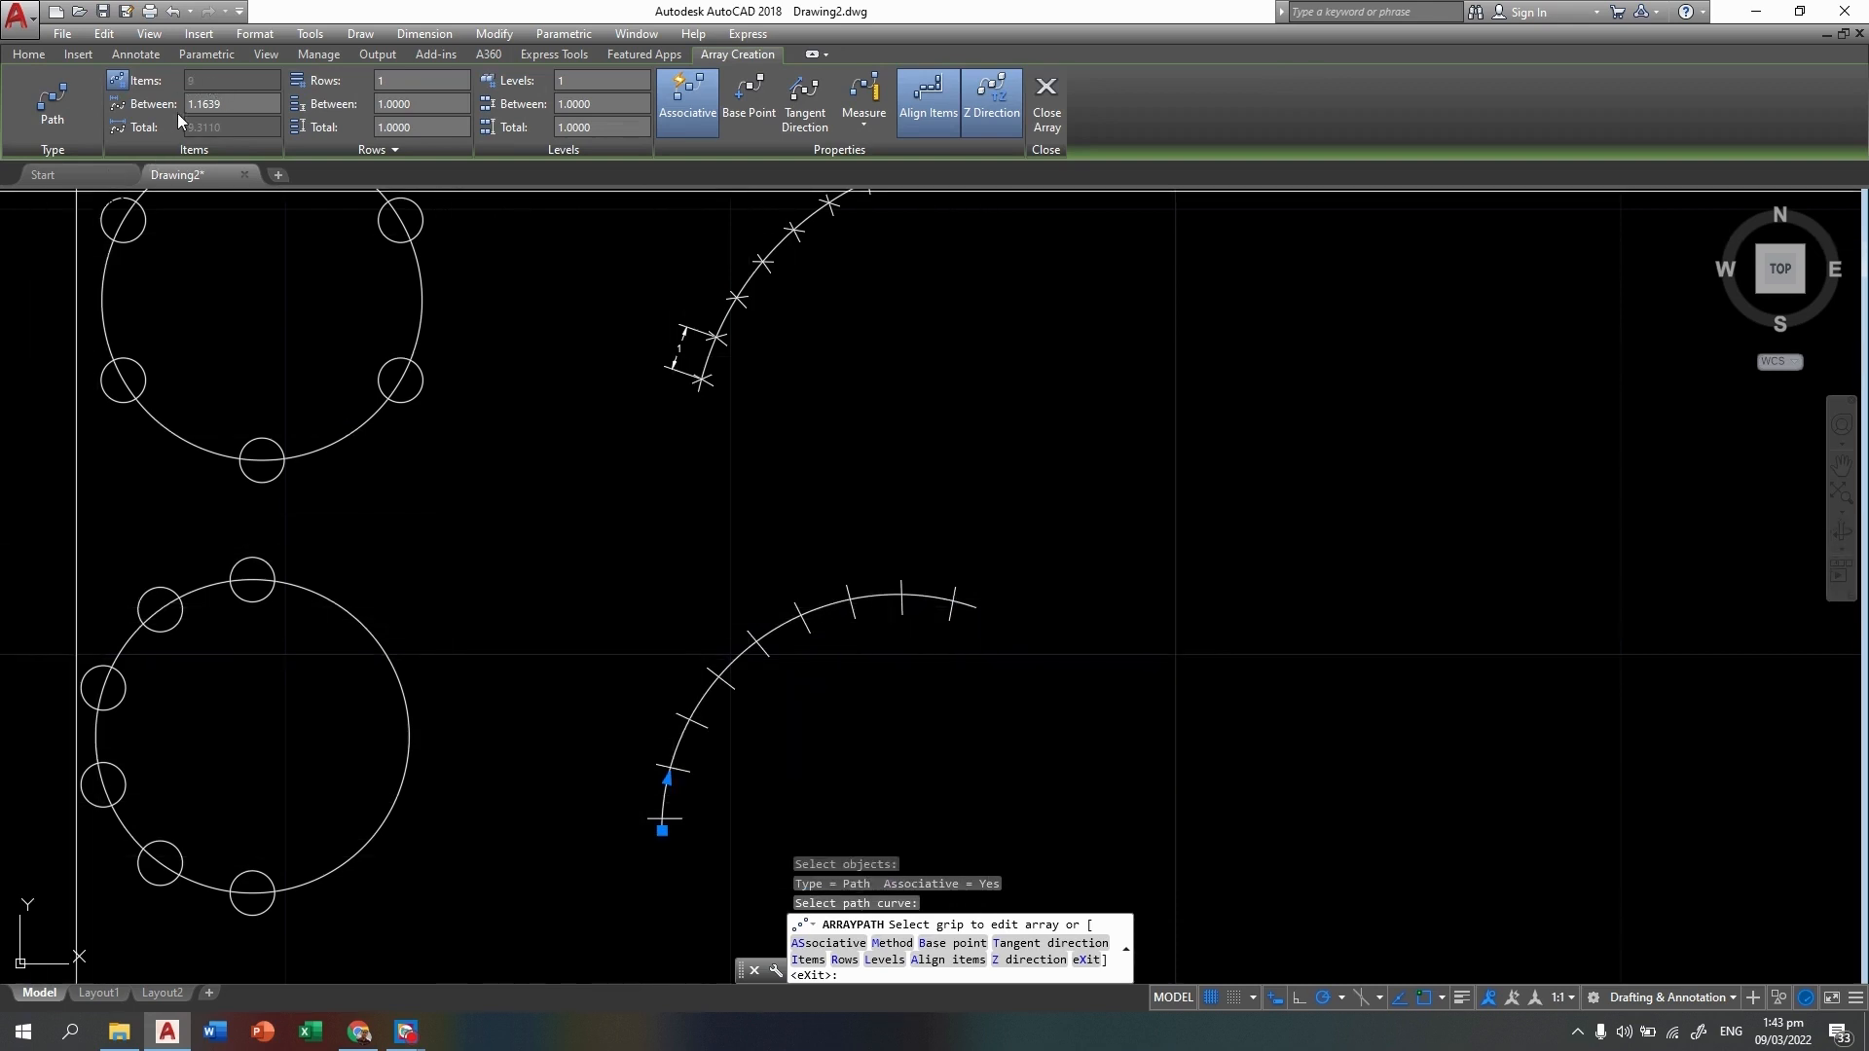
pyautogui.scroll(3, 685, 418)
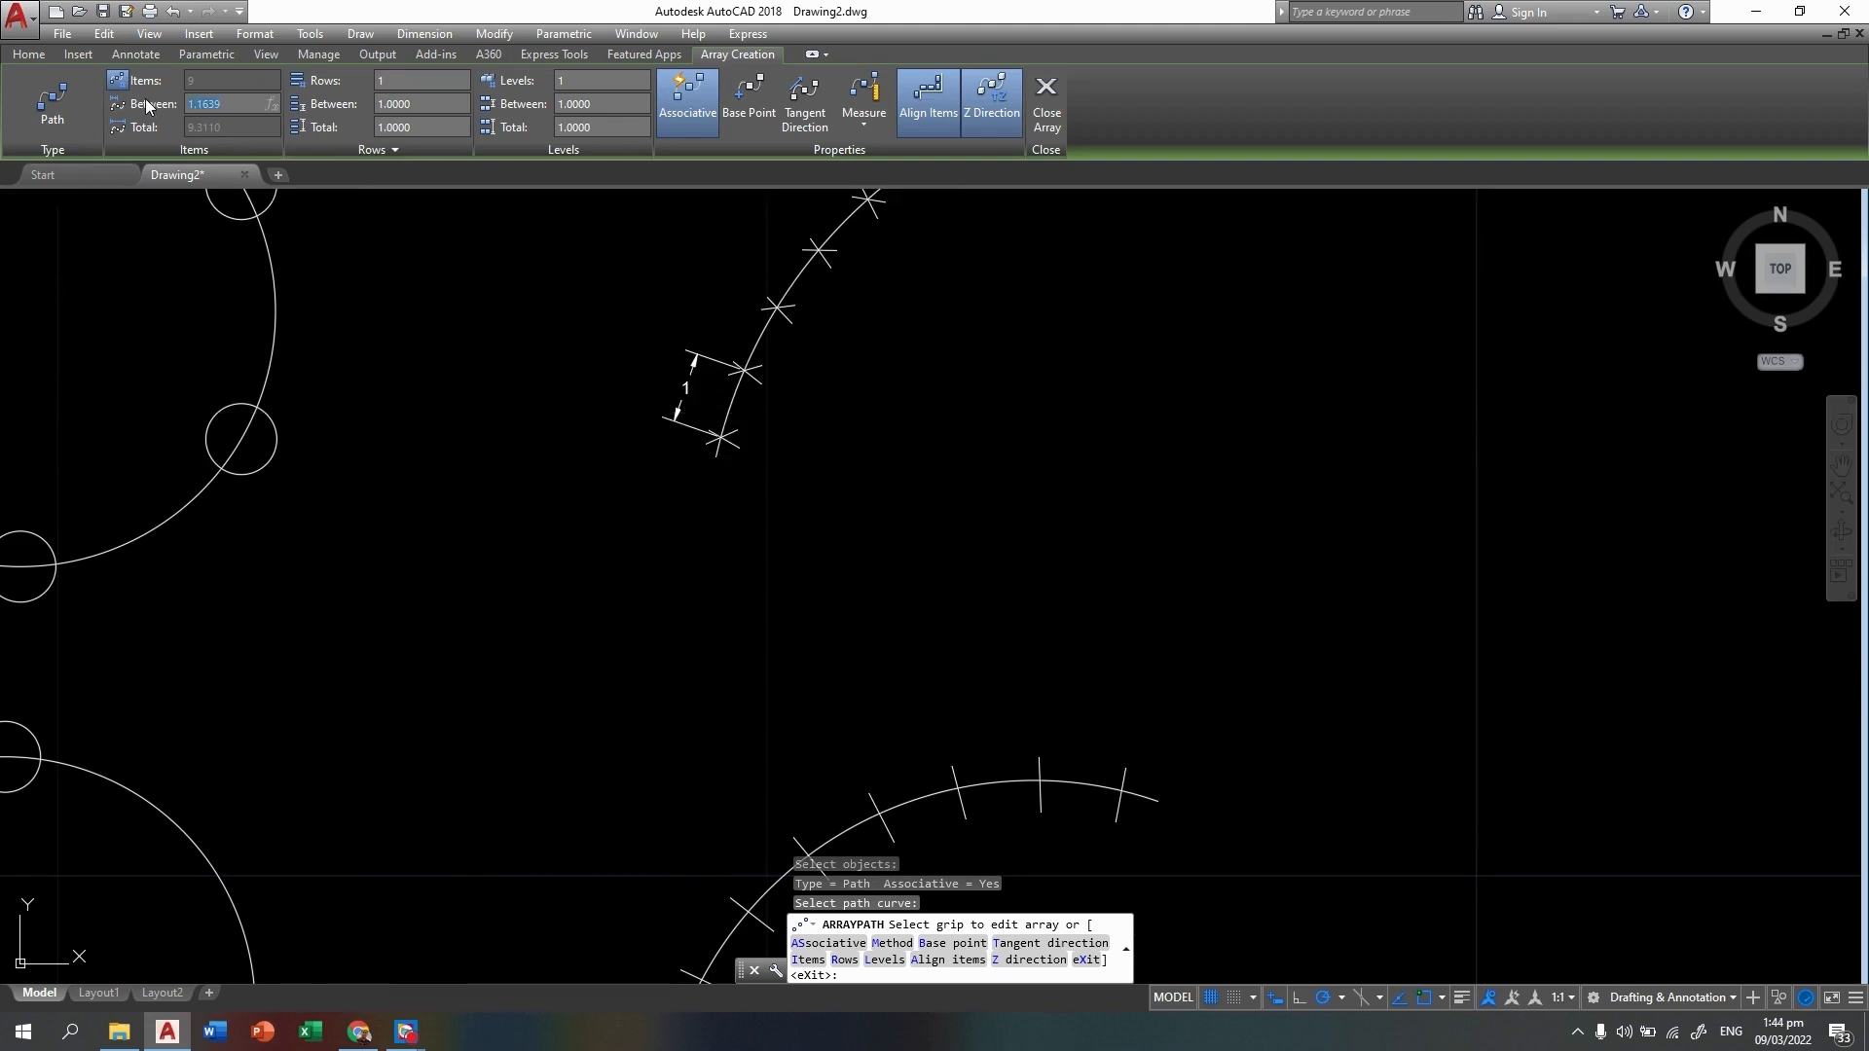
# Set the spacing between the path array's items to 1
pyautogui.write('1')
pyautogui.press('Return')
pyautogui.moveTo(588, 562); pyautogui.dragTo(608, 455, button='middle')
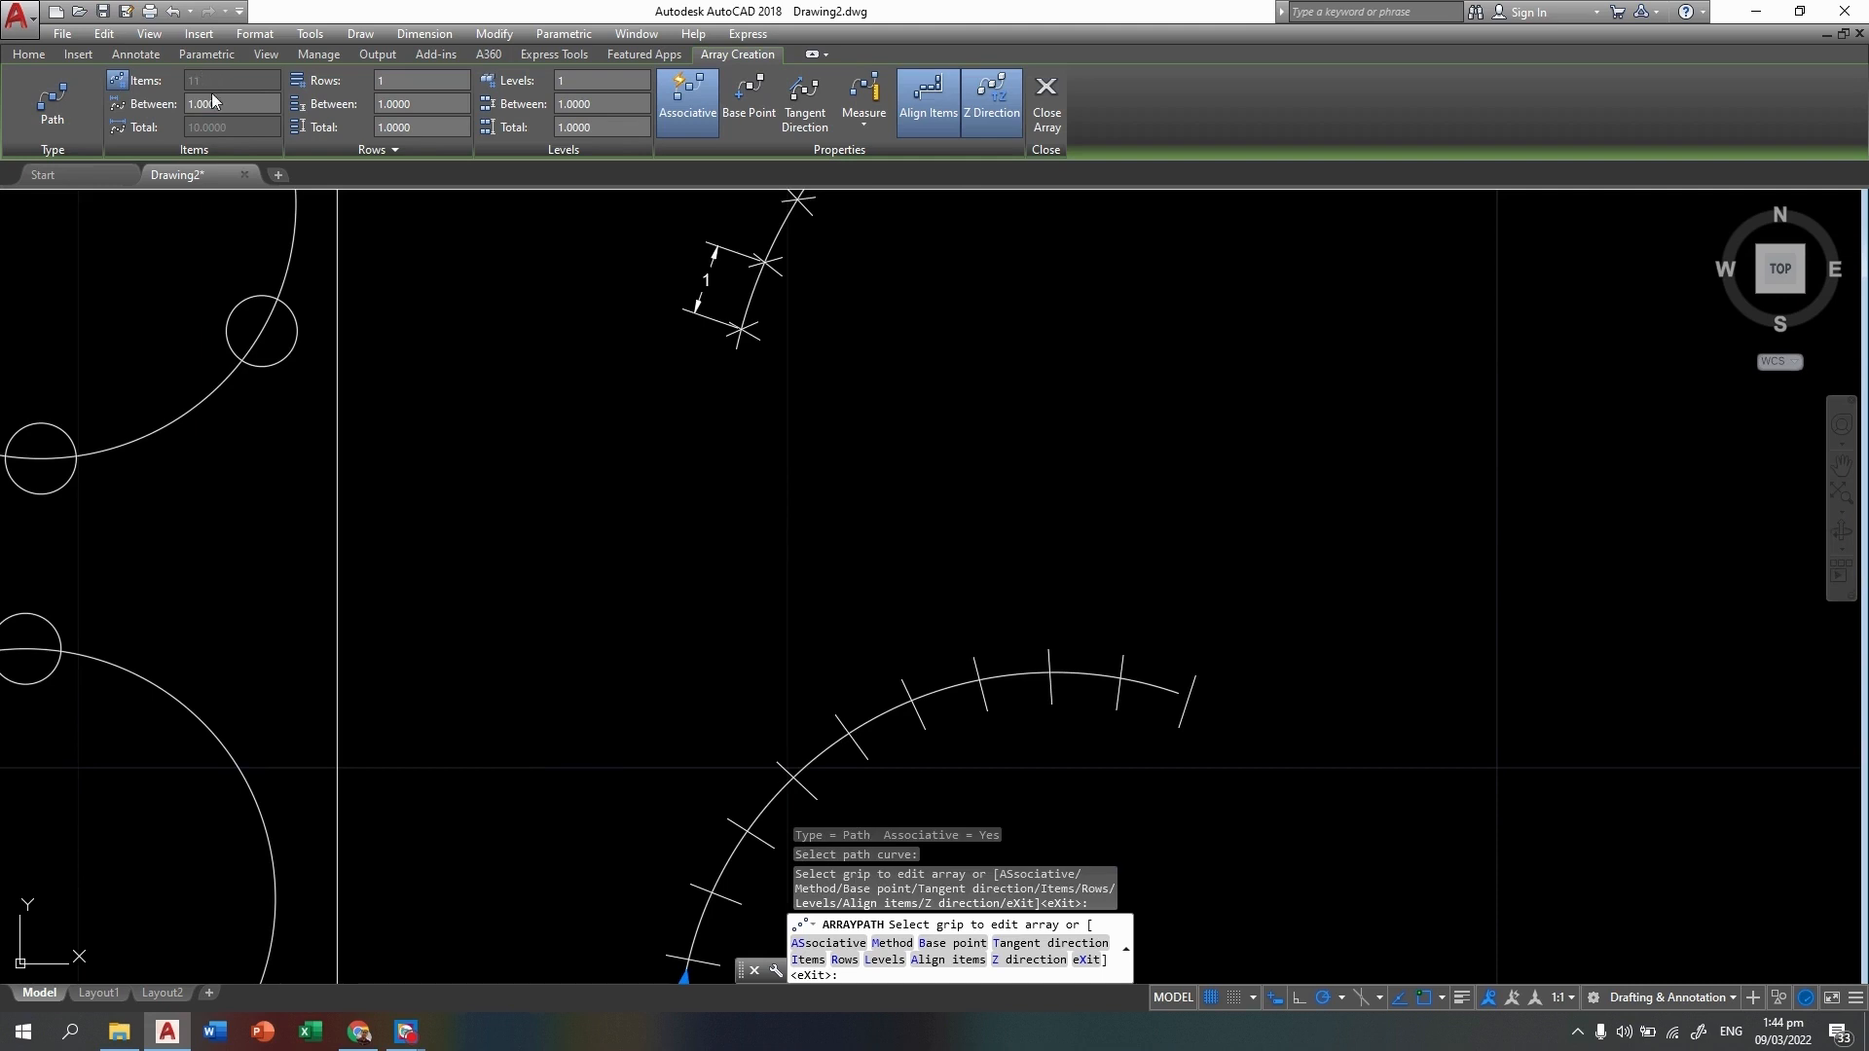
pyautogui.scroll(-4, 668, 545)
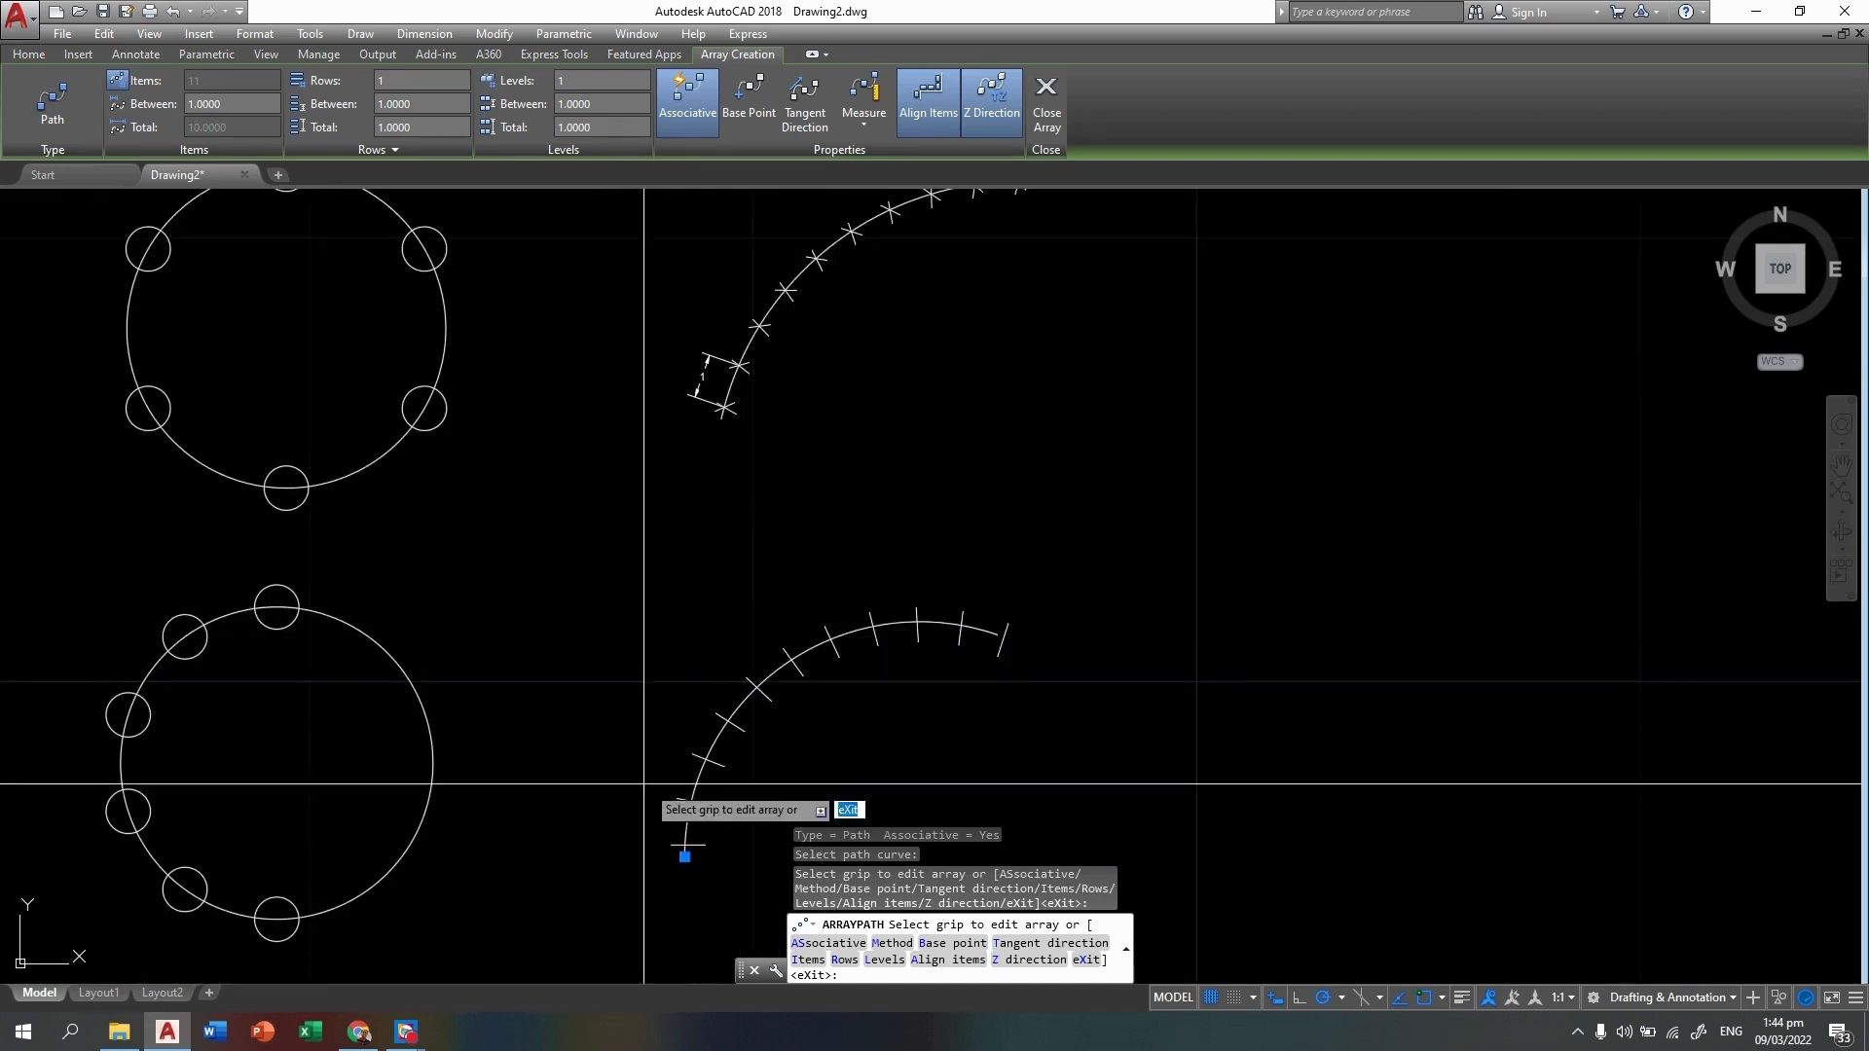
pyautogui.moveTo(650, 625); pyautogui.dragTo(641, 719, button='middle')
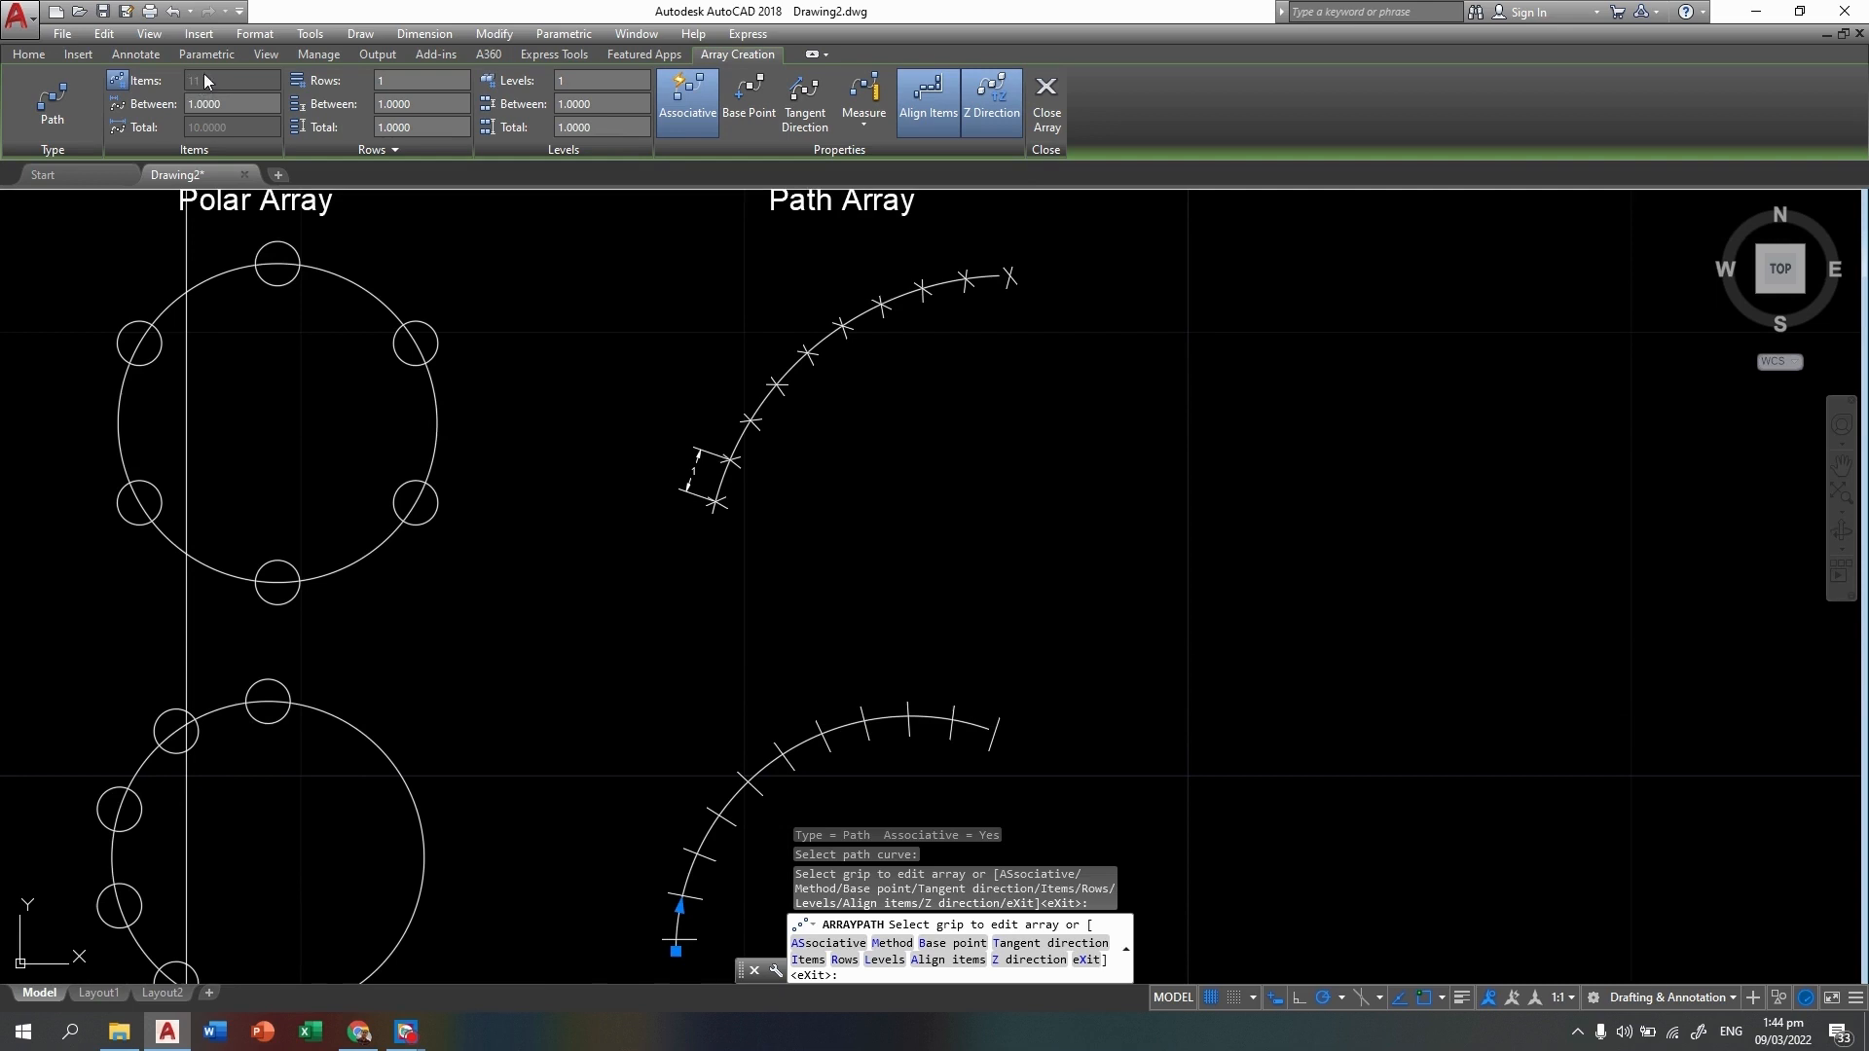
# Unlock the path array's item count, set it to 8 items, and finish the array
pyautogui.click(122, 78)
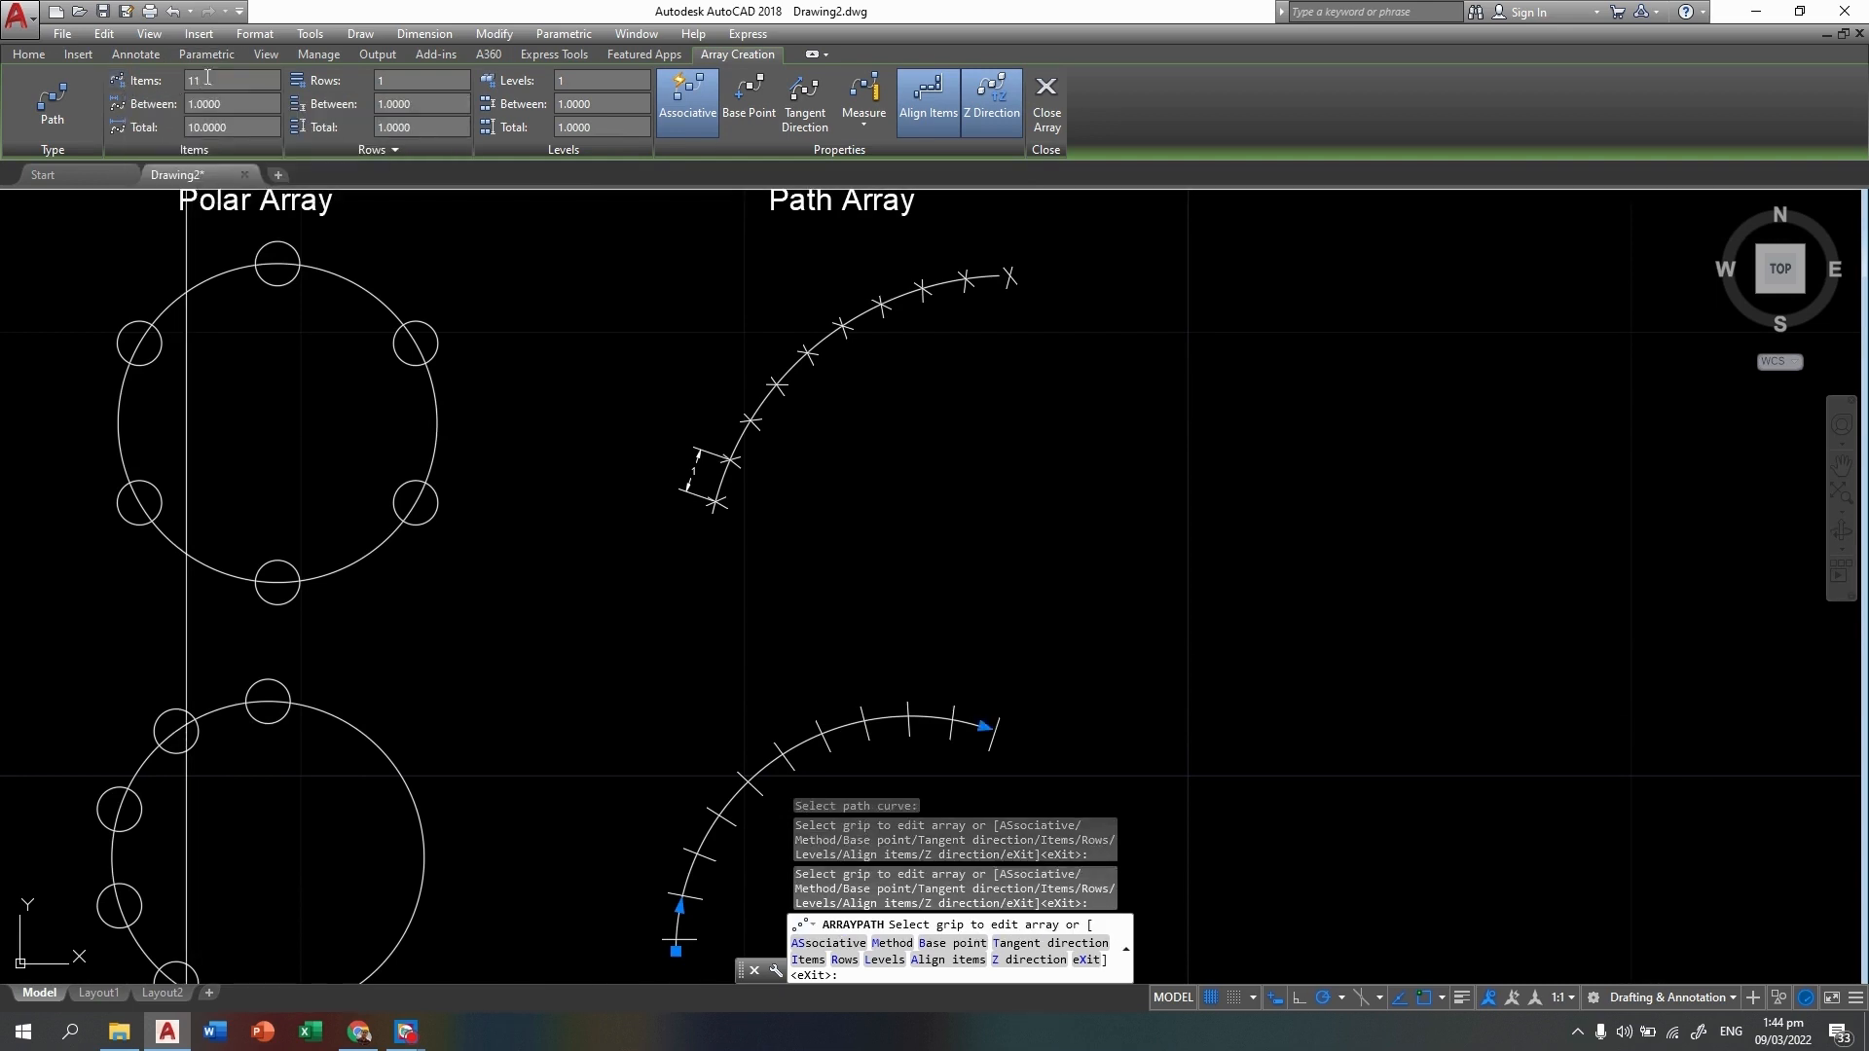
pyautogui.moveTo(646, 624); pyautogui.dragTo(626, 535, button='middle')
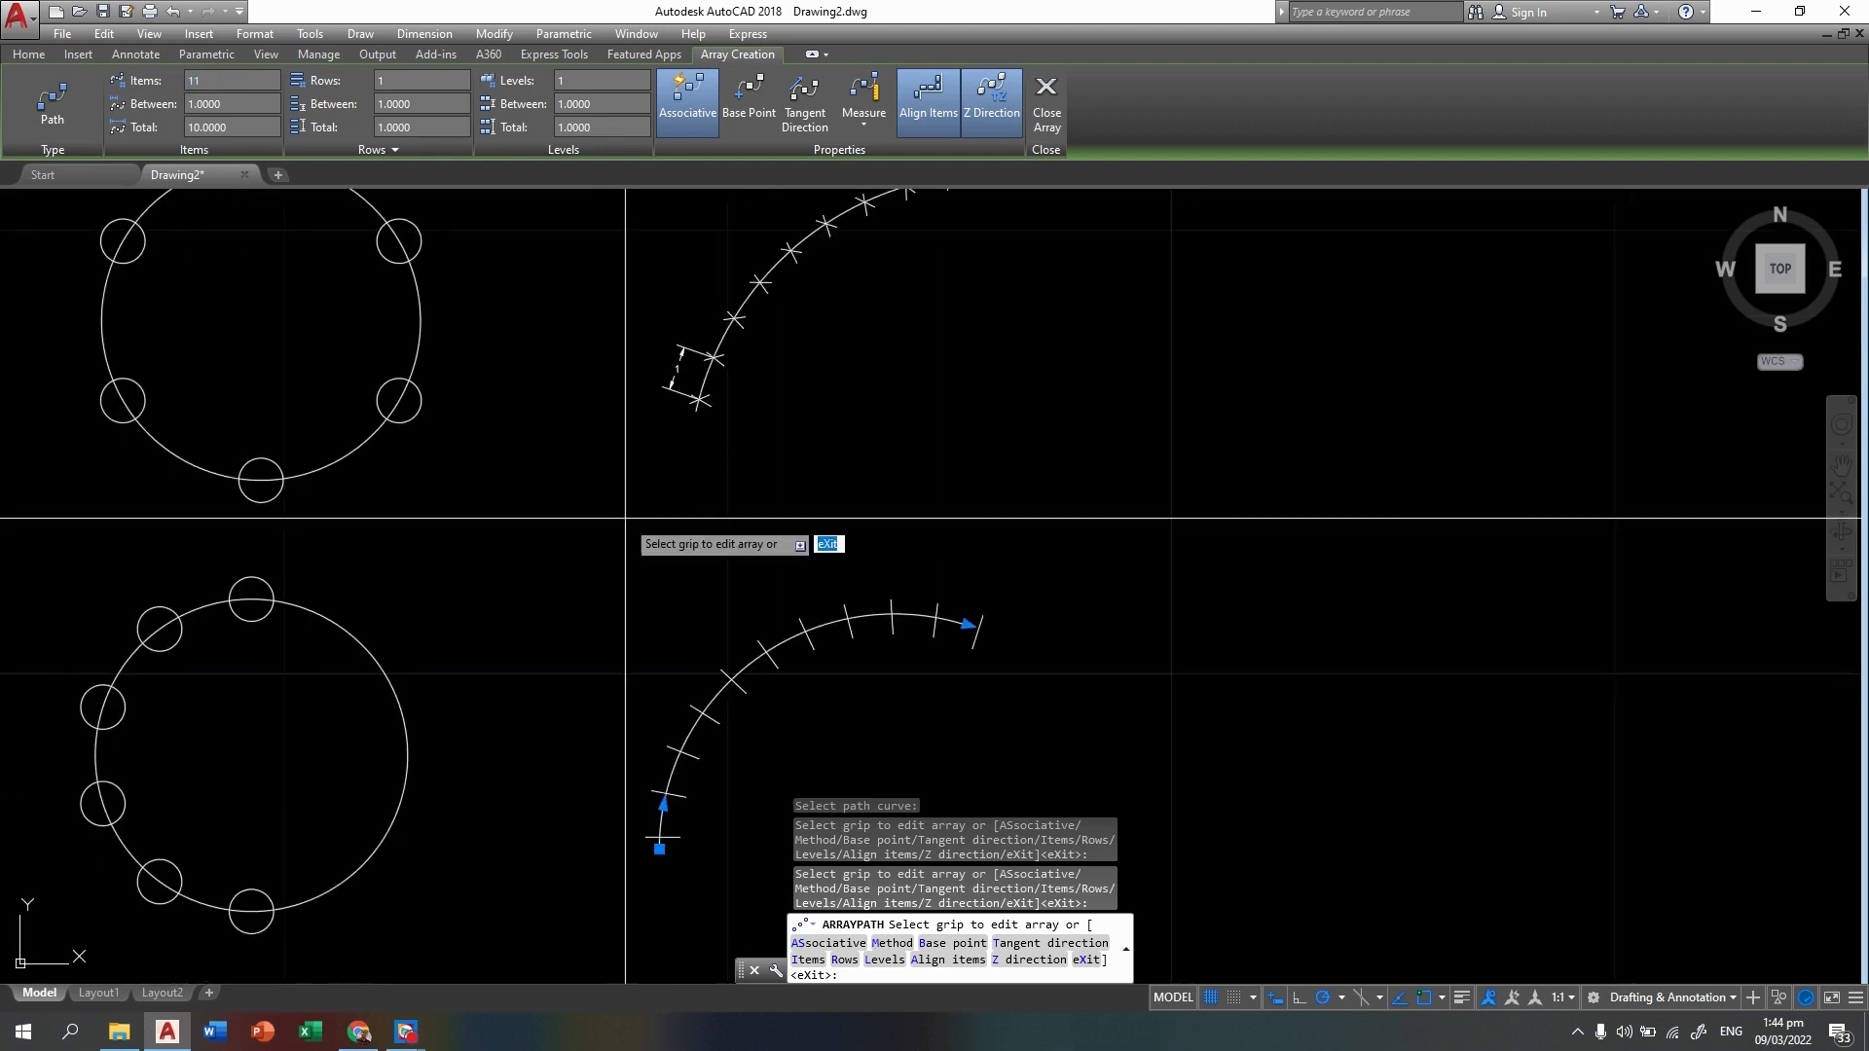
pyautogui.moveTo(219, 79); pyautogui.dragTo(160, 70)
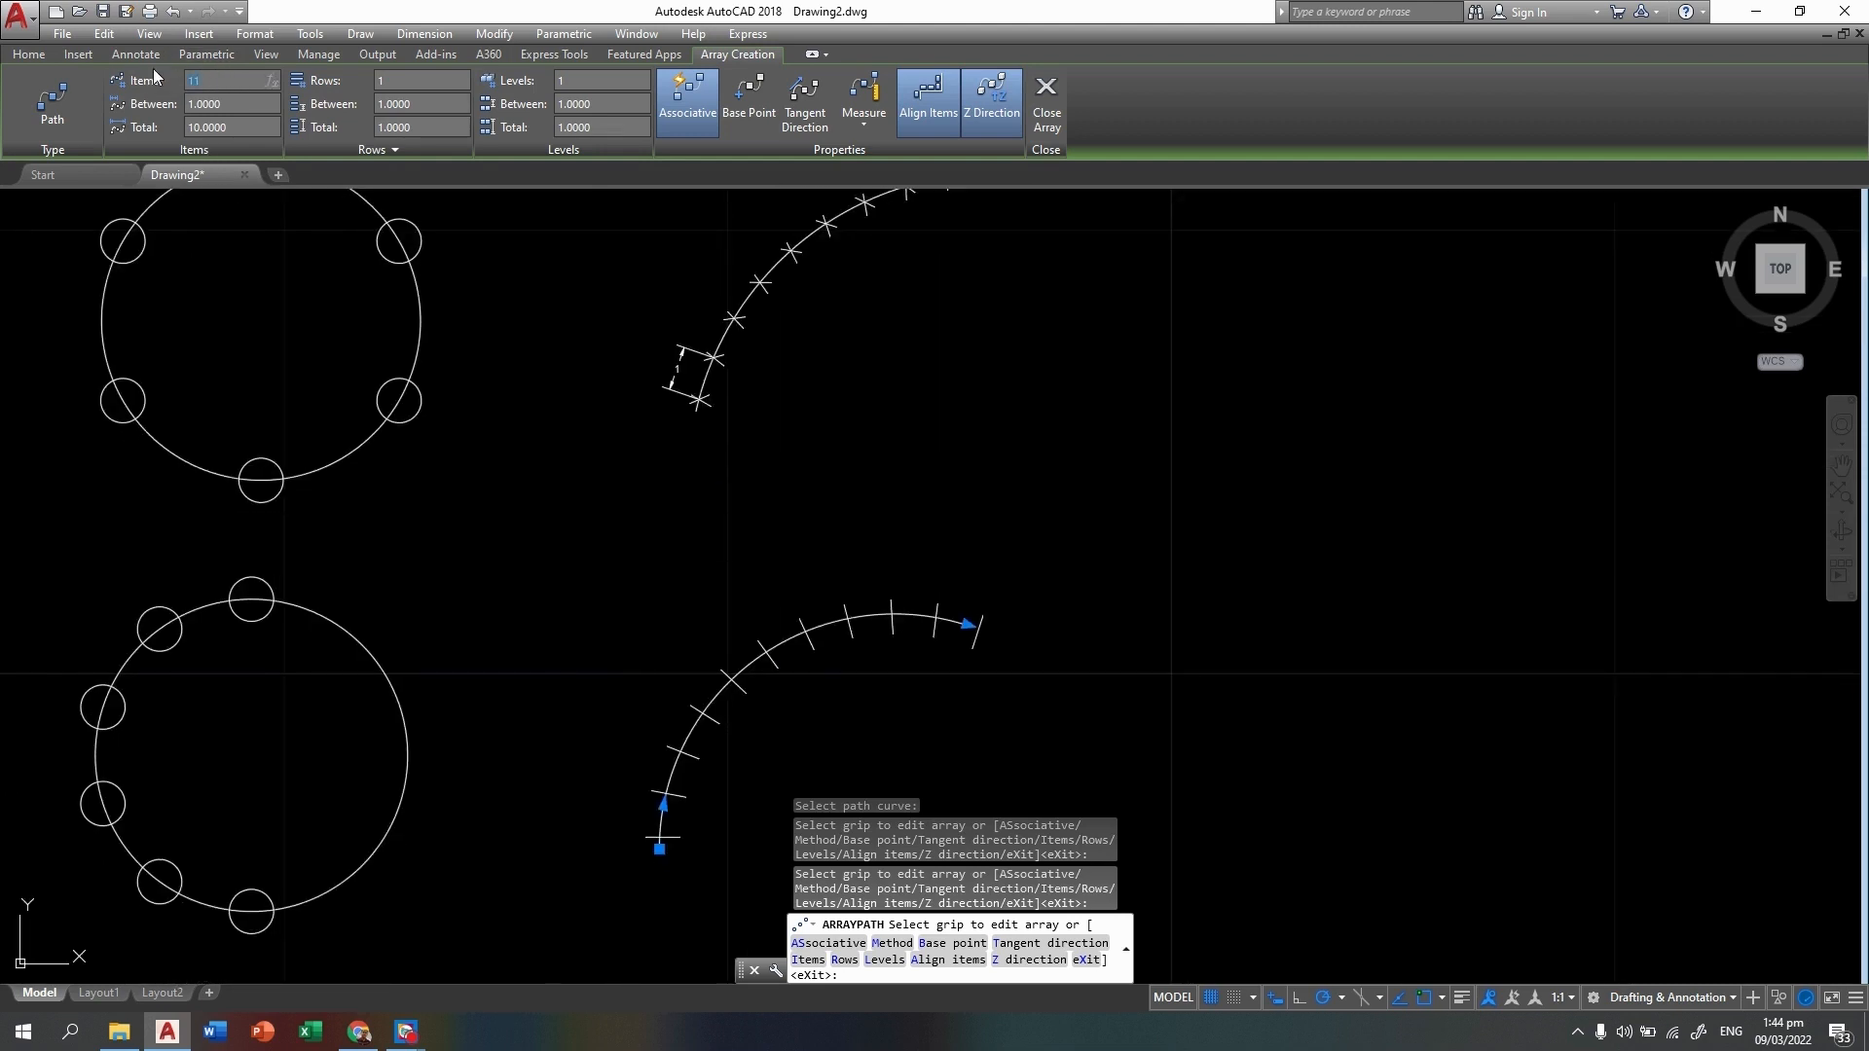
pyautogui.write('13')
pyautogui.press('Return')
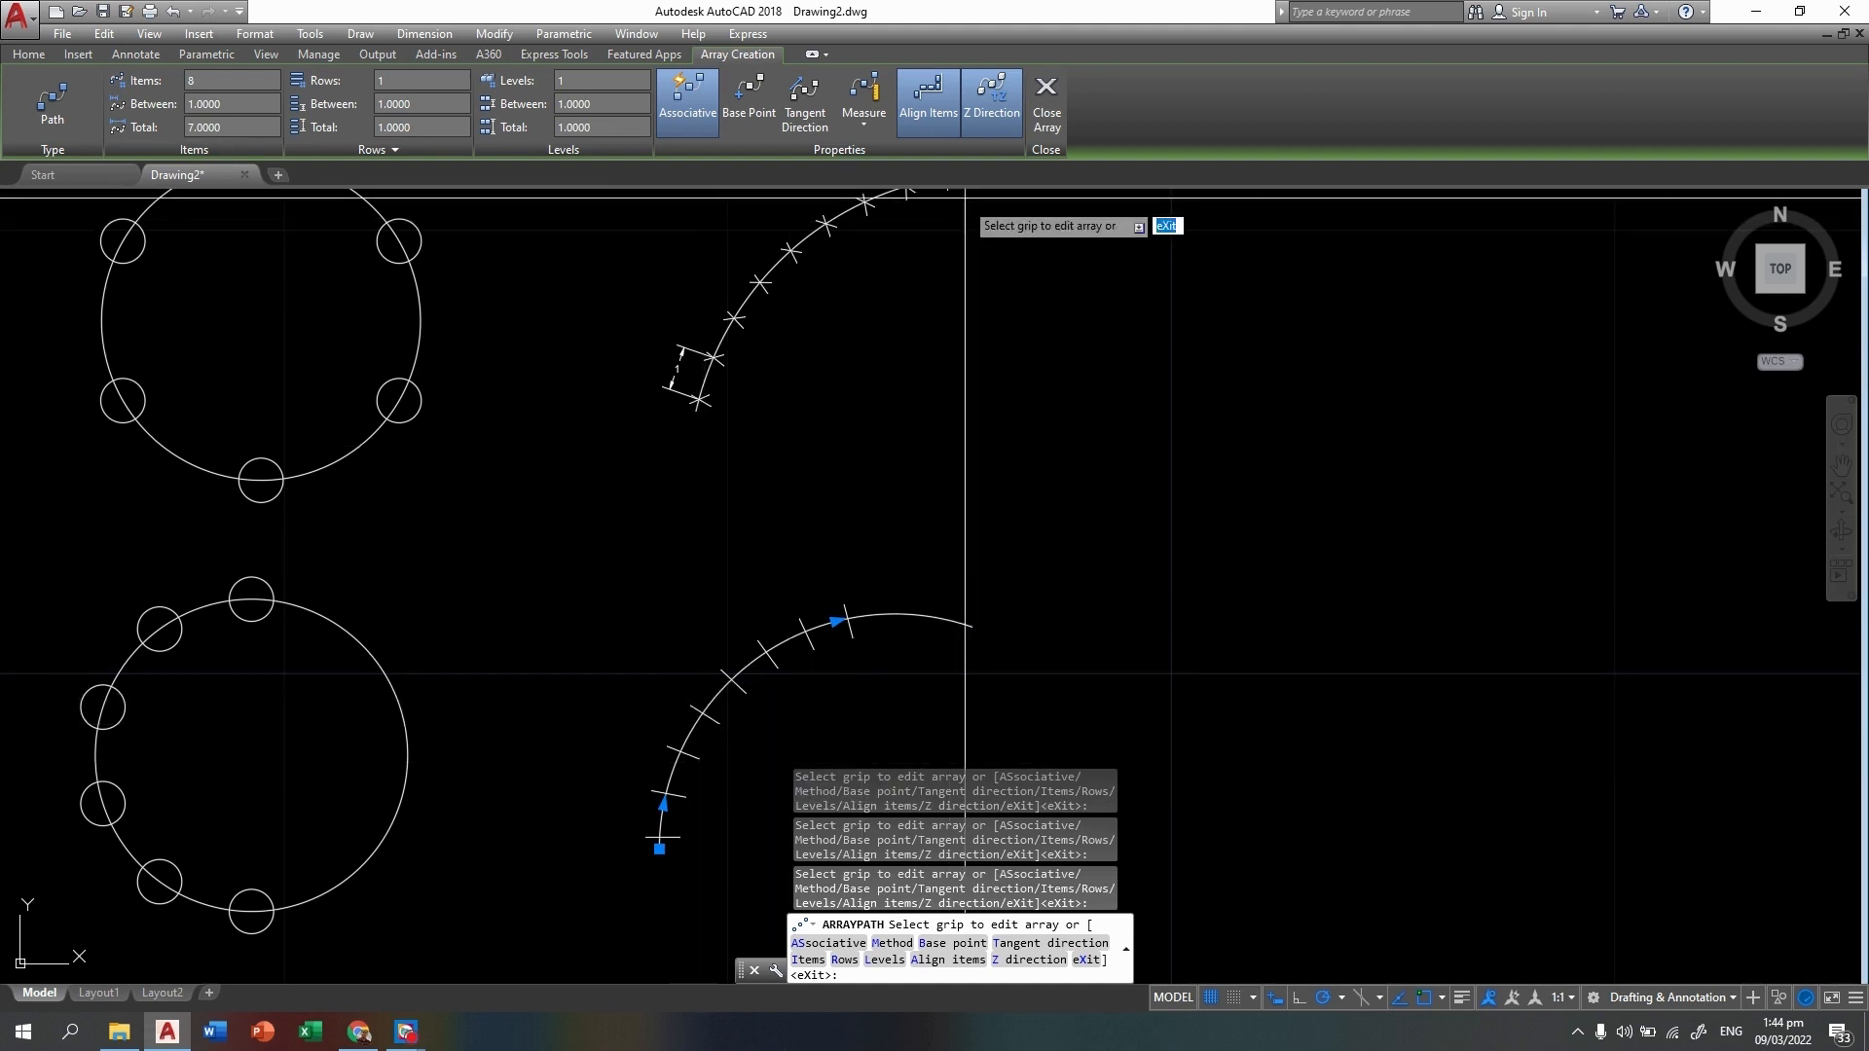
pyautogui.click(1049, 97)
pyautogui.scroll(-2, 843, 530)
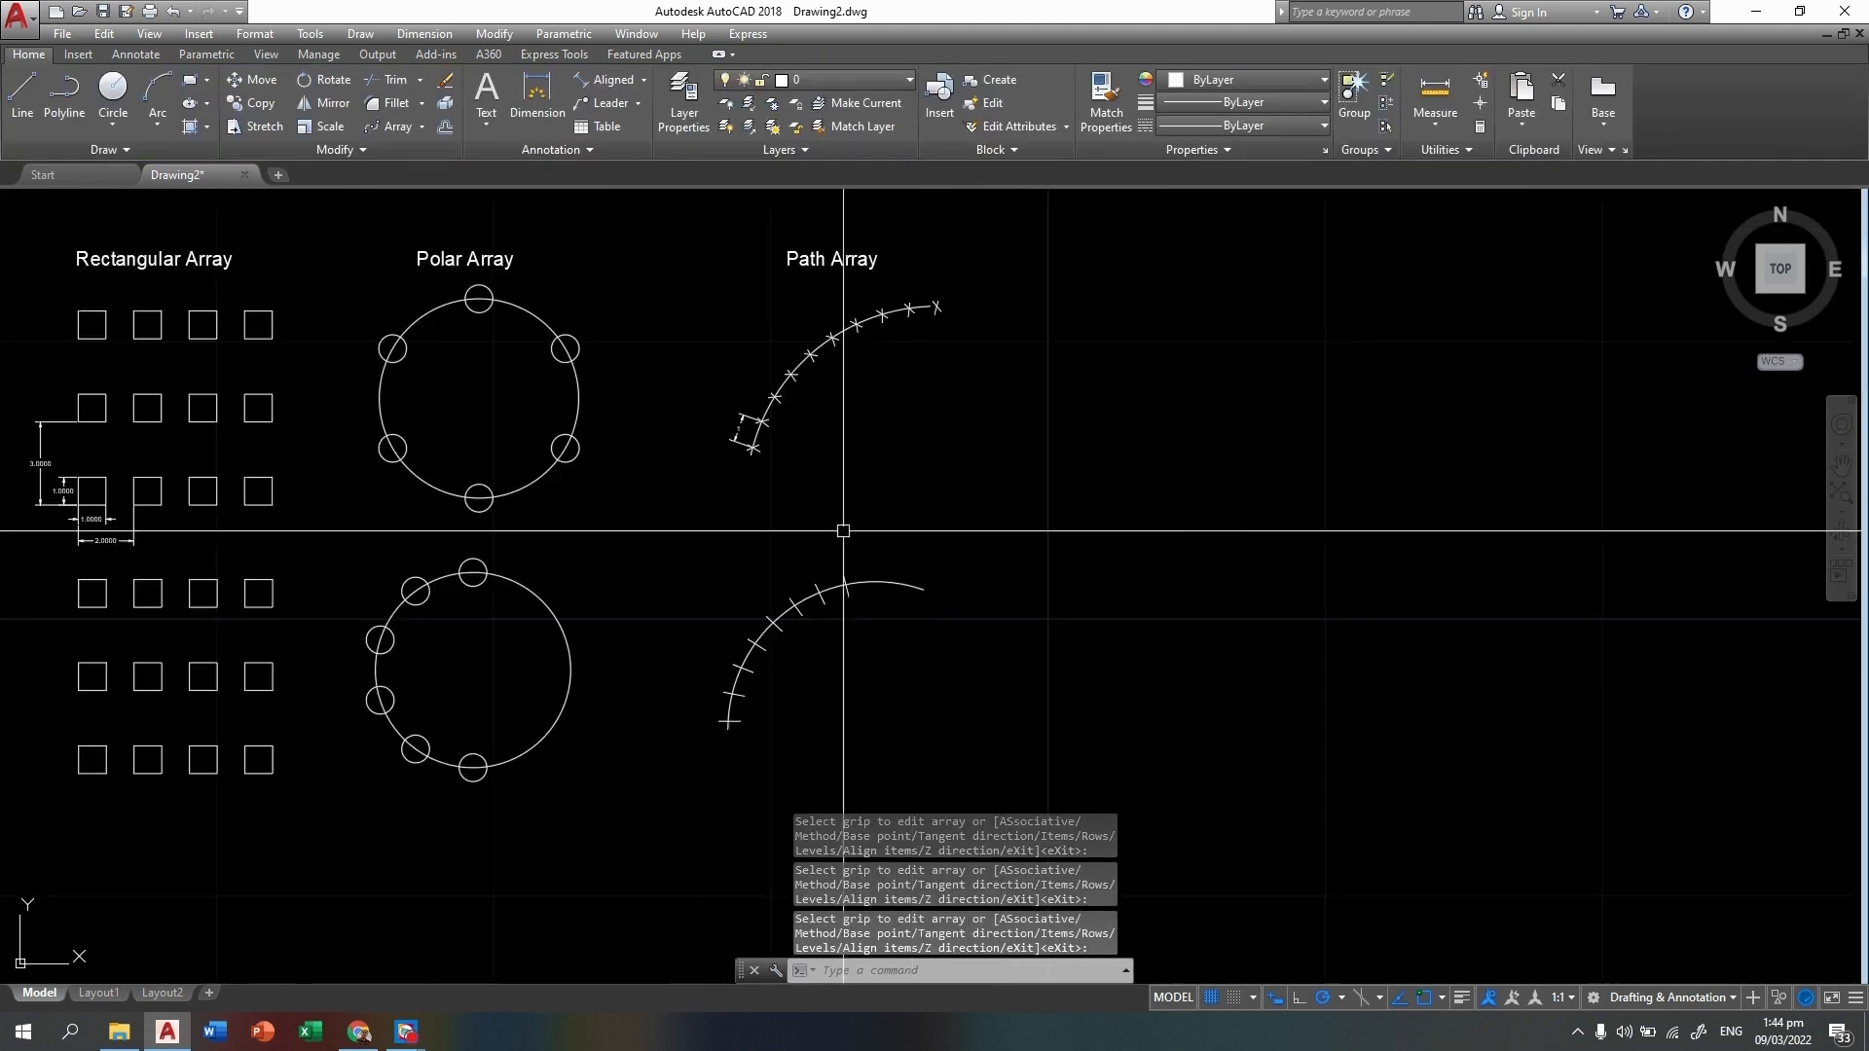
# Examine the array settings of the new rectangular, polar and path arrays by selecting and closing each in turn
pyautogui.scroll(-2, 436, 416)
pyautogui.moveTo(436, 416); pyautogui.dragTo(689, 436, button='middle')
pyautogui.scroll(2, 690, 436)
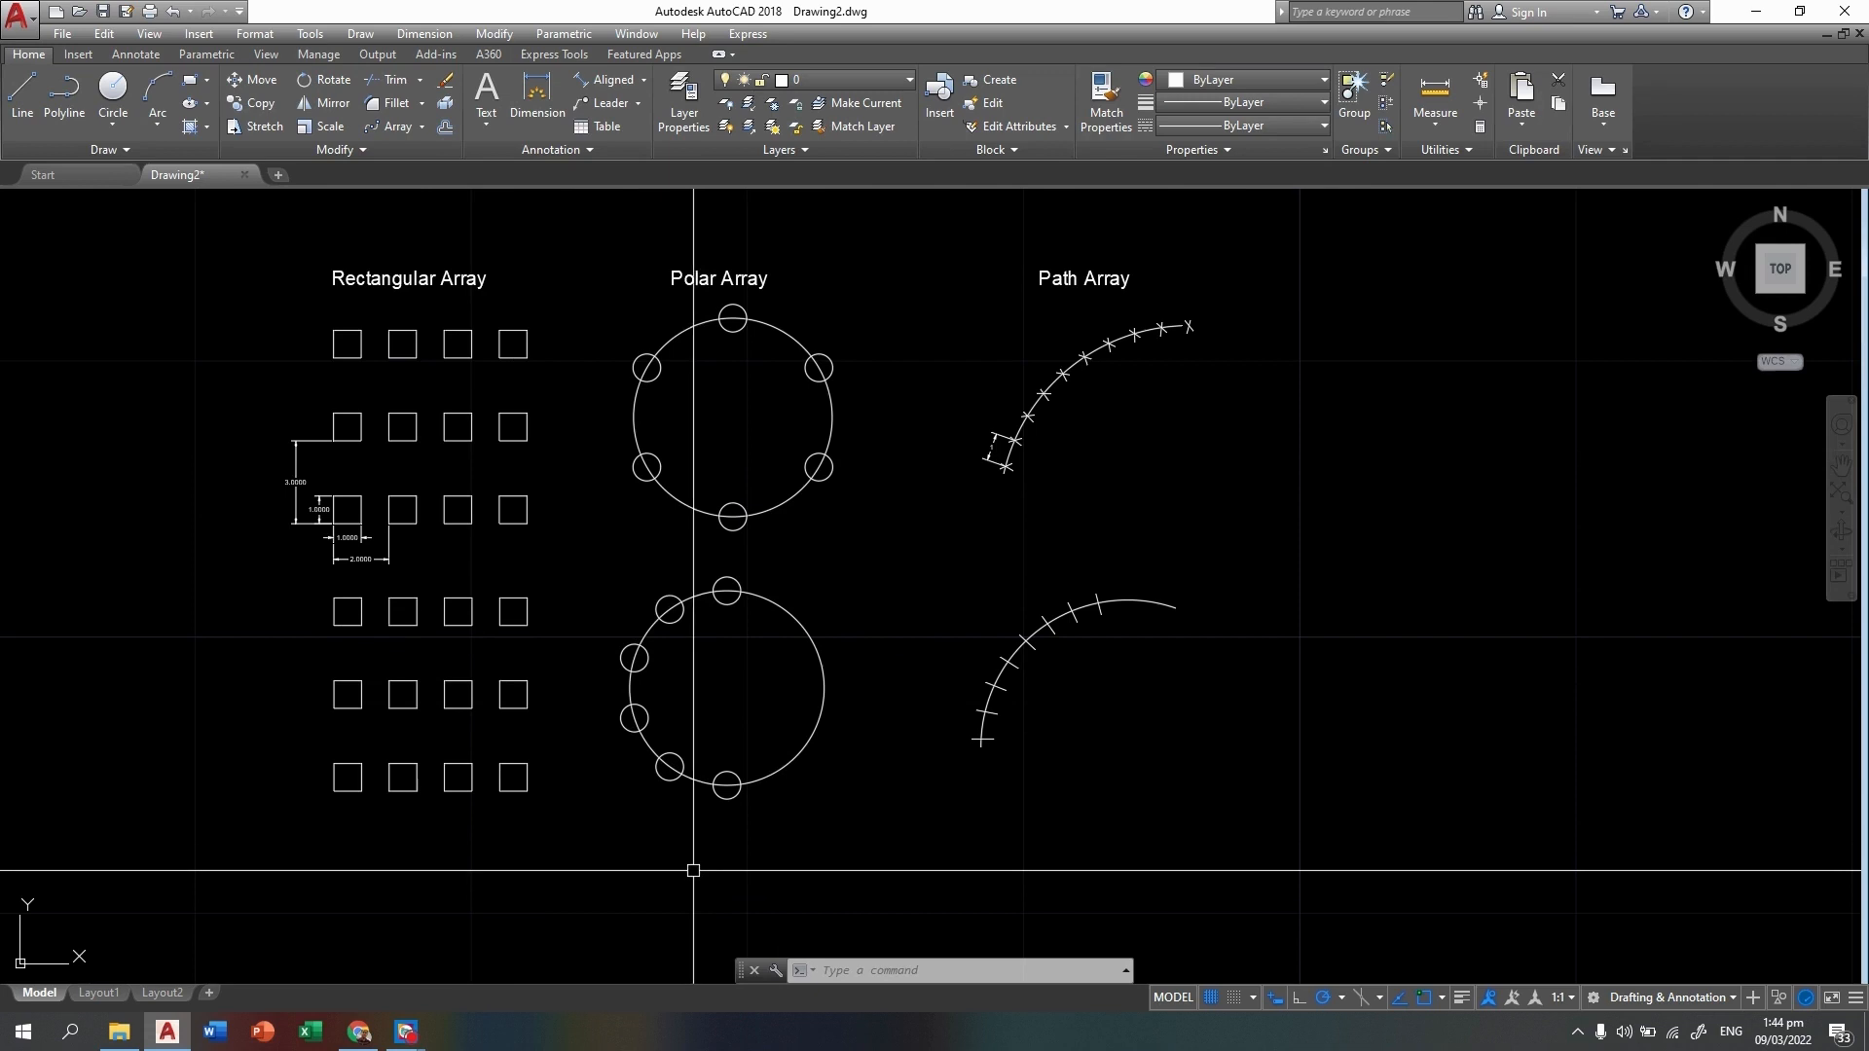
pyautogui.click(527, 698)
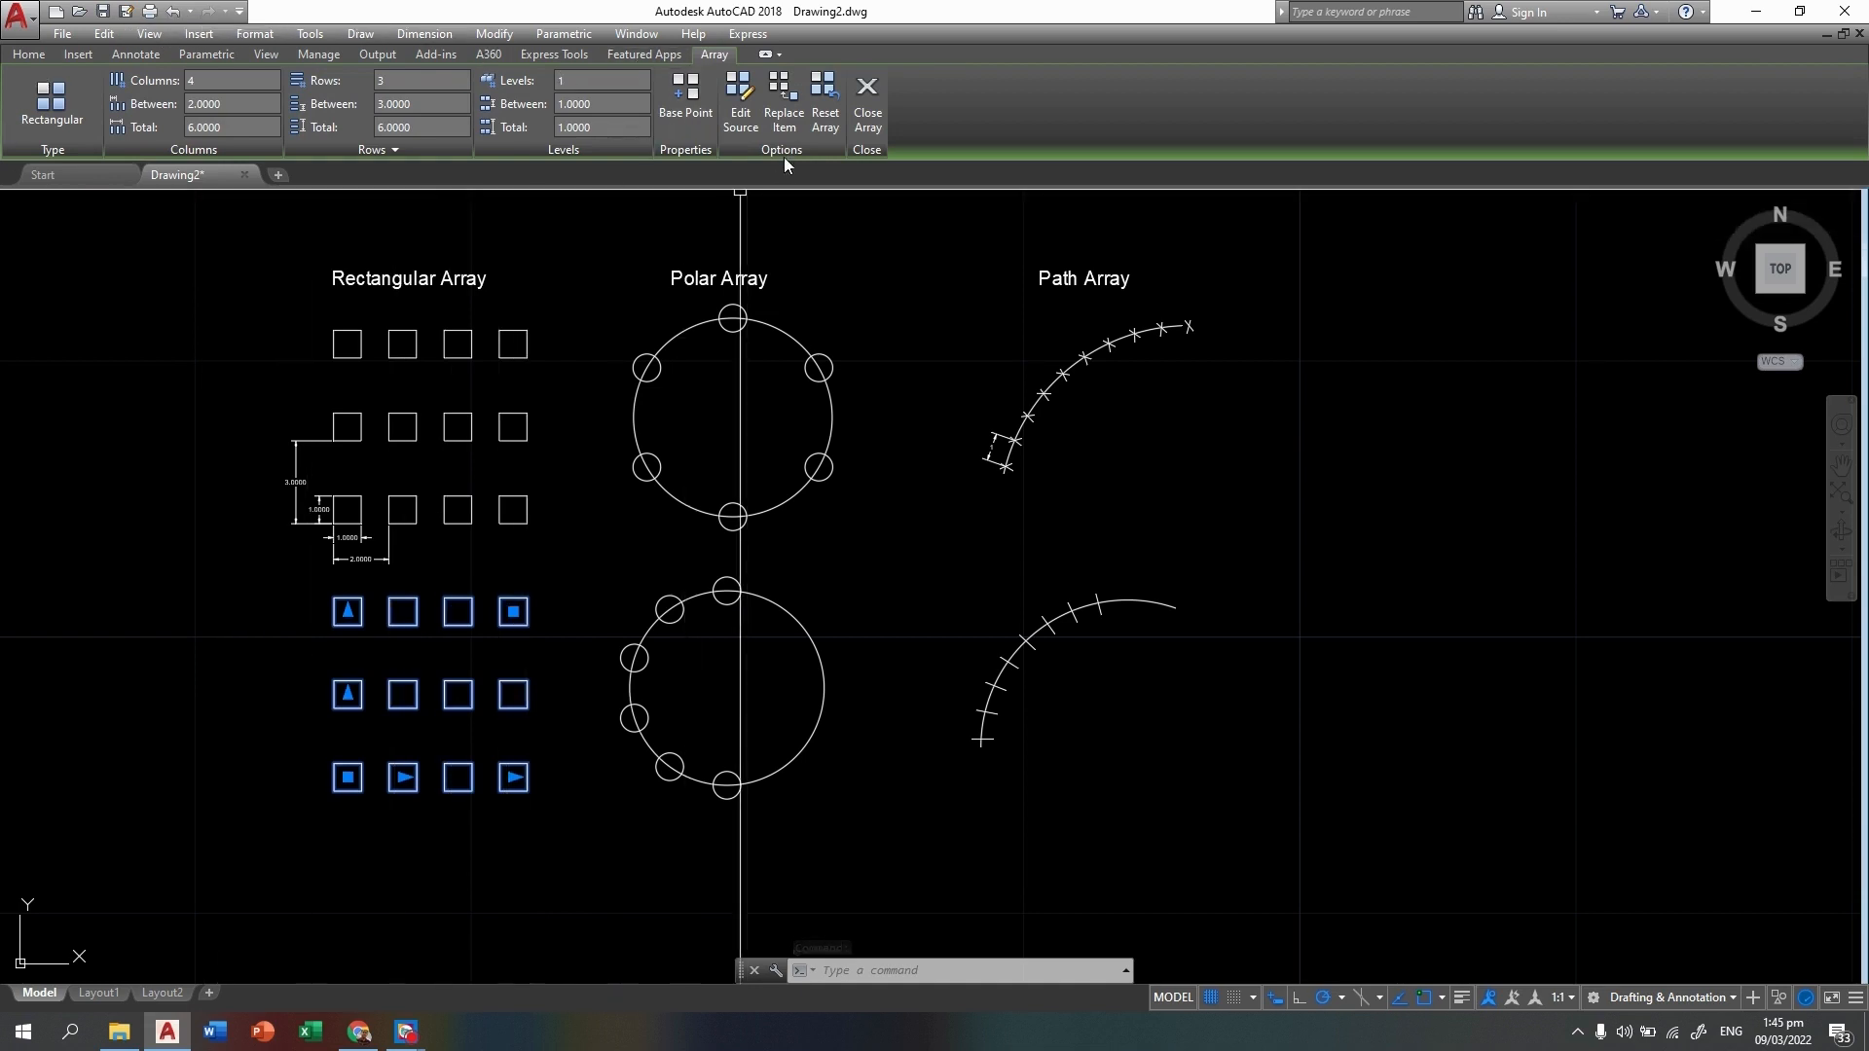
pyautogui.click(867, 123)
pyautogui.click(669, 609)
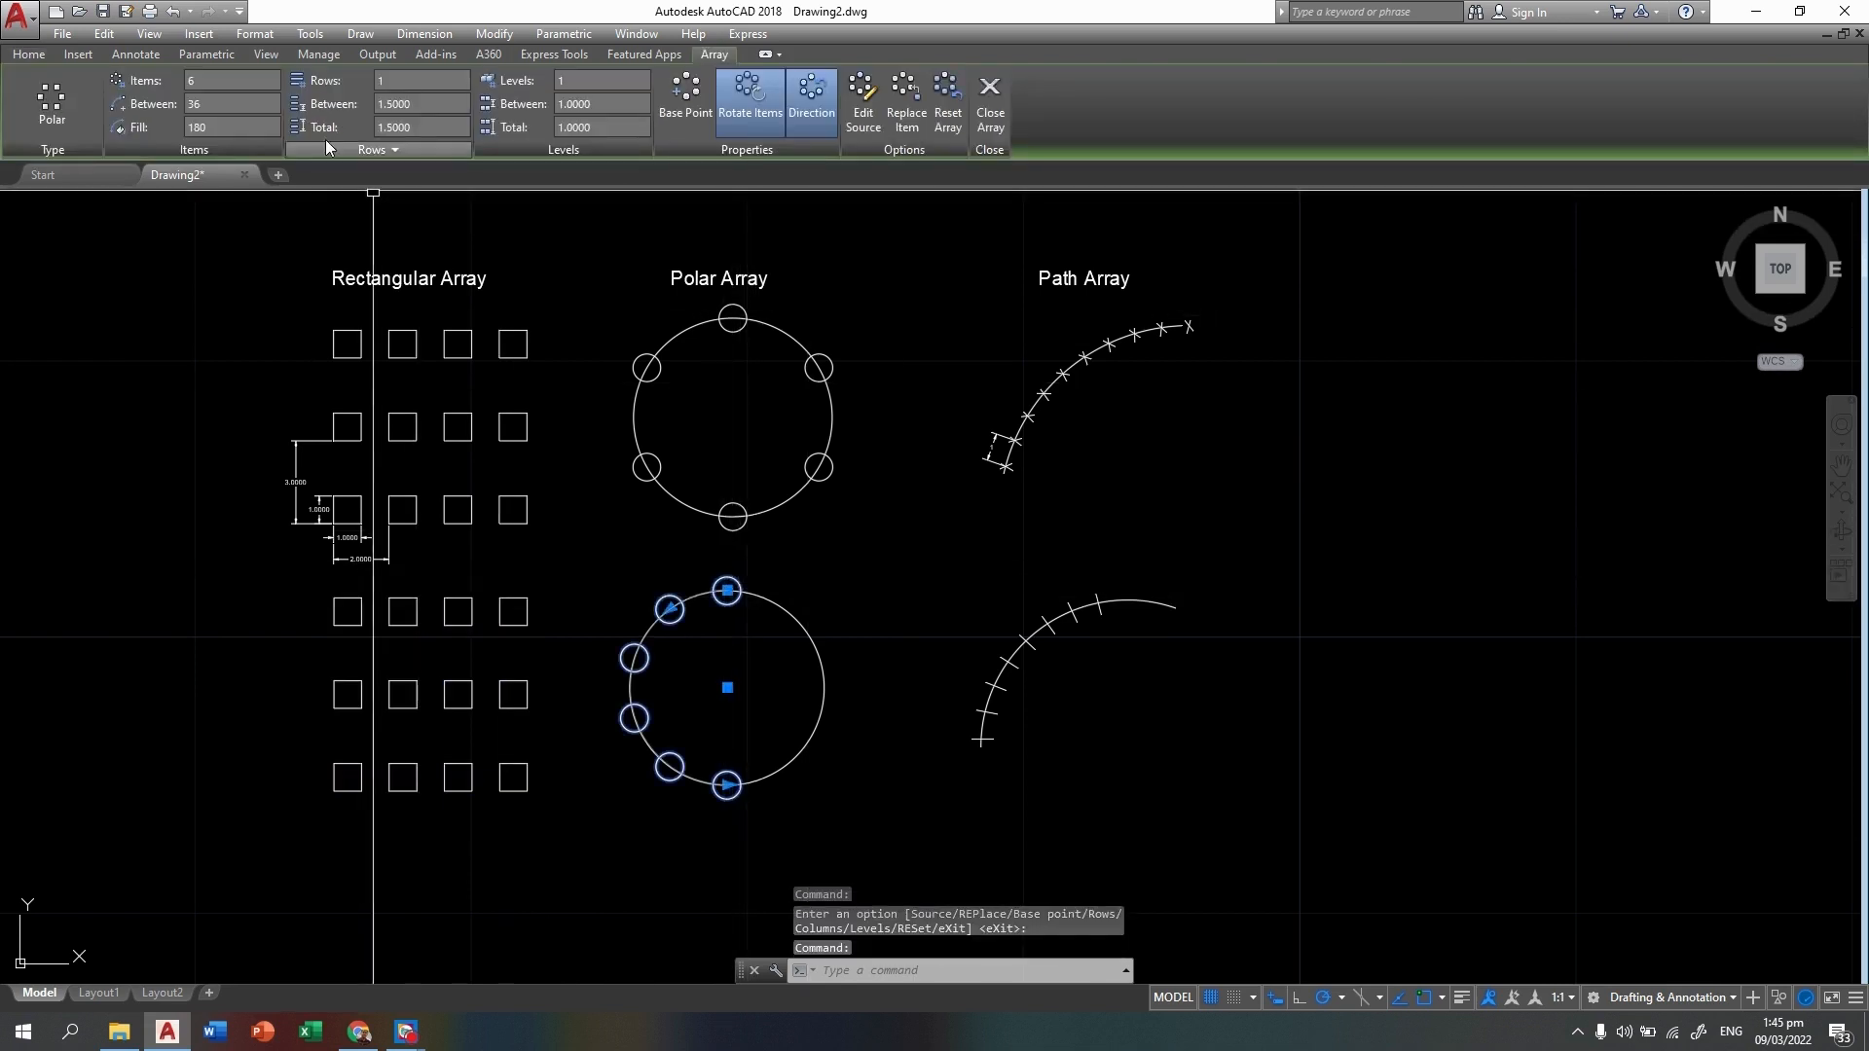
pyautogui.click(991, 117)
pyautogui.click(1054, 635)
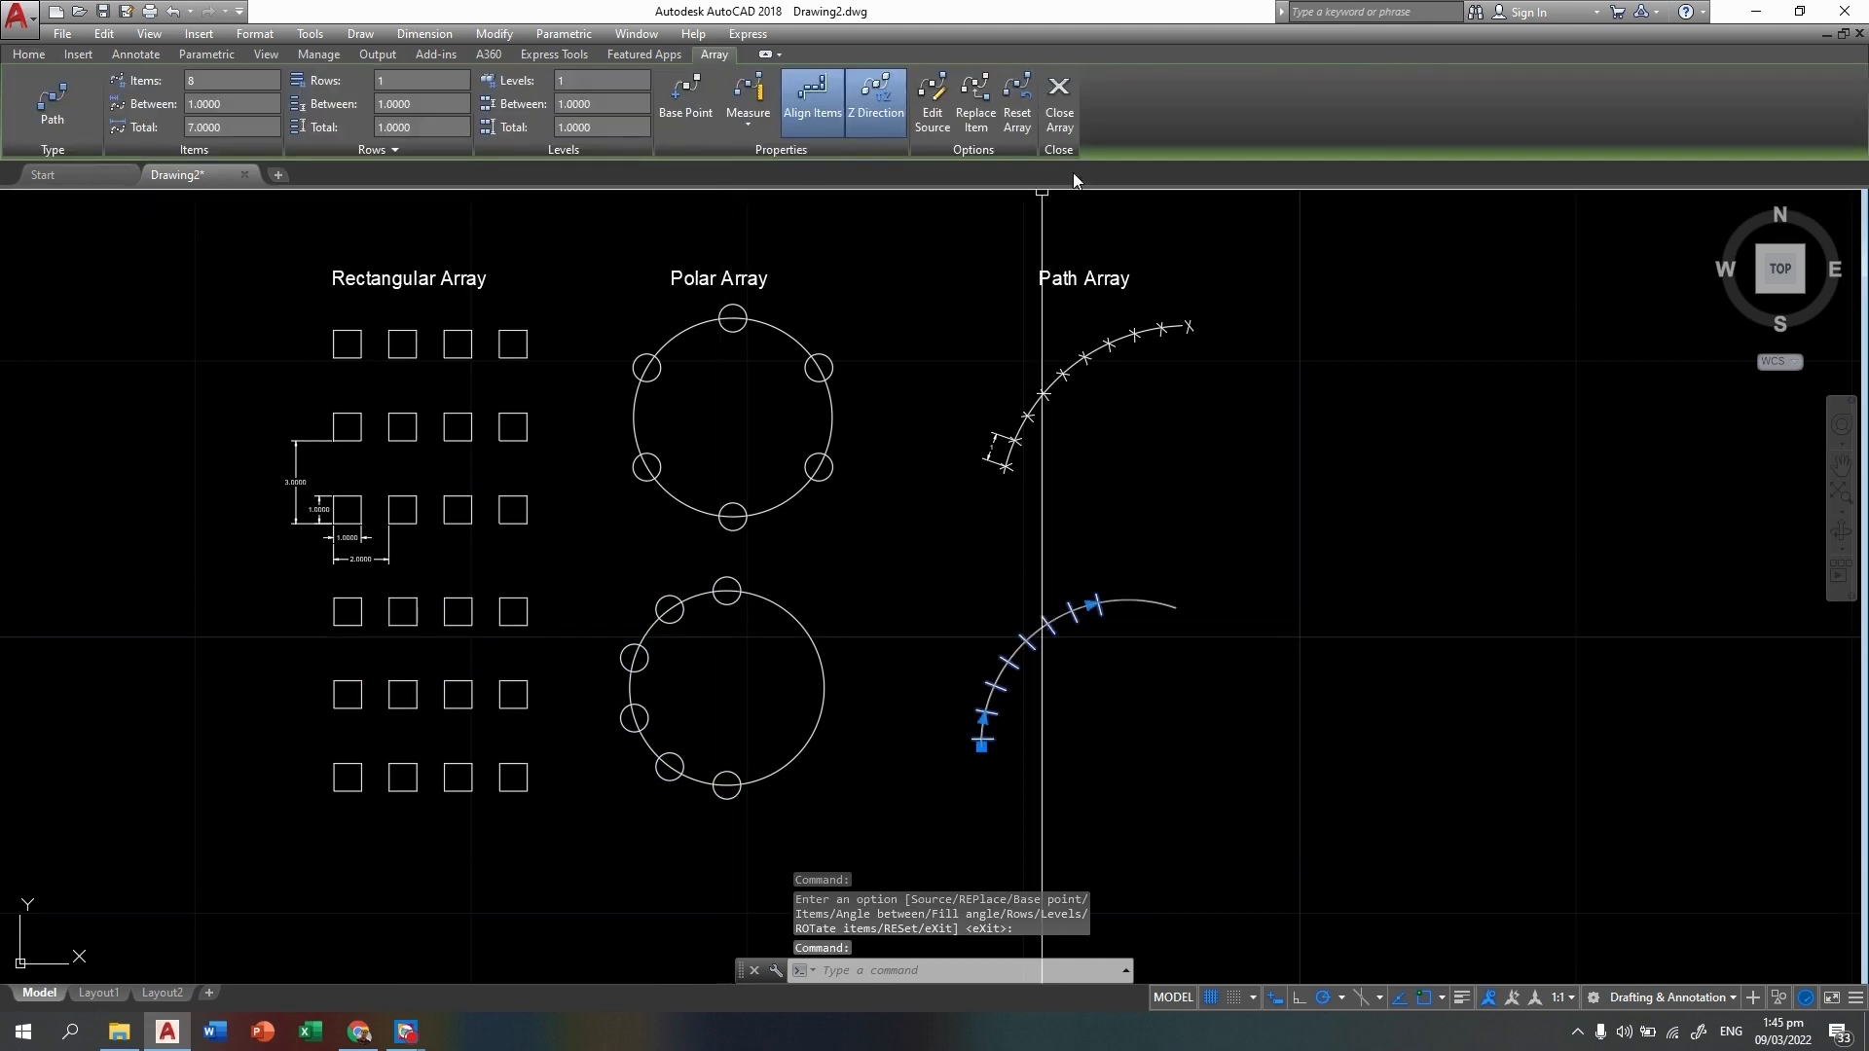
pyautogui.click(1053, 119)
pyautogui.scroll(-3, 1218, 646)
pyautogui.moveTo(1210, 626); pyautogui.dragTo(1144, 604, button='middle')
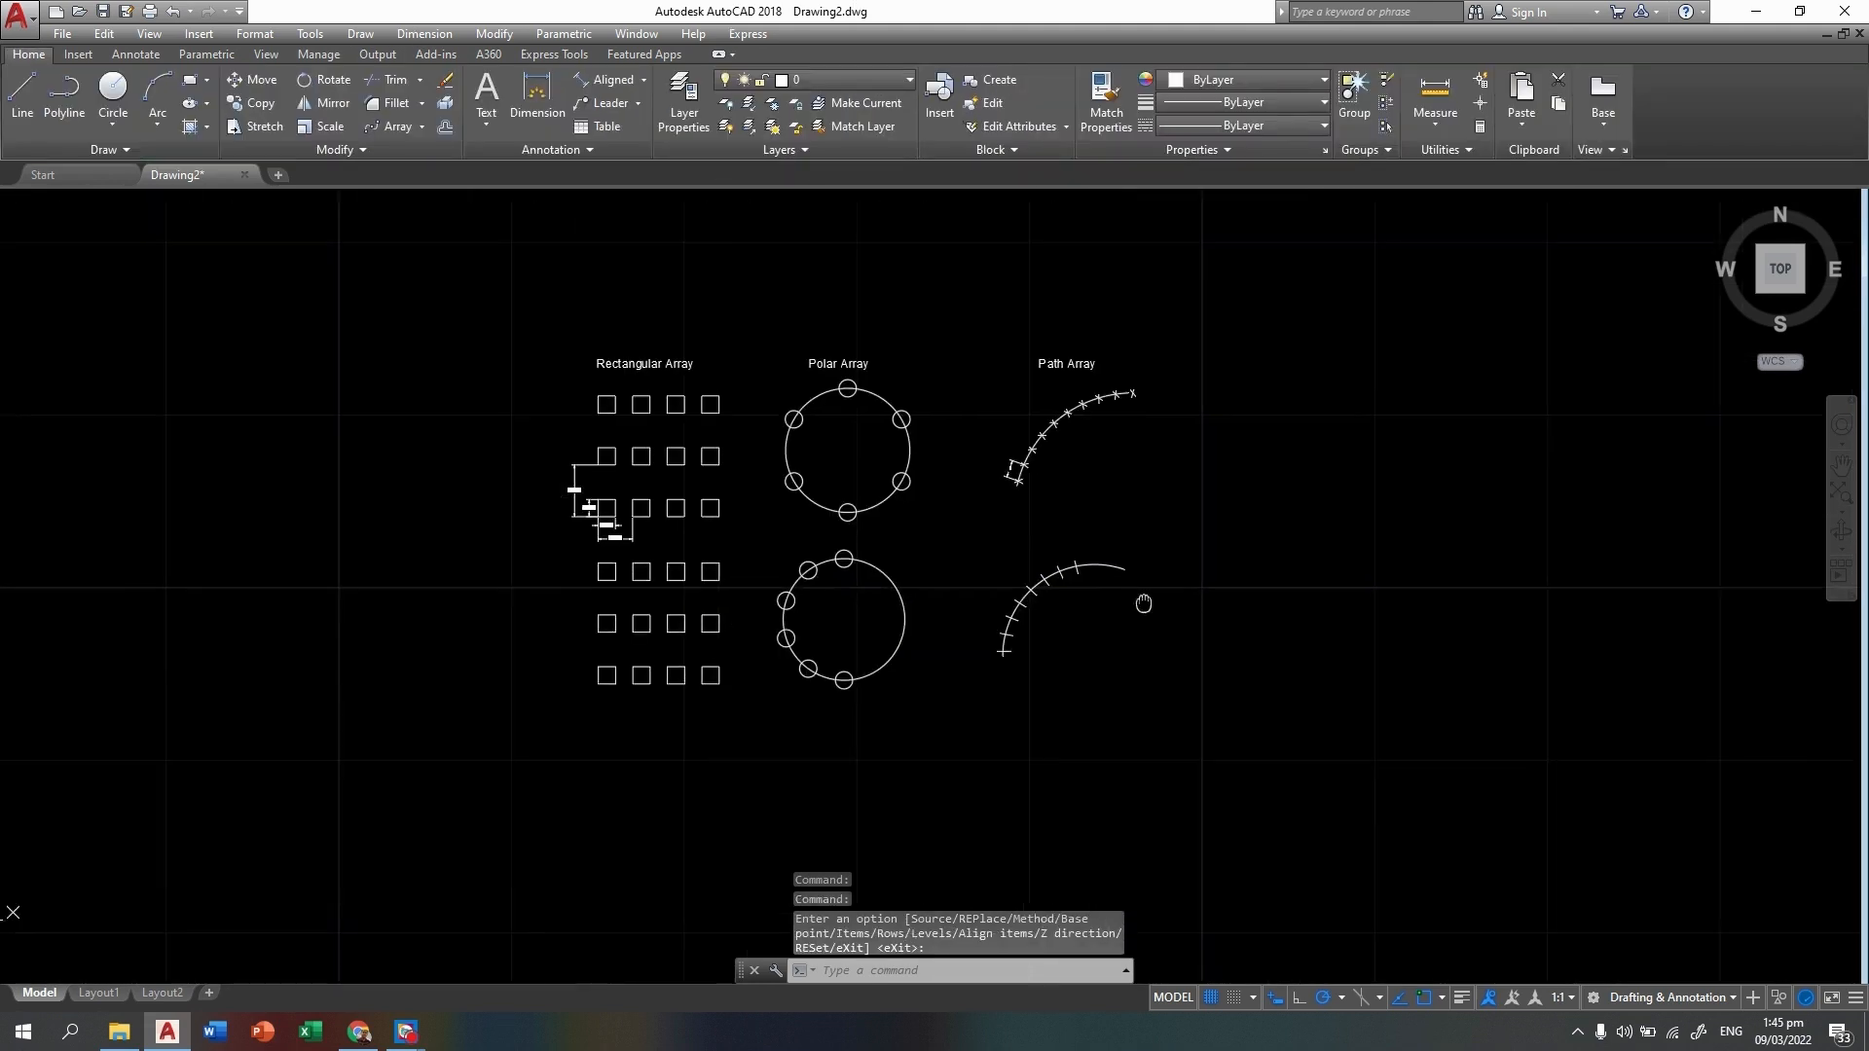